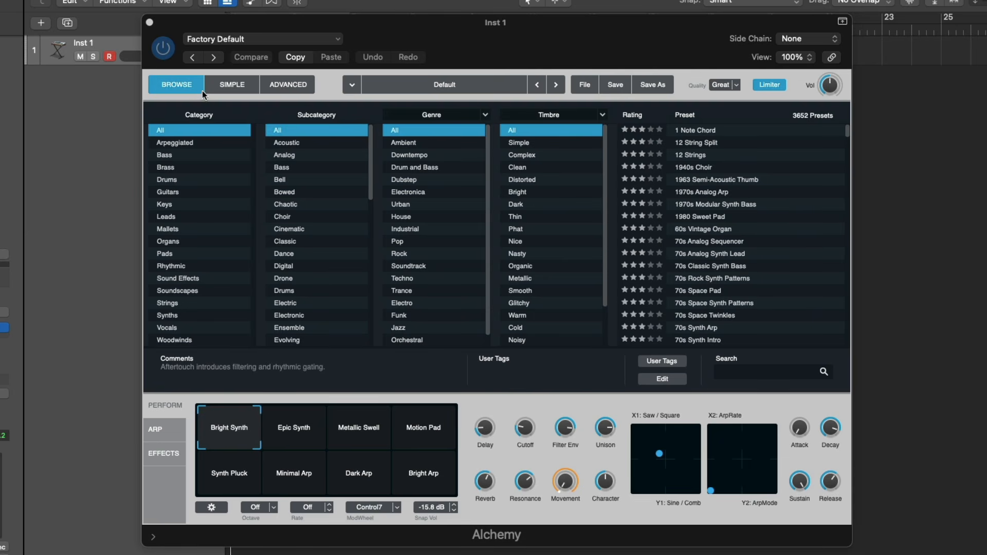
Step: Look at Alchemy's Browse, Simple and Advanced views and skim the list of presets in the browser
left_click(184, 85)
left_click(229, 86)
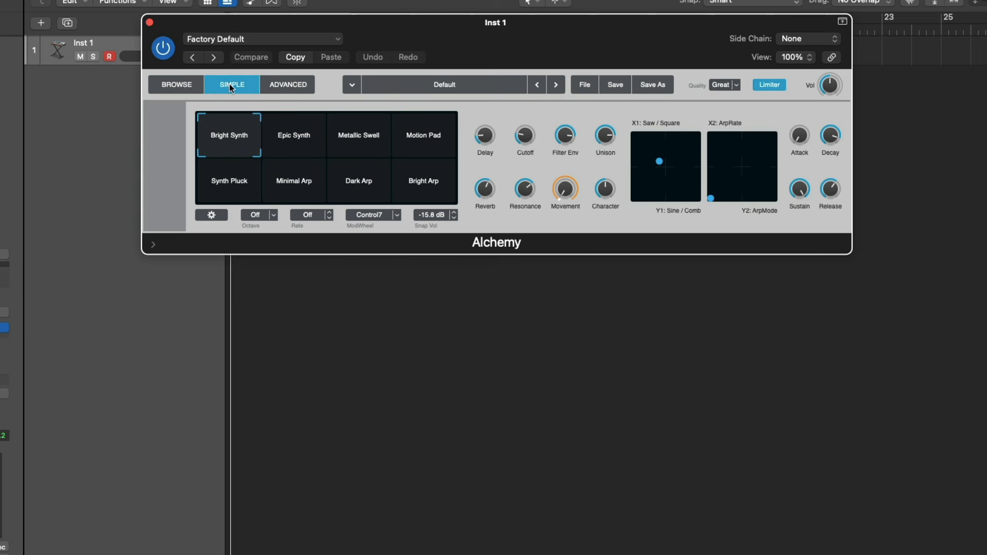
left_click(279, 84)
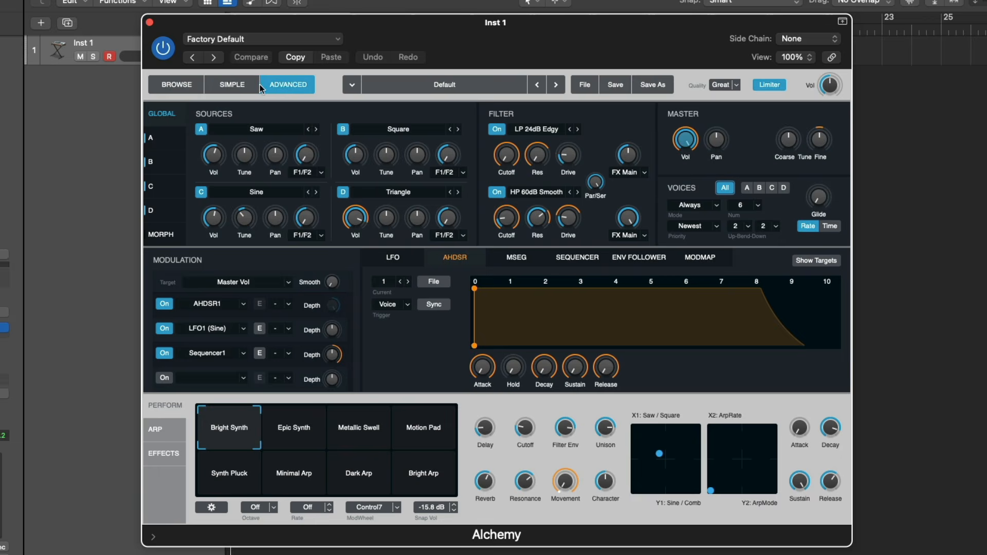
left_click(183, 85)
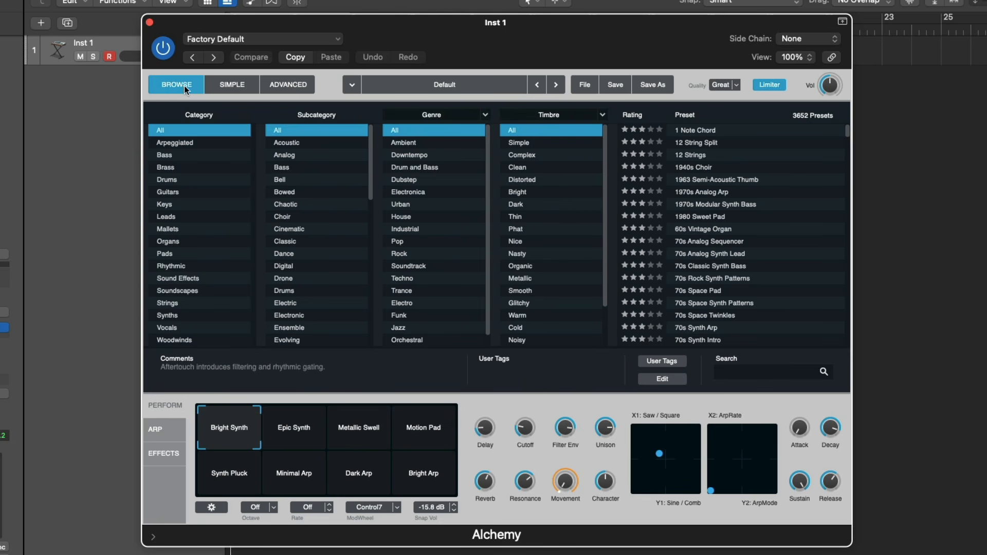
scroll(735, 193, "down", 5)
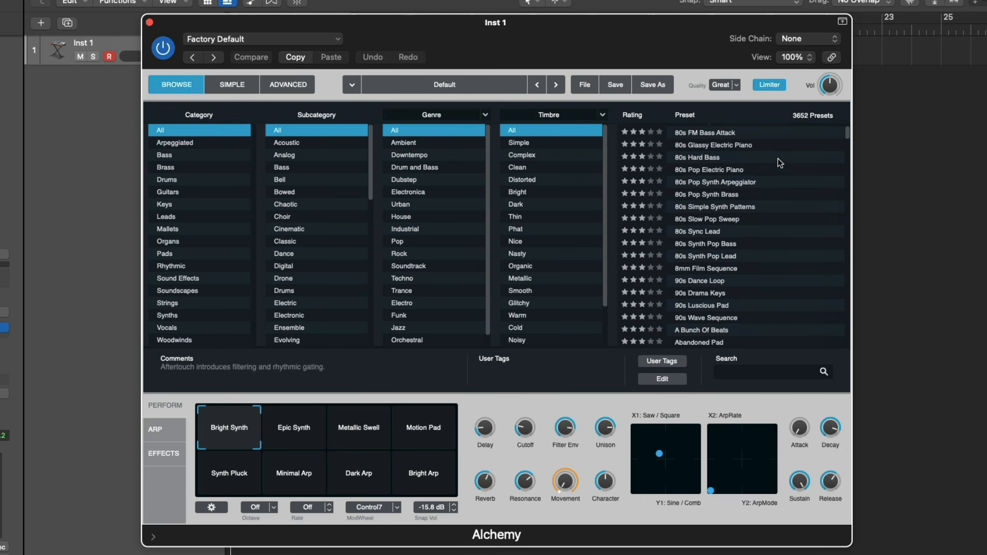
scroll(779, 159, "down", 3)
scroll(778, 162, "up", 10)
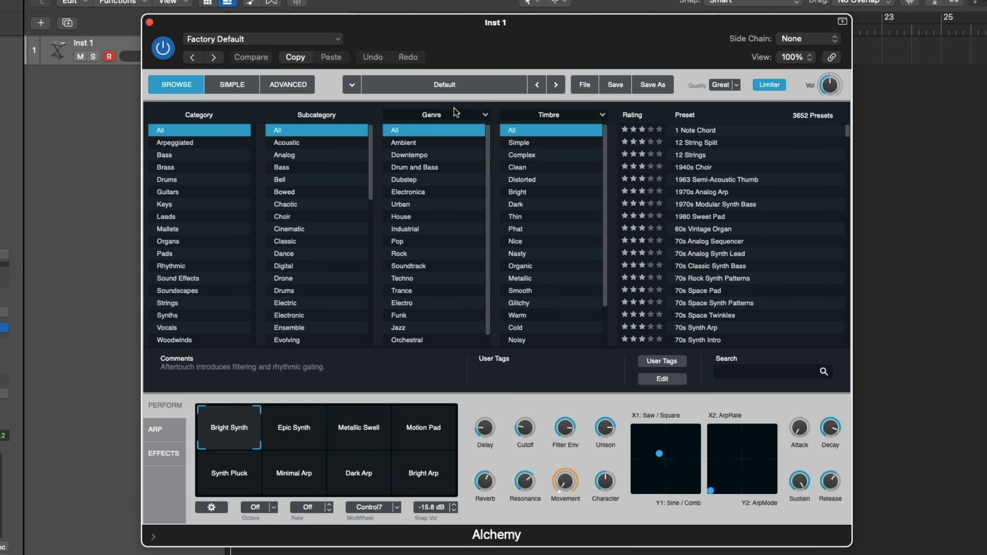
Step: Compare the Simple view with the track's Smart Controls and the Advanced view, and return to the preset browser
left_click(239, 86)
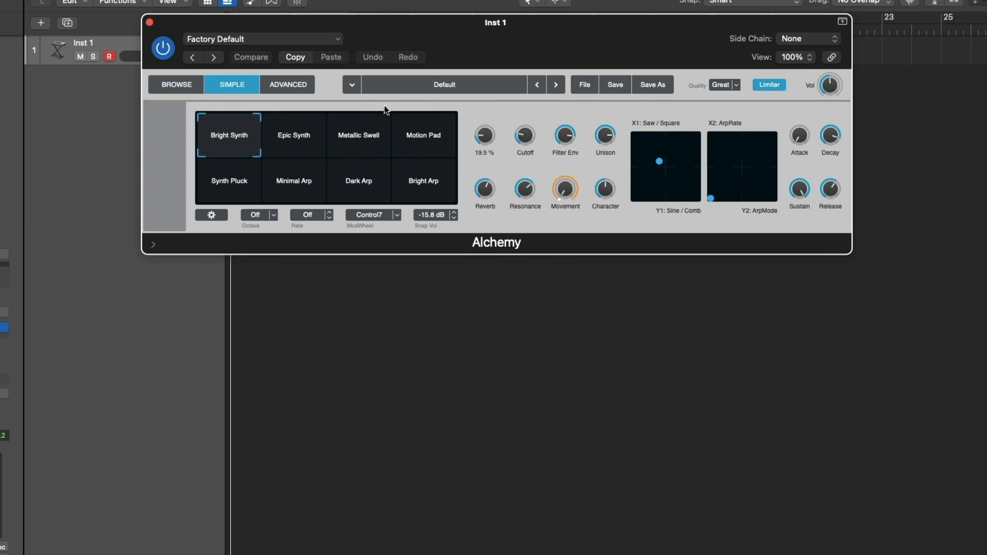
left_click(276, 82)
left_click(245, 79)
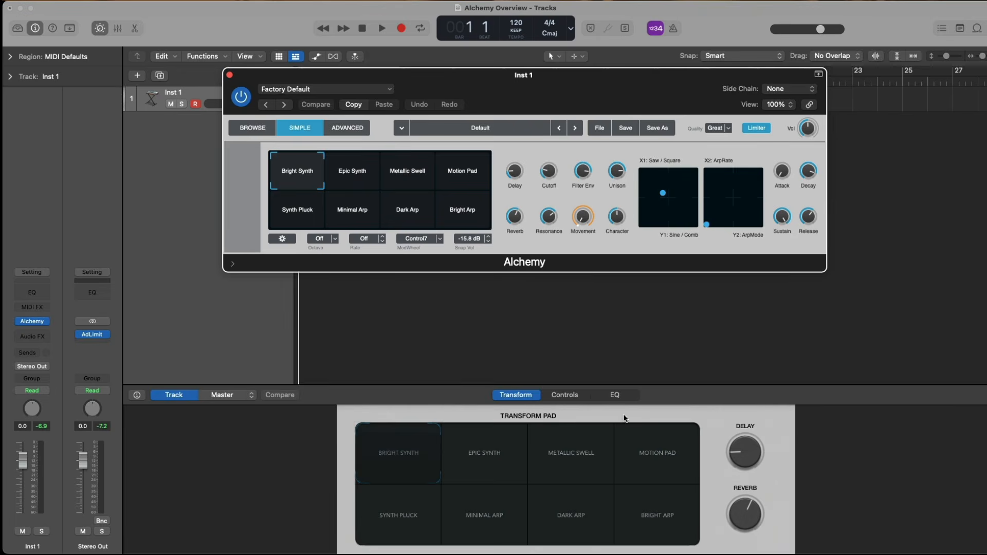
left_click(571, 395)
left_click(516, 395)
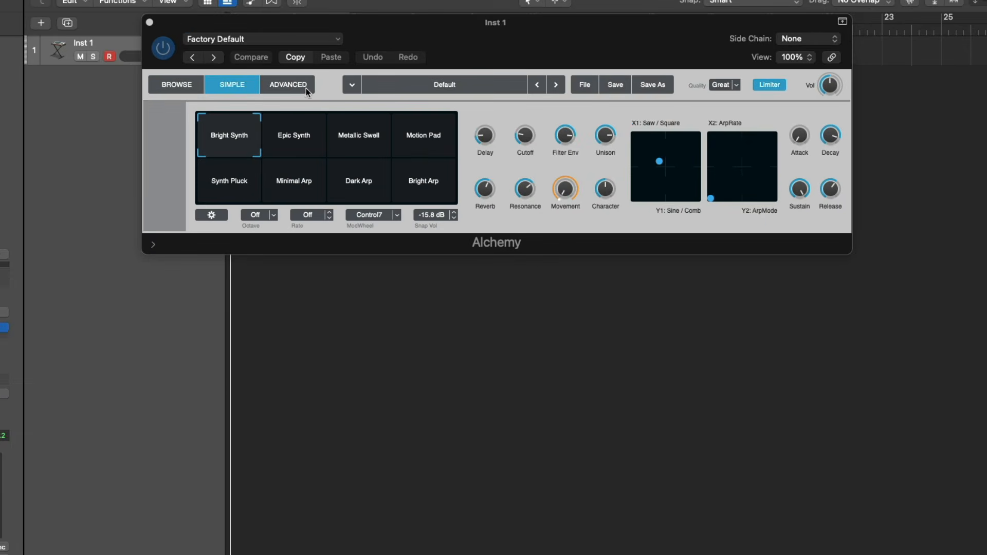
left_click(304, 85)
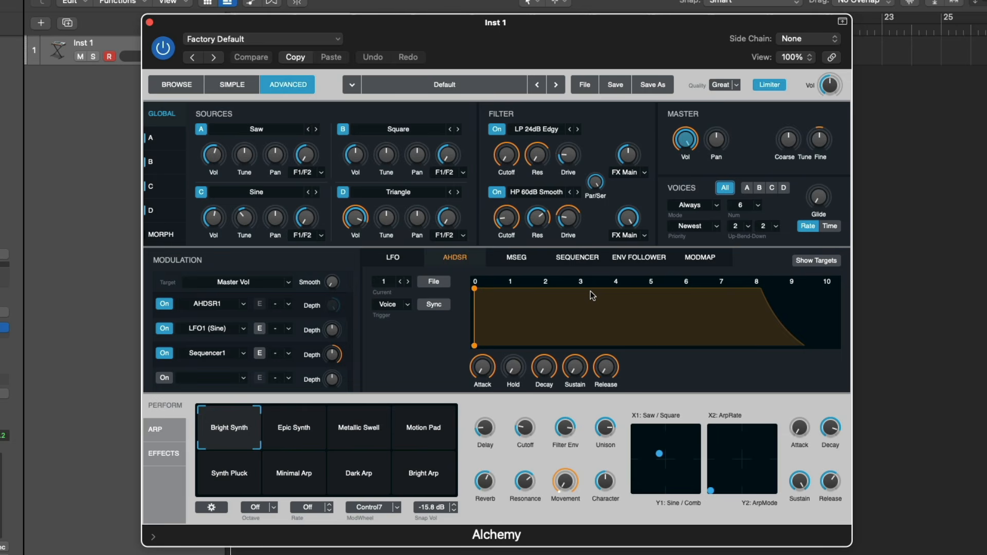
left_click(199, 90)
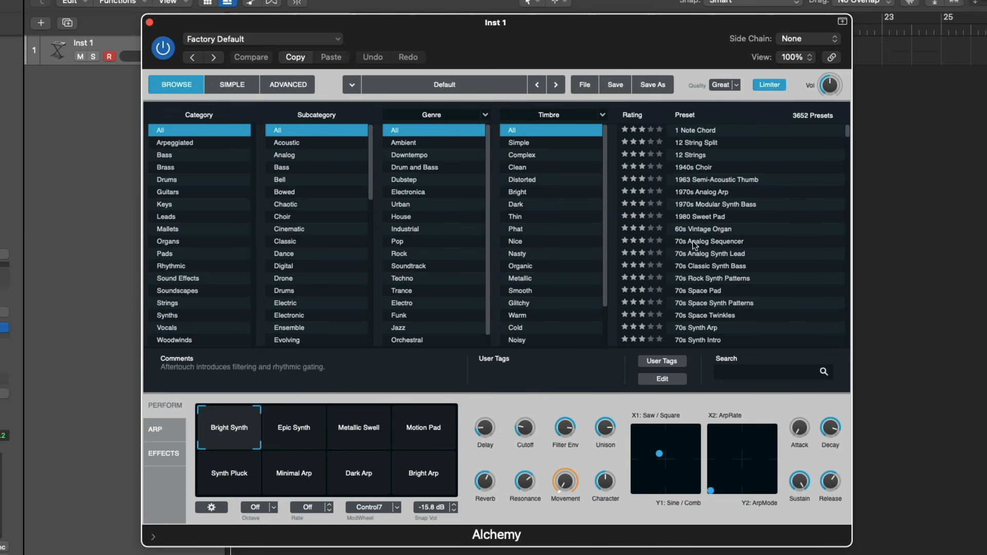
Step: Scan the full preset list, try 1963 Semi-Acoustic Thumb and load 1970s Modular Synth Bass instead
scroll(717, 205, "down", 15)
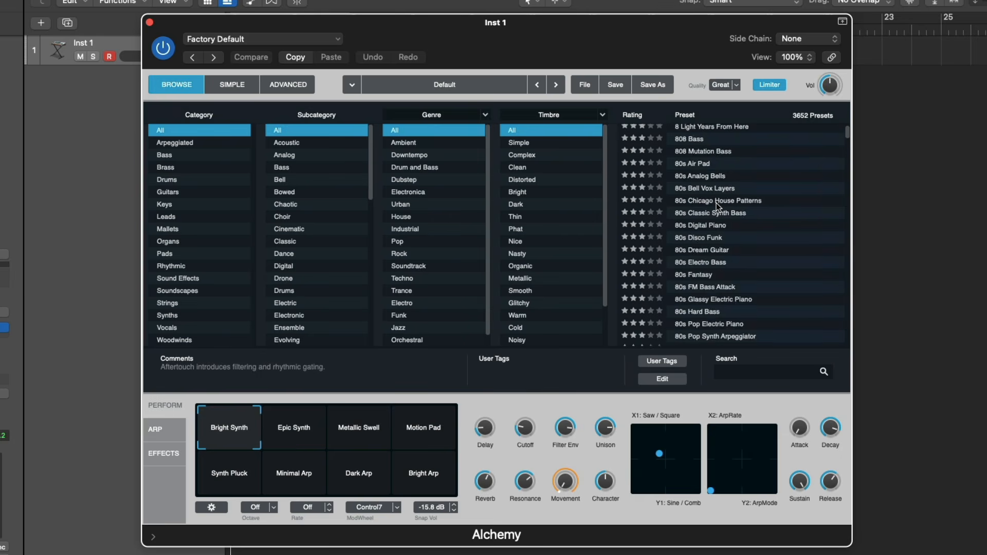
scroll(718, 206, "down", 6)
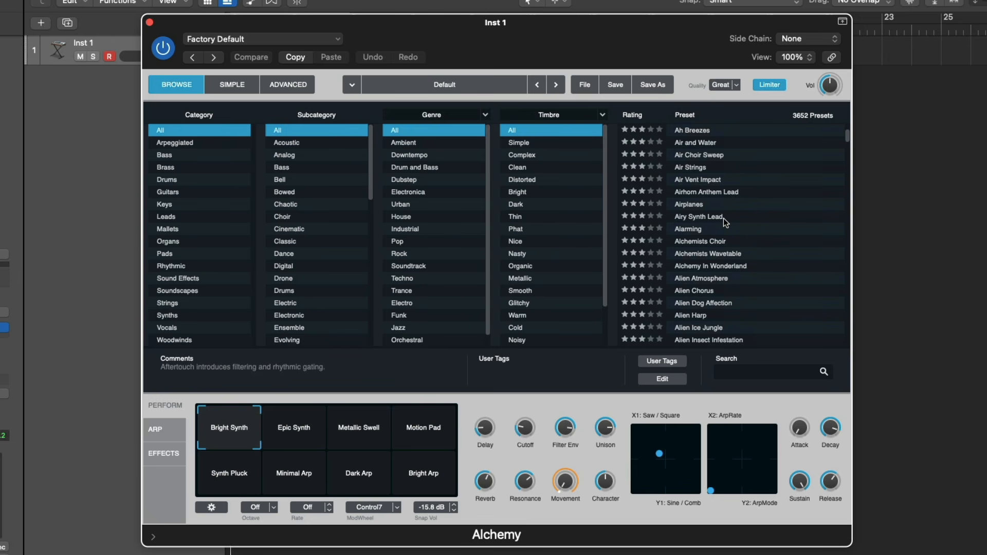
scroll(724, 218, "up", 10)
left_click(725, 179)
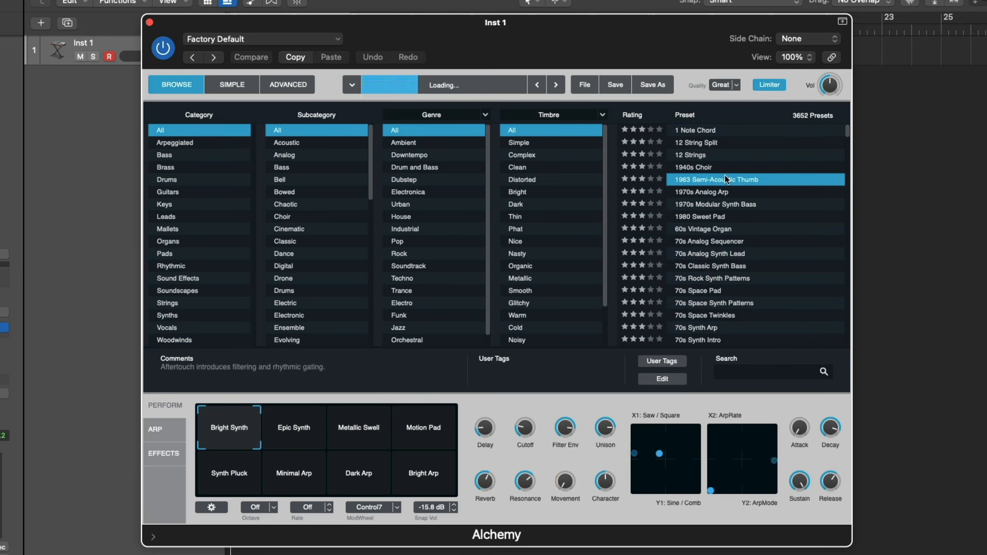
left_click(721, 203)
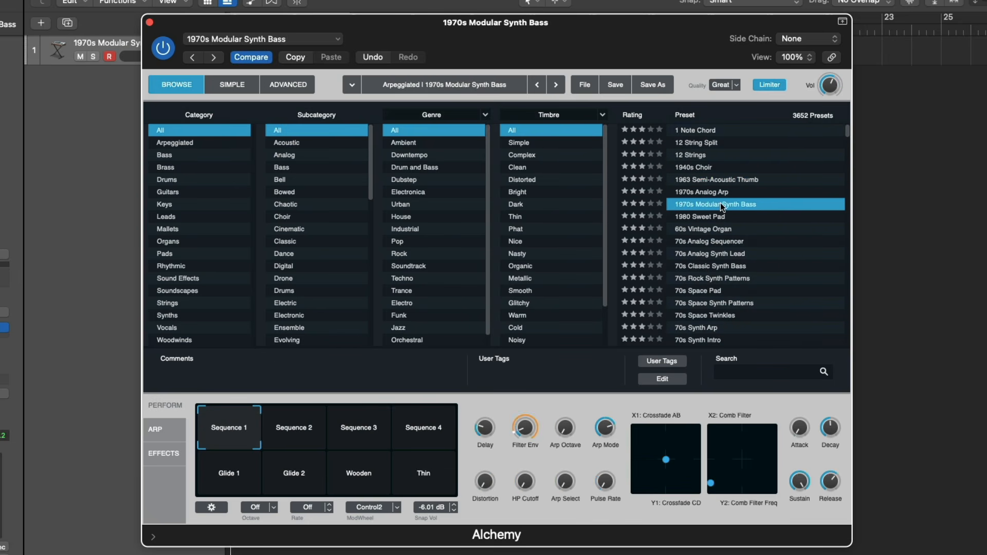
Step: Open the Musical Typing keyboard and play a few notes with the loaded synth bass preset
key("super+k")
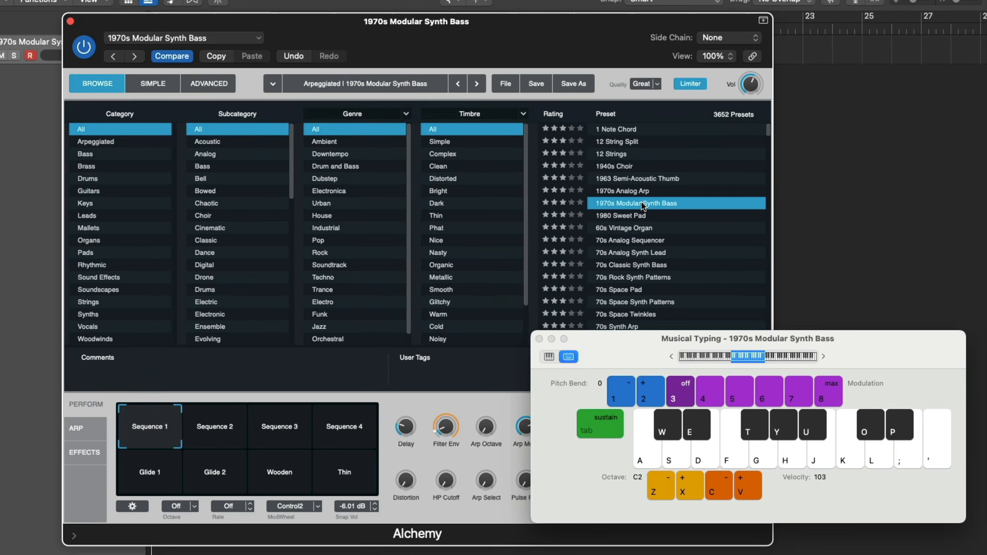
key("d")
key("g")
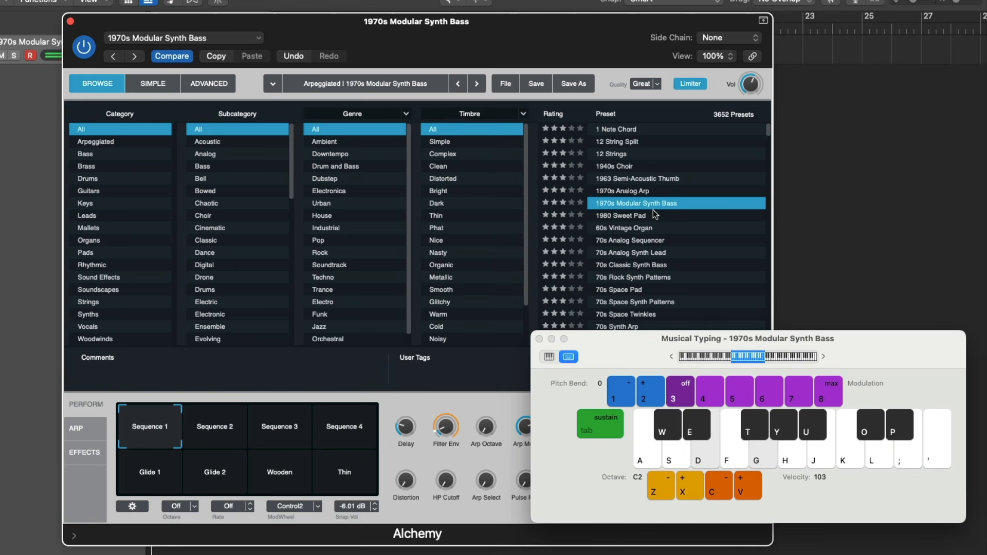
key("d")
Step: Switch through 1980 Sweet Pad to 60s Vintage Organ and morph its Transform pad to Speed Up, between Rotator and Ambient Tremolo, and back to Simple
left_click(649, 216)
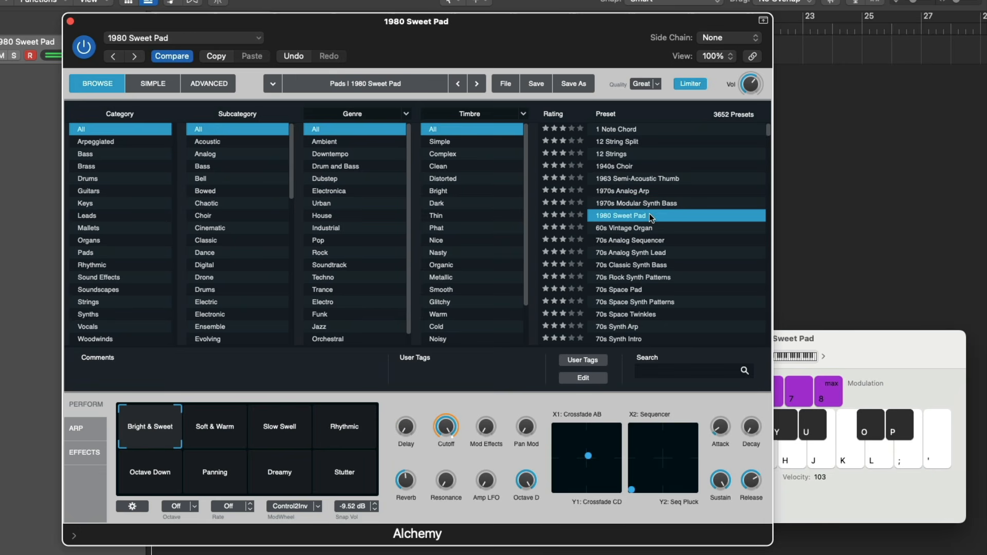
left_click(649, 227)
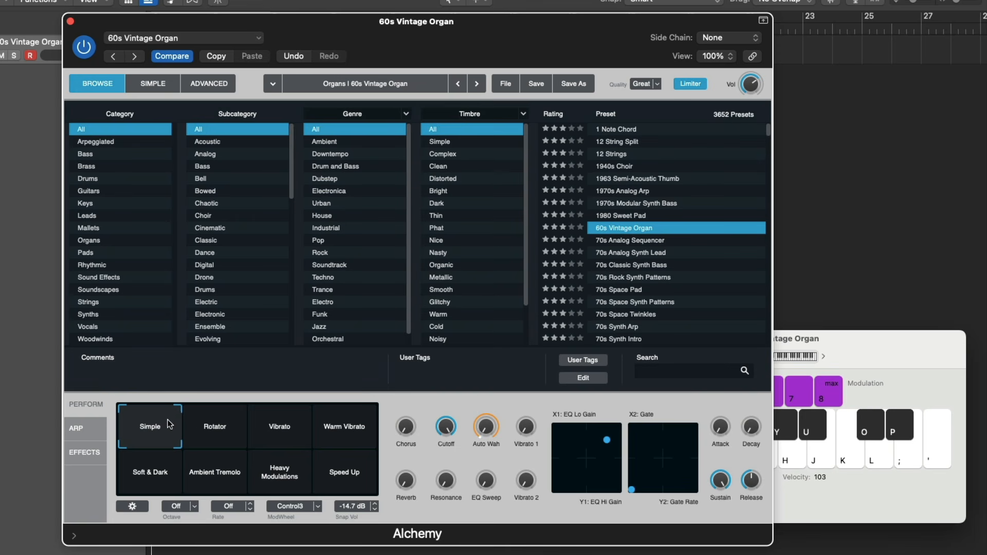
left_click_drag(164, 422, 354, 471)
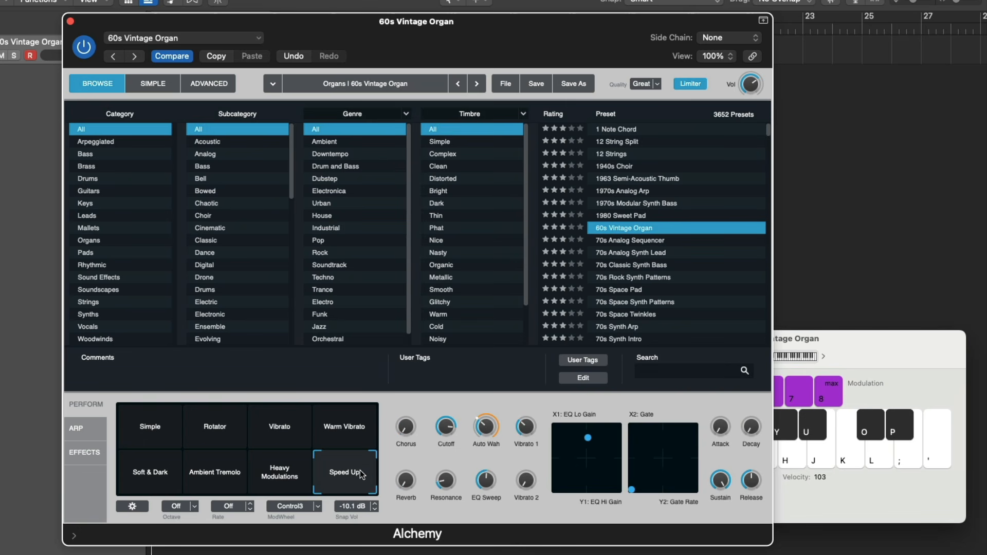
left_click_drag(153, 420, 218, 446)
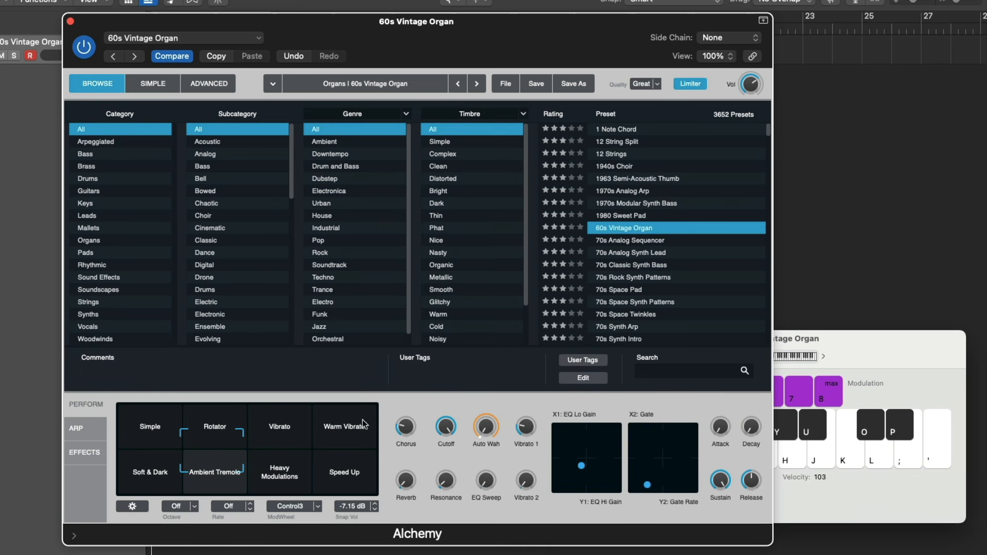
left_click_drag(216, 450, 148, 426)
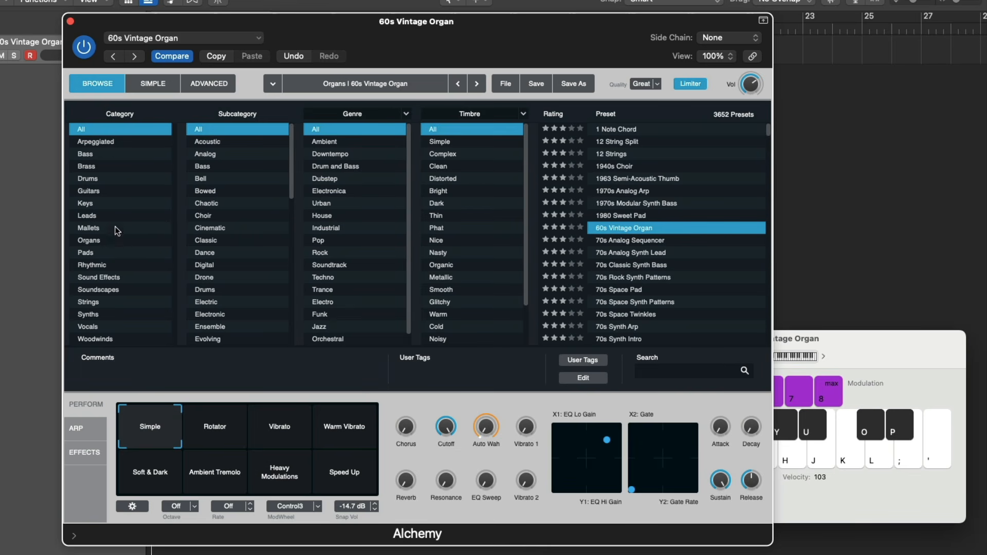
Step: Try the Drums and Soundscapes categories, and filter the presets to Vocals with the Female and finally the Mixed subcategory
left_click(117, 175)
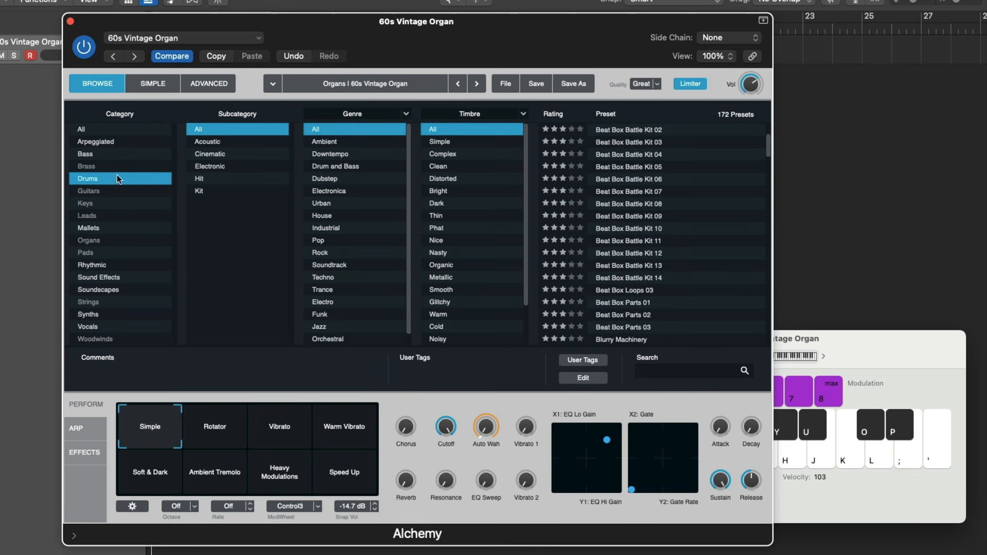
left_click(115, 290)
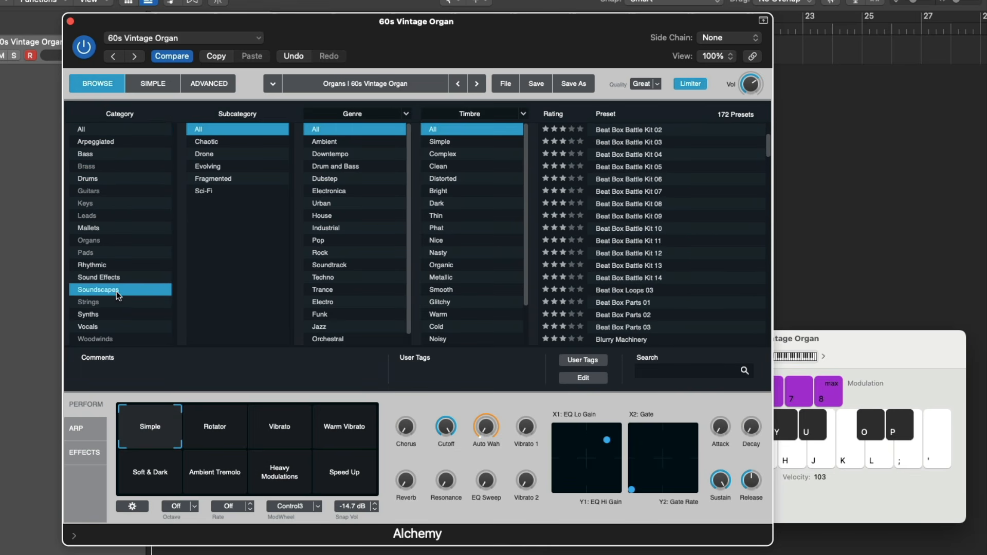
left_click(119, 328)
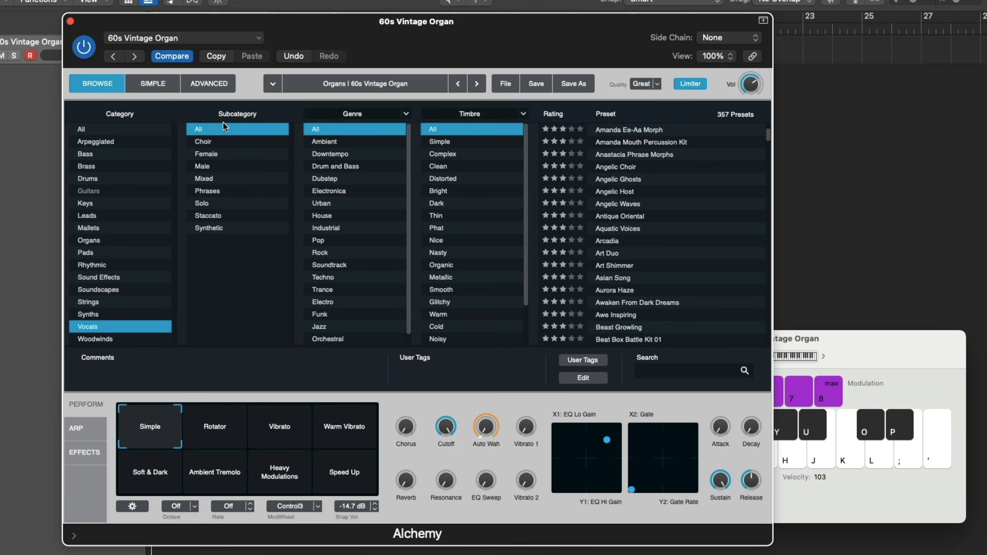
left_click(222, 152)
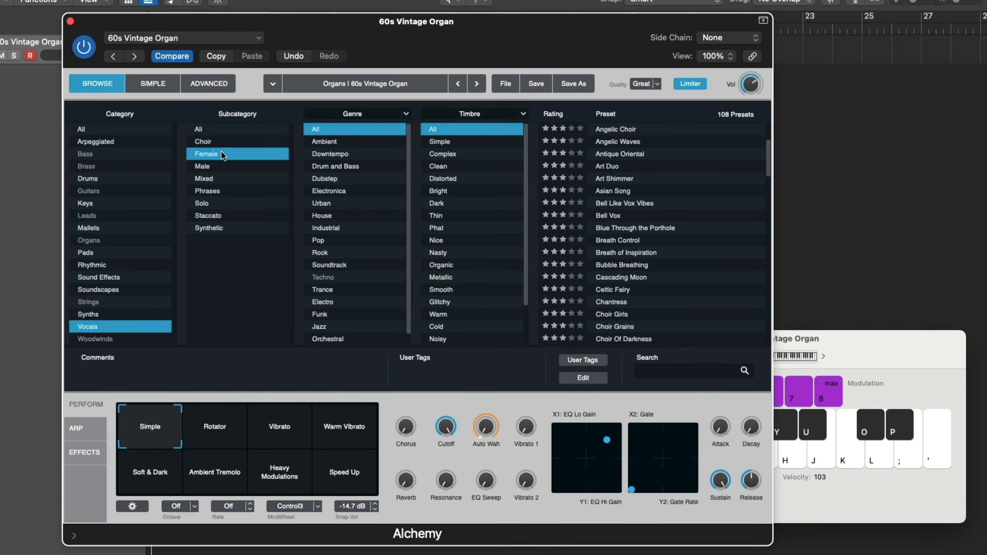
left_click(218, 180)
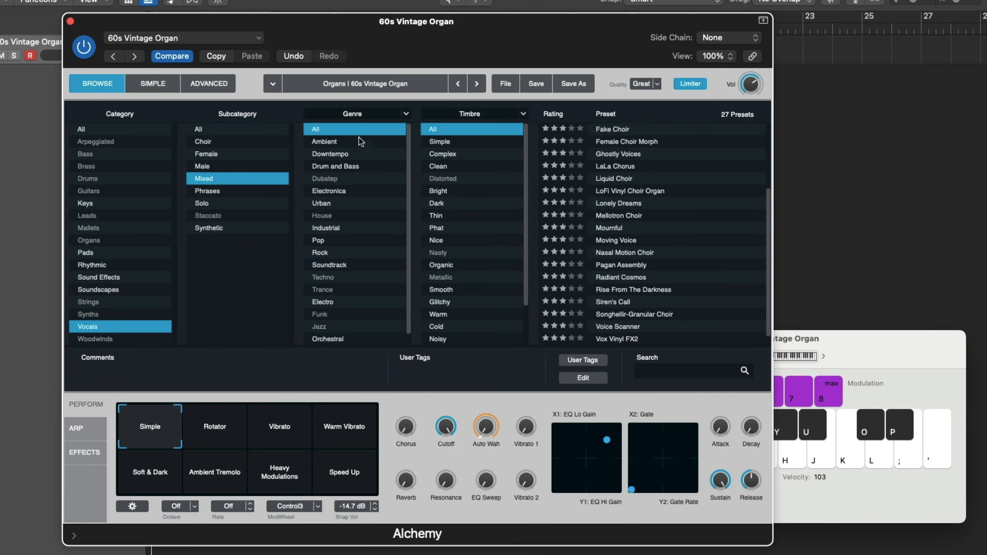
Step: Try the Orchestral and World genres on the mixed vocal presets and settle on the Electronica genre
scroll(364, 207, "down", 1)
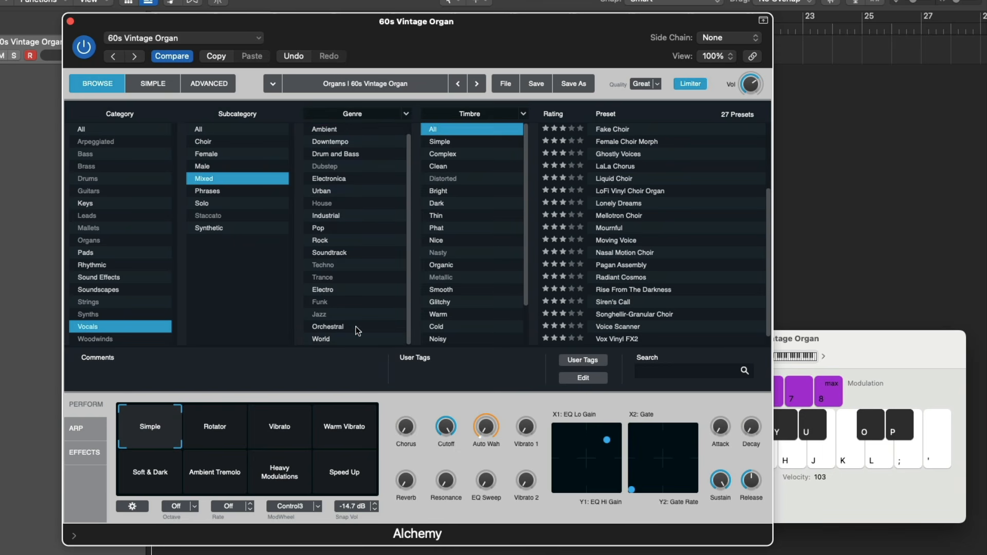
left_click(358, 329)
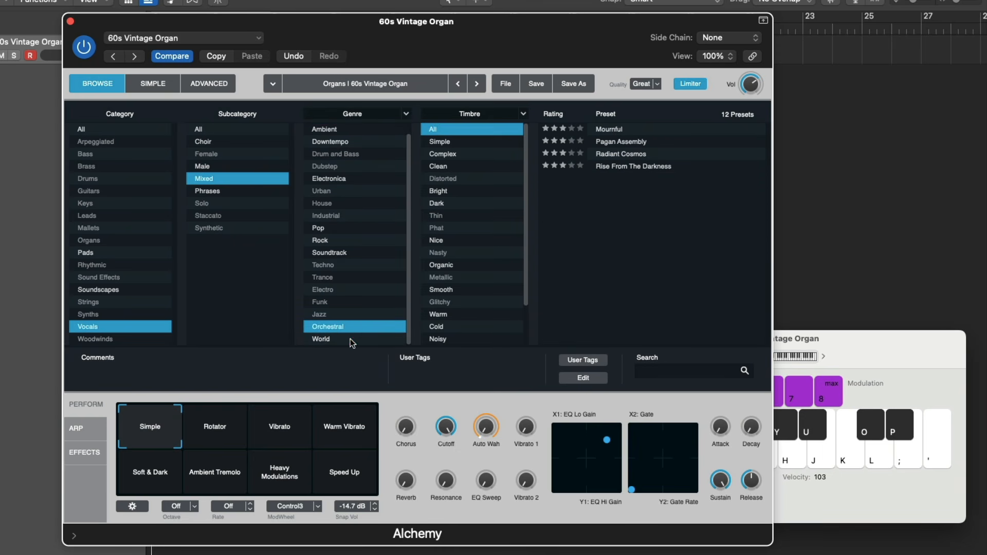
left_click(350, 339)
left_click(351, 178)
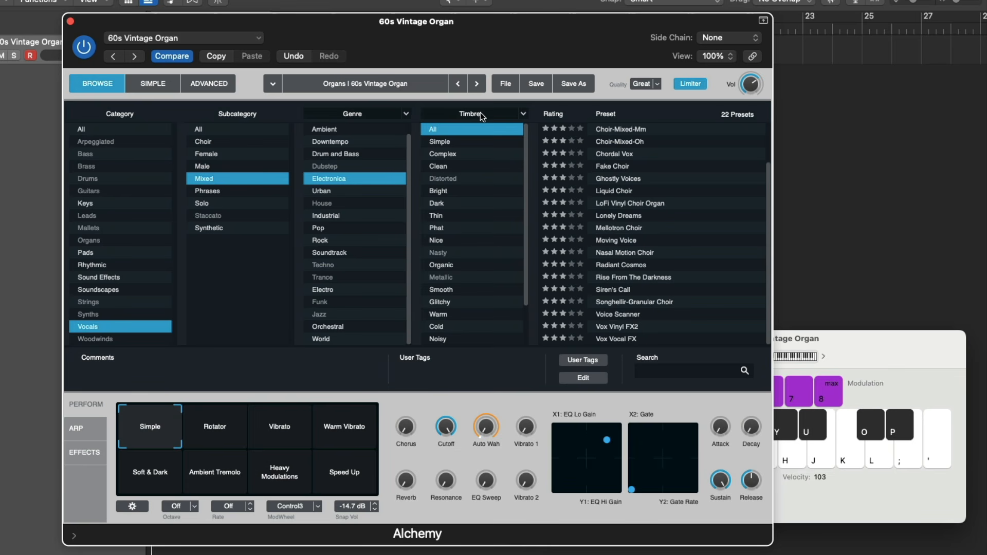
Step: Replace a trial Muted timbre filter with Phat, and load and play the Vox Vinyl FX2 preset
scroll(493, 237, "down", 4)
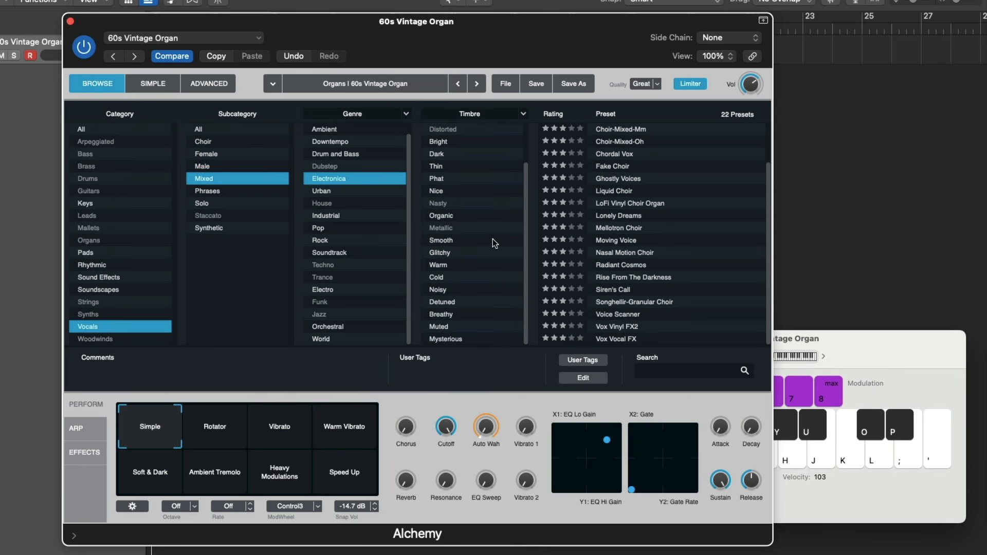
left_click(469, 327)
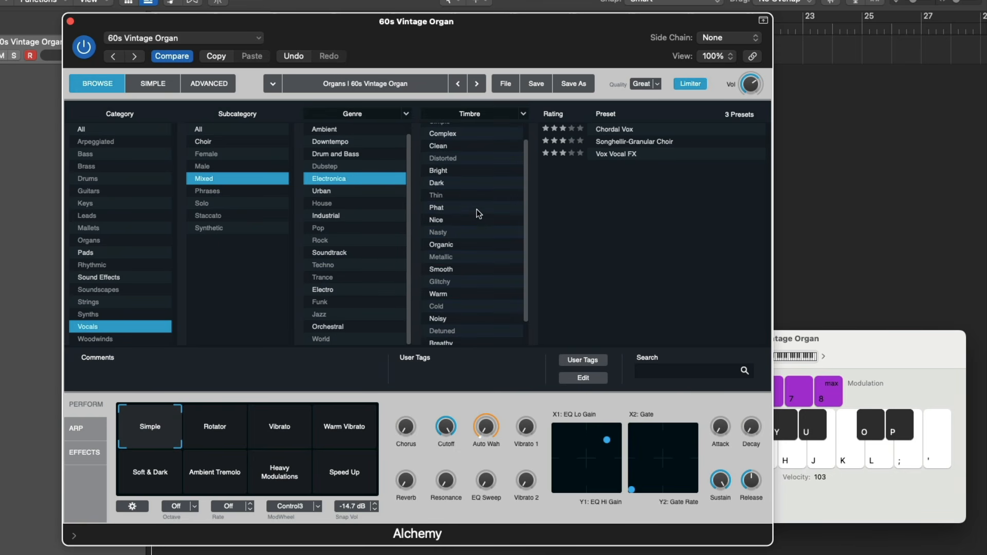
left_click(477, 207)
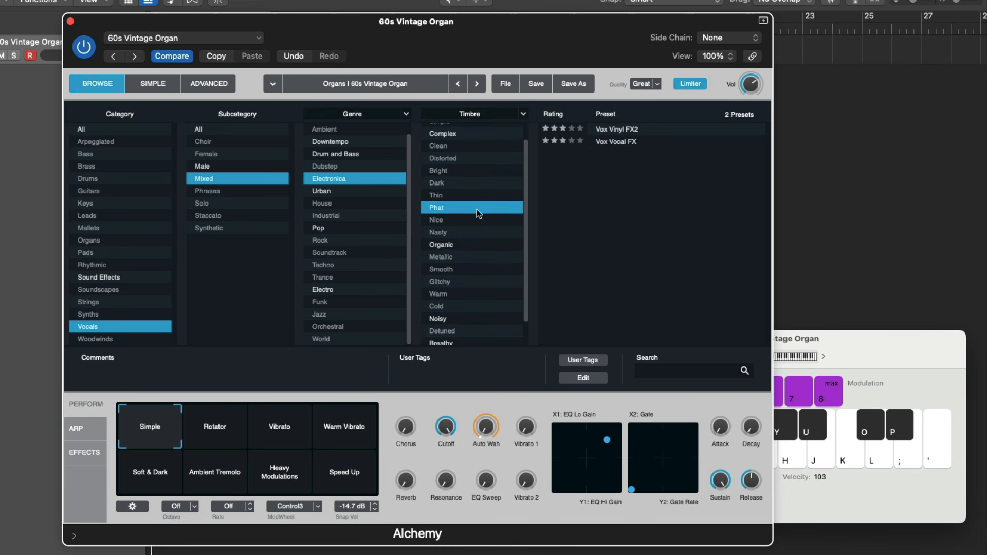
left_click(631, 129)
key("j")
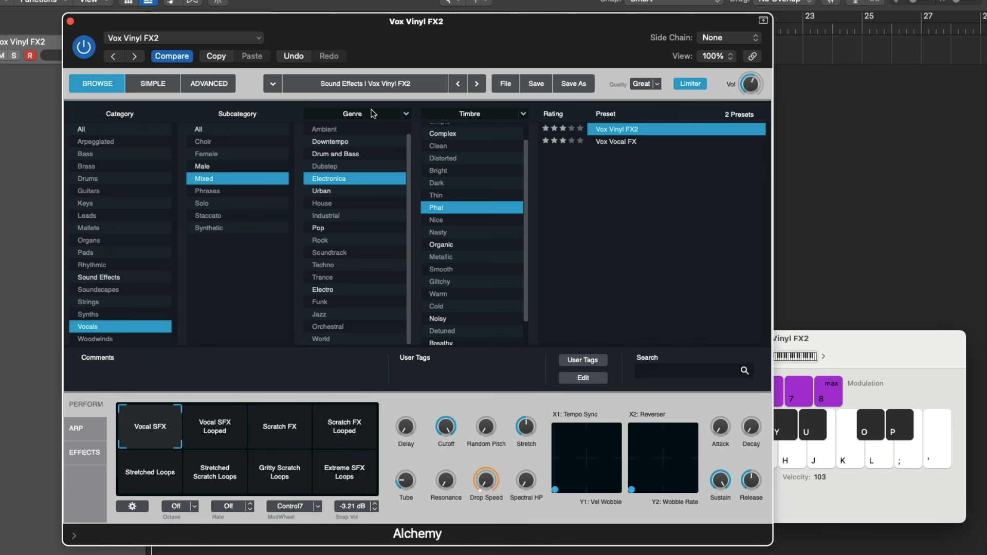
Step: Change the browser's Timbre filter column to show User Tags
left_click(523, 113)
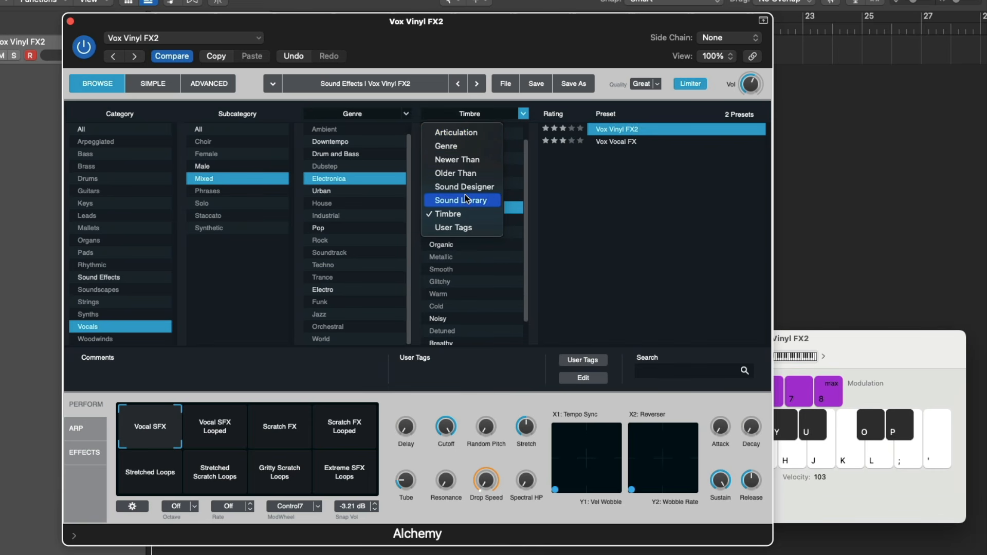
left_click(464, 223)
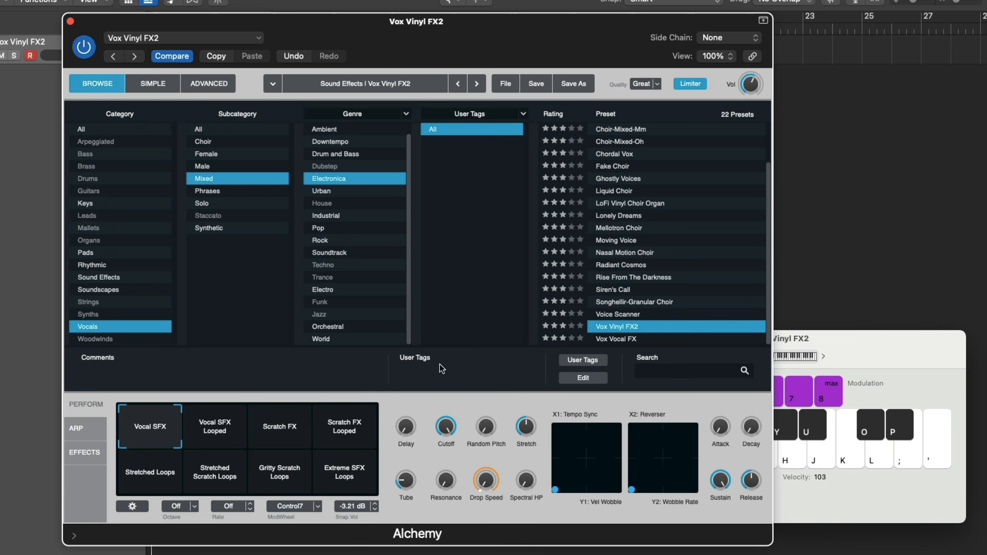
Step: Open the tag editor for the Vox Vinyl FX2 preset and add the user tag Scary
left_click(583, 361)
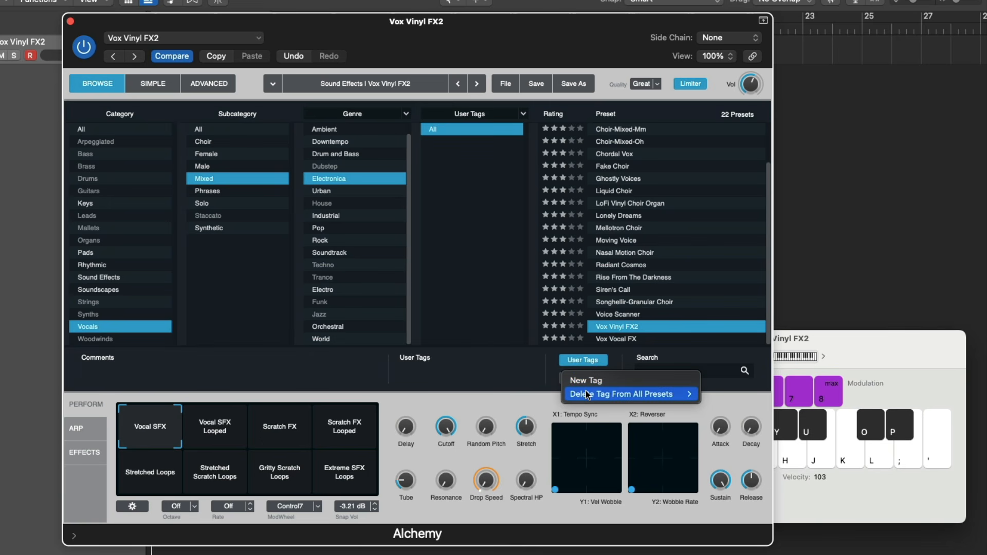
left_click(542, 381)
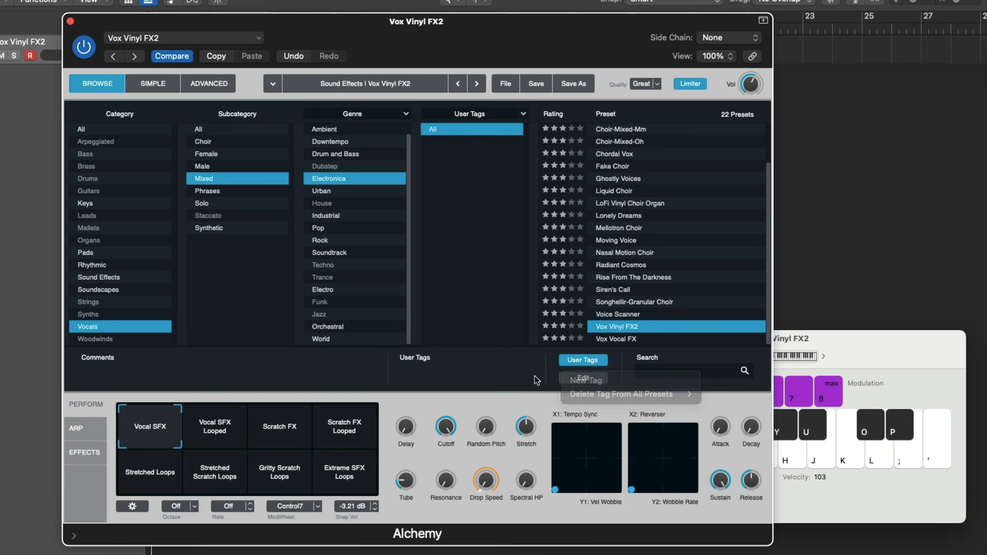
left_click(572, 378)
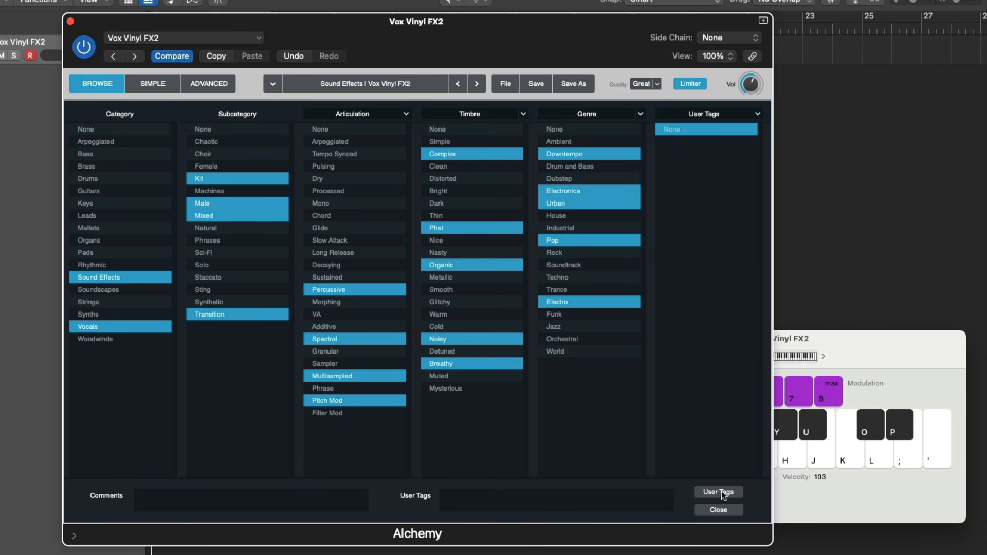
left_click(649, 491)
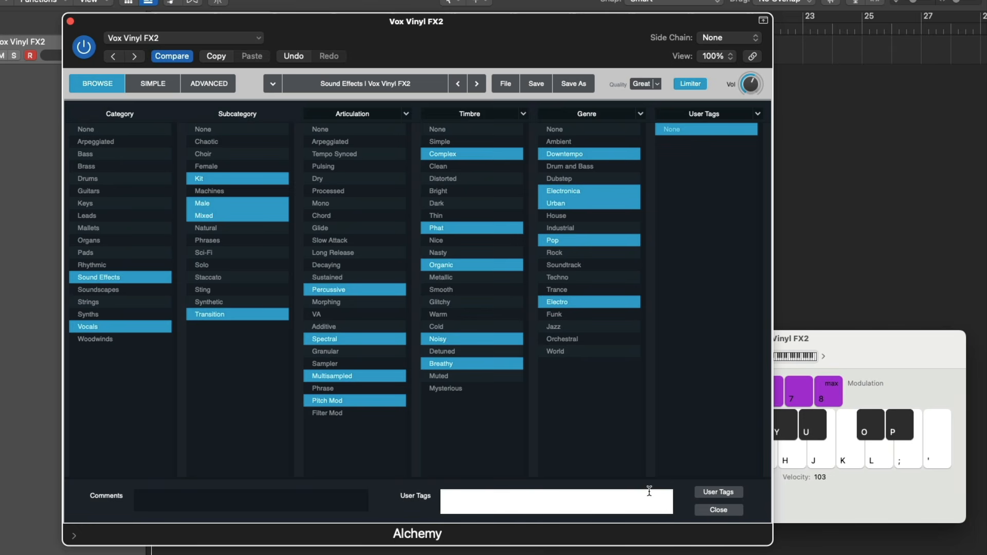
type("Scary")
key("Return")
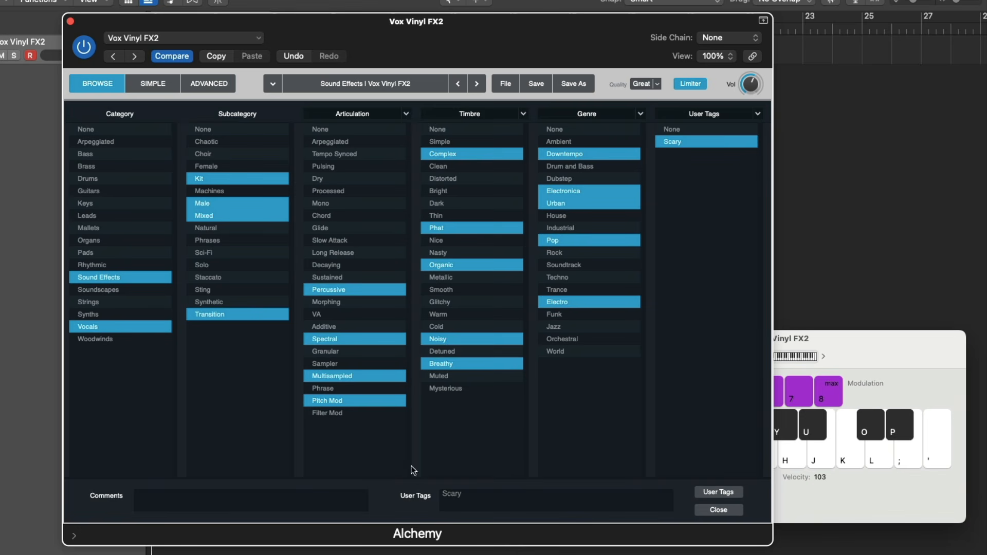
Step: Add the comment "Scary!" to the preset and close the tag editor
left_click(323, 497)
type("Scary.")
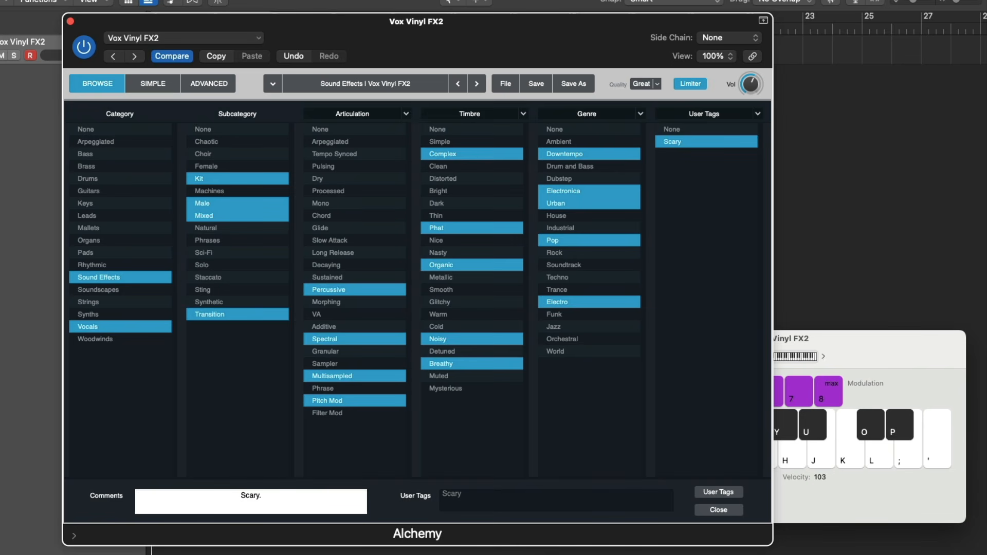
key("BackSpace")
type("!")
key("Return")
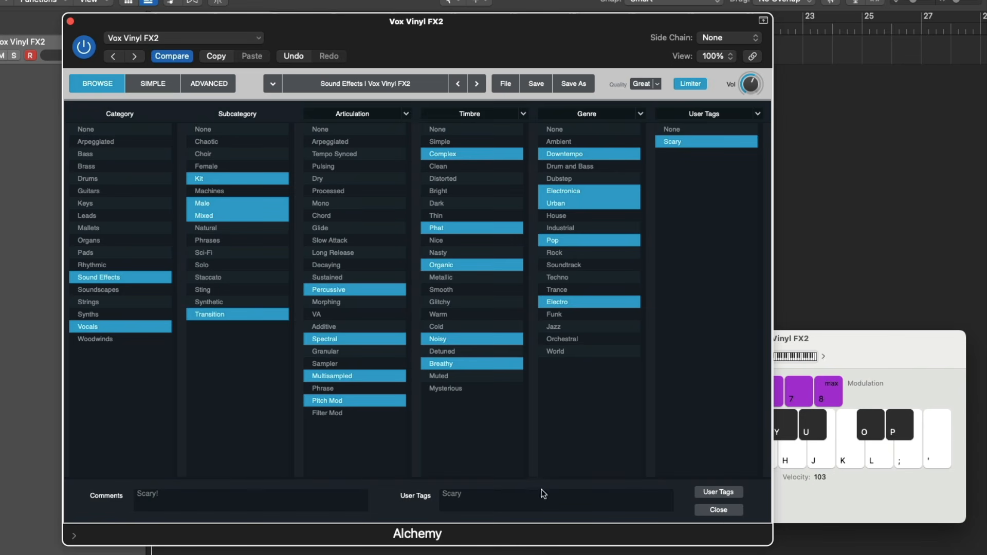
left_click(719, 510)
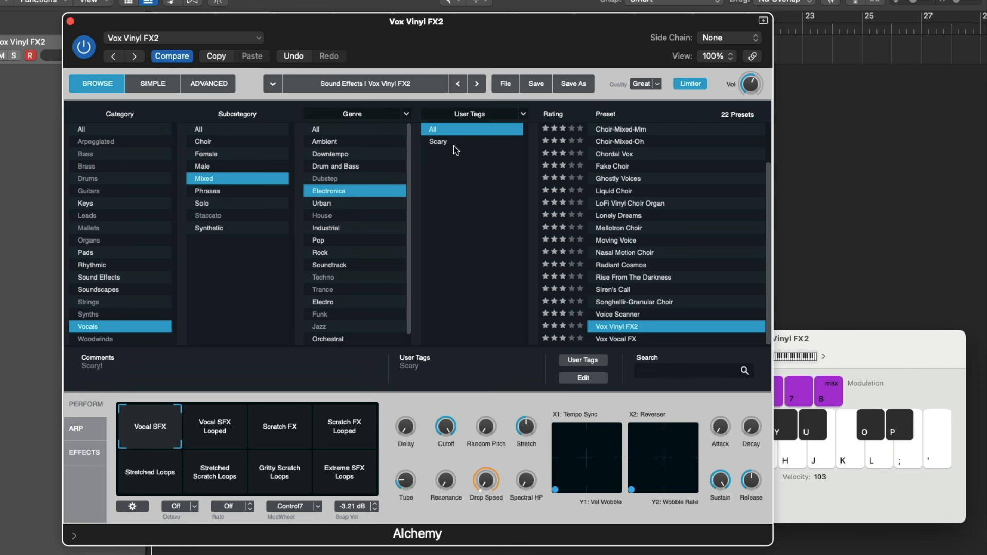
Step: Switch the User Tags filter column back to Timbre, and search for organ with the category and genre filters reset to All
left_click(524, 114)
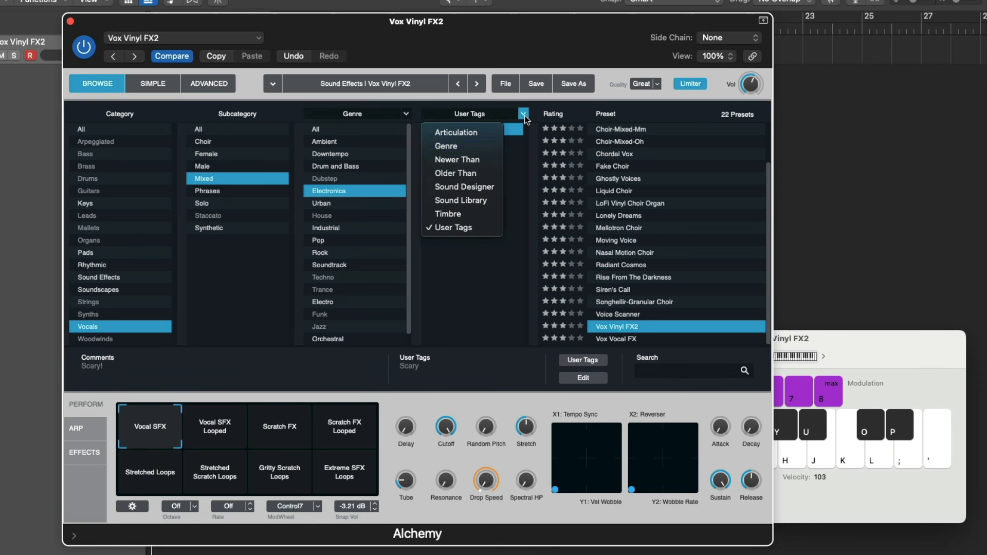
left_click(465, 214)
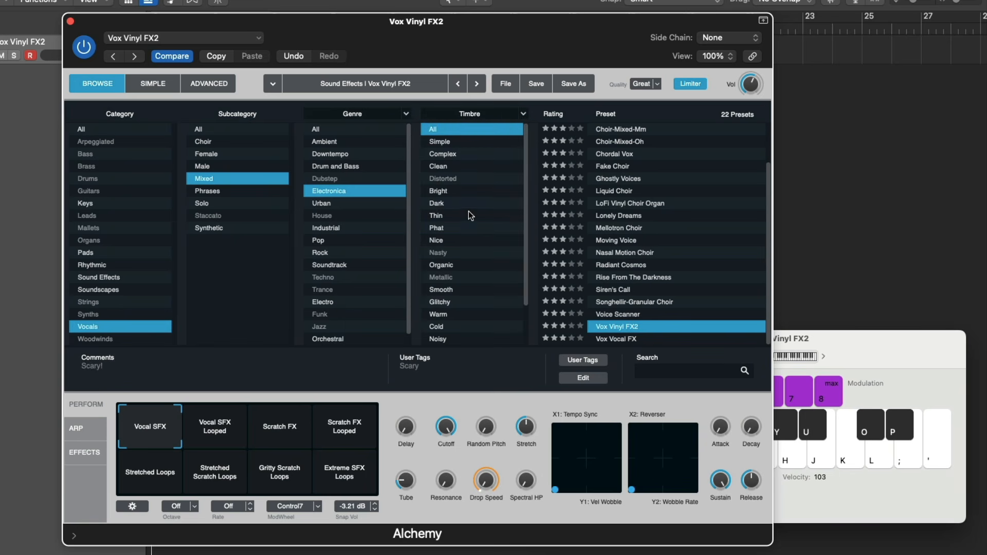
left_click(649, 370)
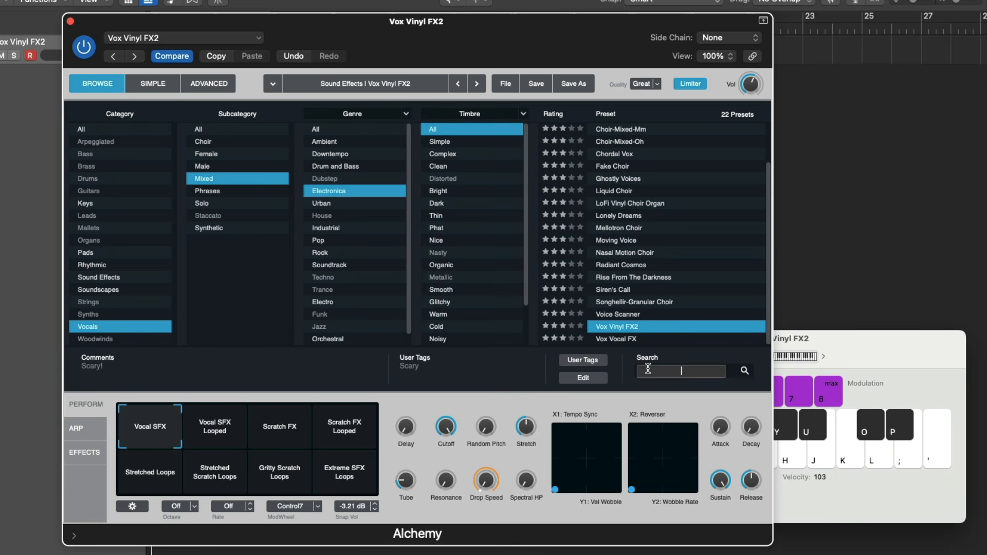
type("organ")
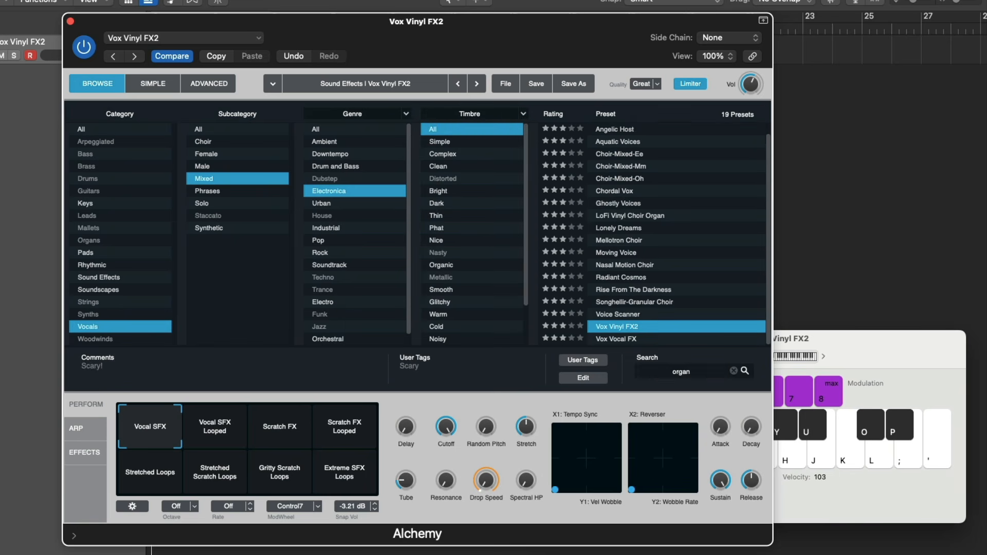
left_click(122, 129)
left_click(320, 128)
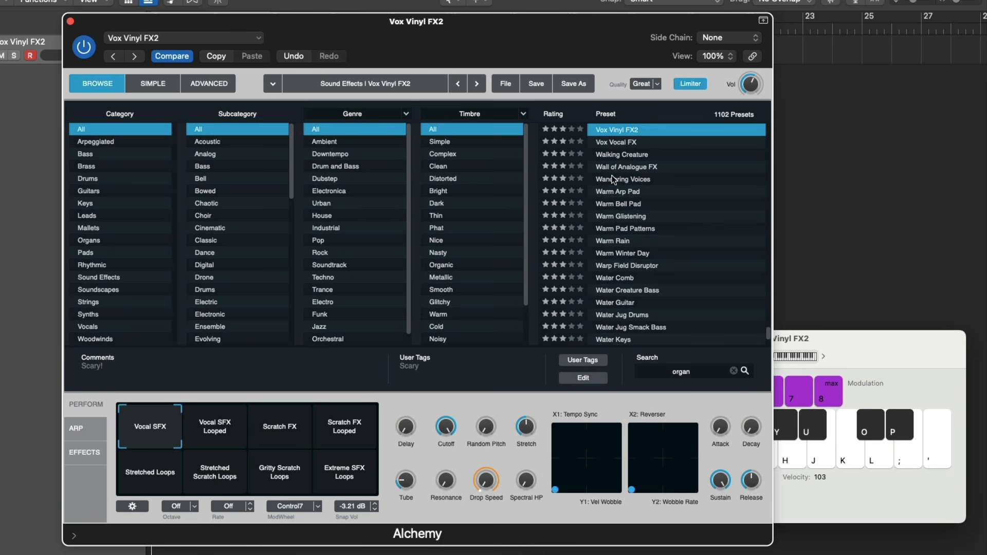
Step: Load the 60s Vintage Organ preset and rate it four stars
scroll(613, 178, "up", 20)
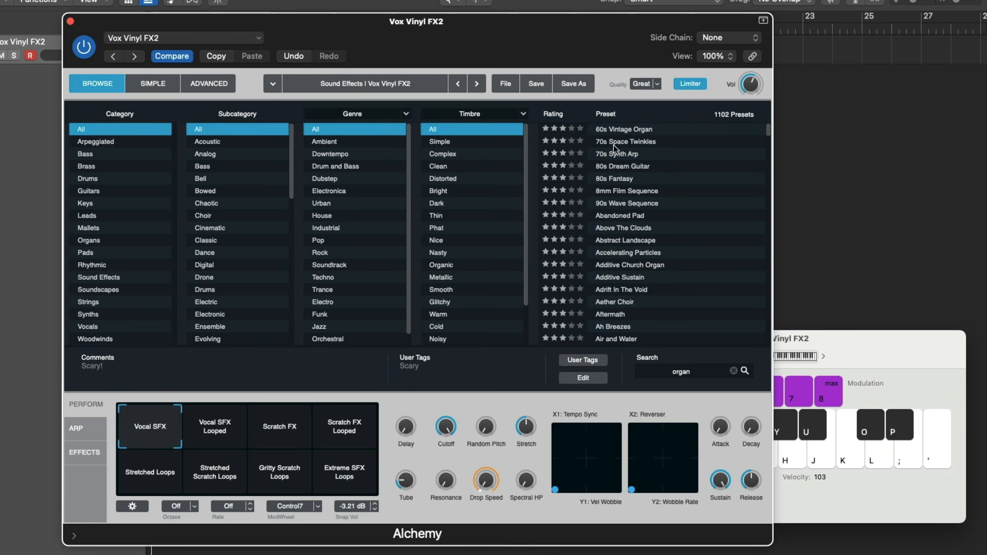
left_click(615, 129)
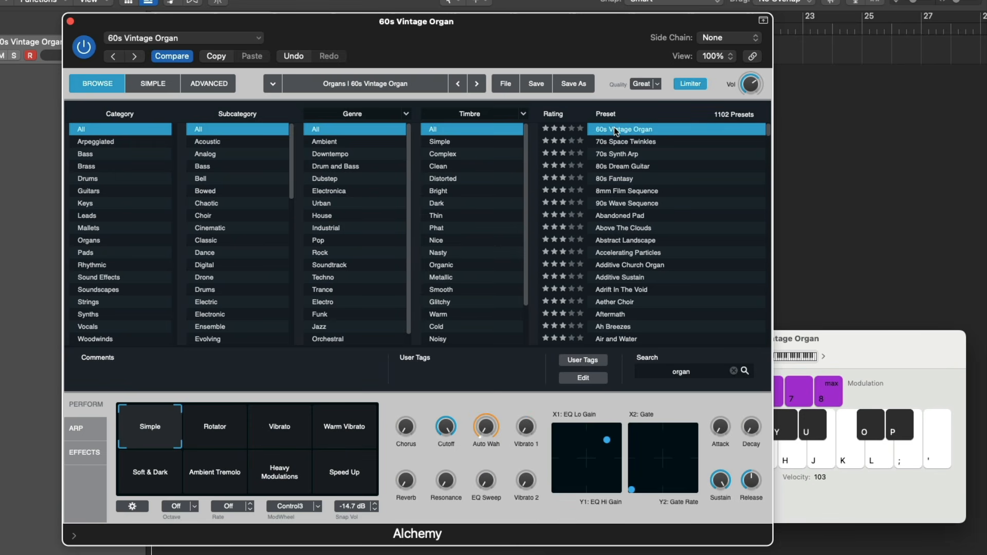
left_click(572, 128)
Step: Load the Eternal Uncertainty preset, and try sorting the preset list by rating before returning to sorting by preset name
scroll(568, 154, "down", 15)
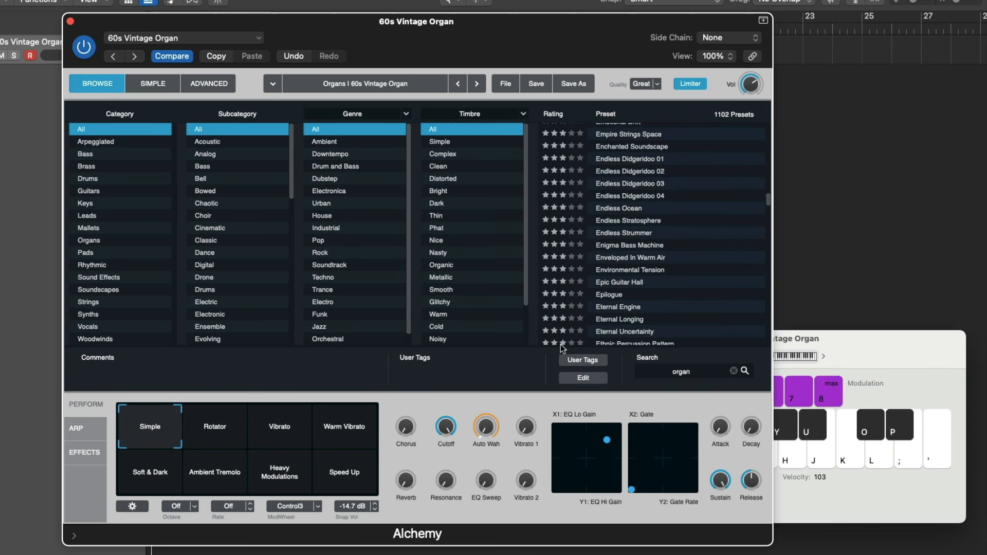
left_click(613, 332)
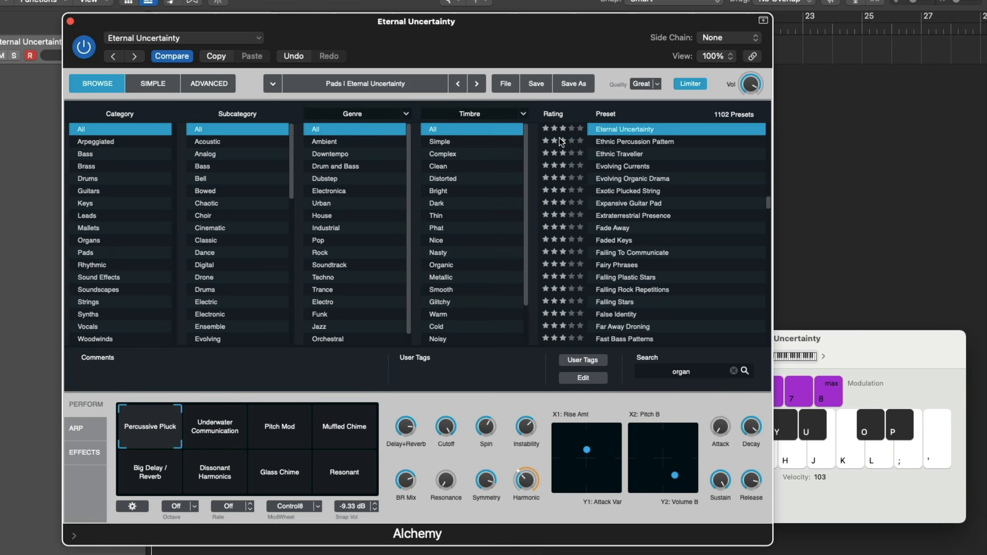
scroll(560, 149, "up", 15)
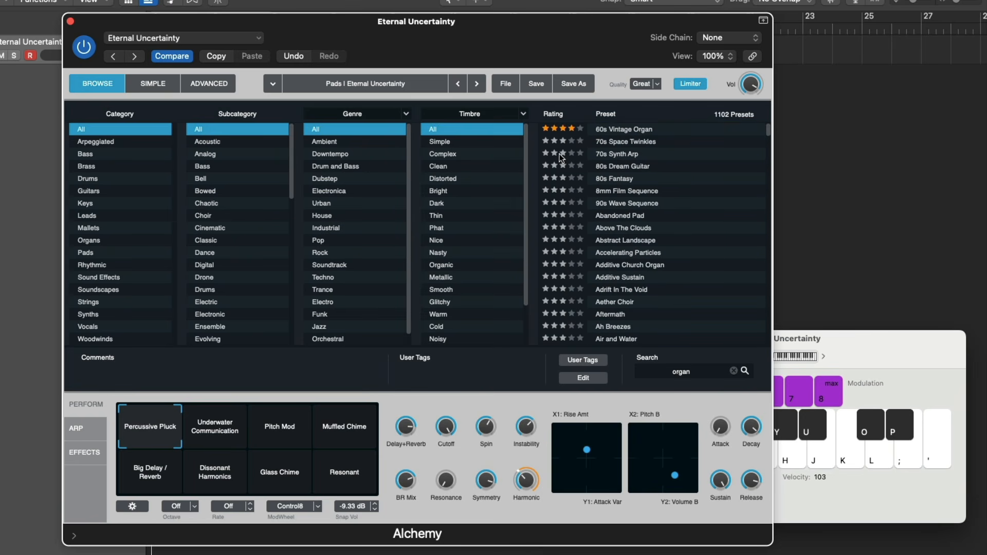
left_click(560, 116)
scroll(564, 160, "up", 3)
scroll(565, 160, "down", 20)
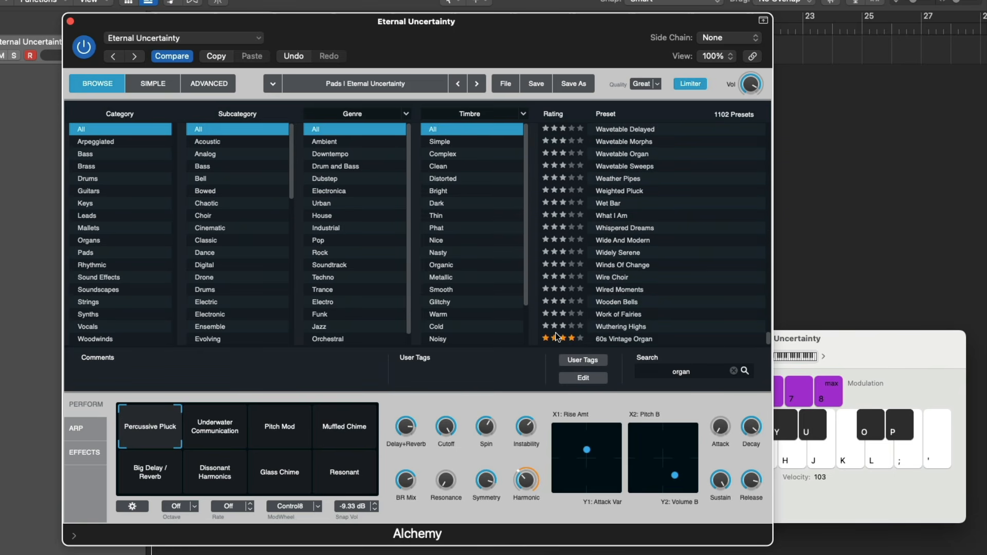
scroll(566, 325, "up", 20)
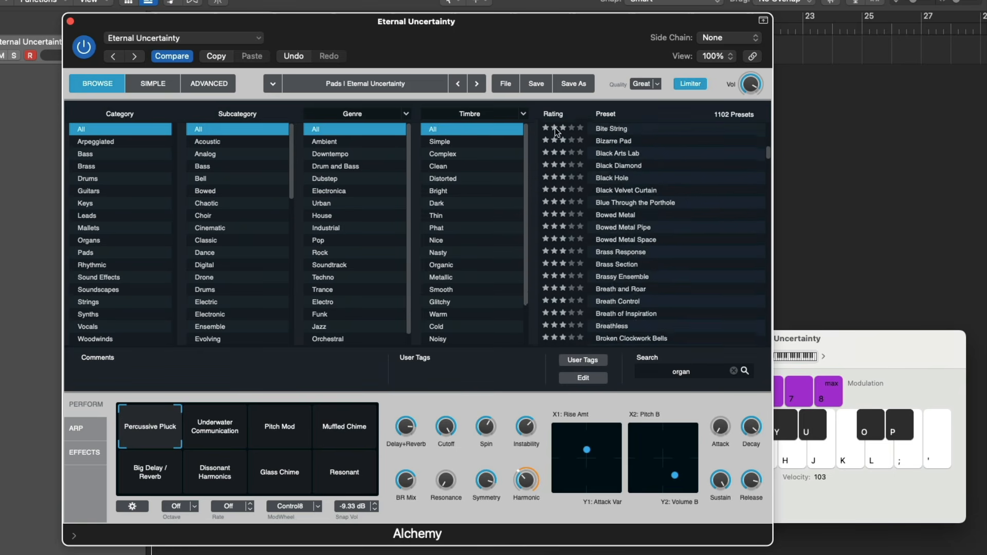
left_click(602, 115)
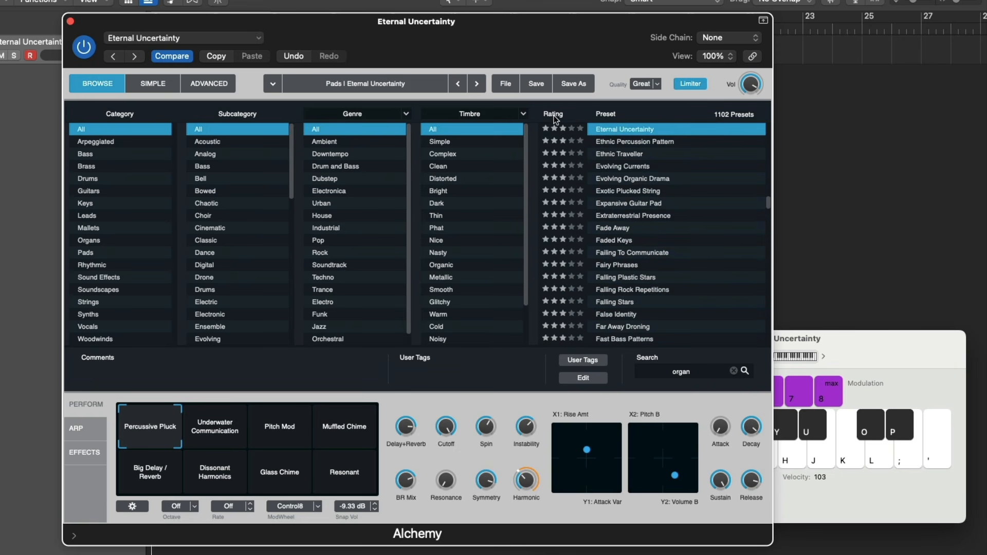
scroll(552, 170, "up", 15)
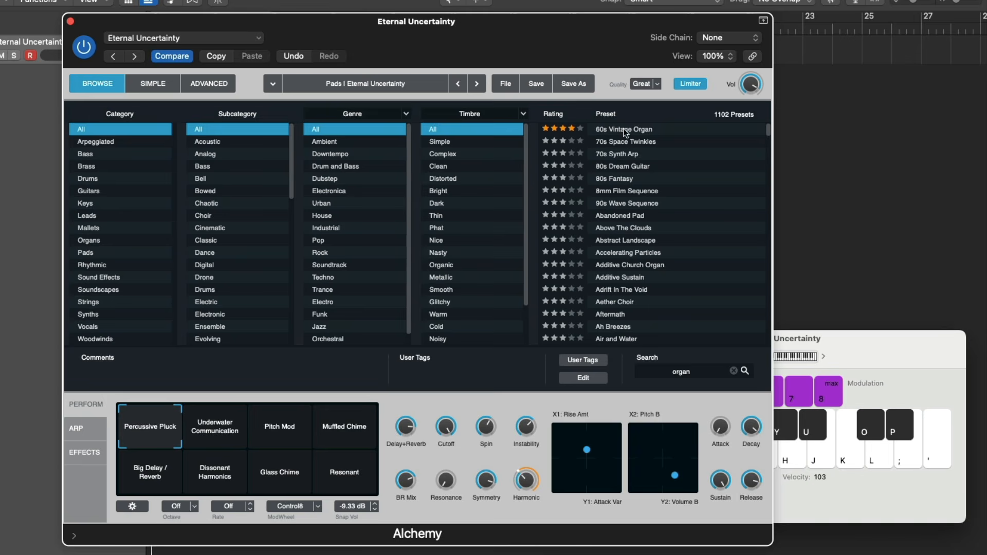
Step: Load the 60s Vintage Organ preset again and show it in the Simple view and finally the Advanced view
left_click(624, 132)
left_click(154, 83)
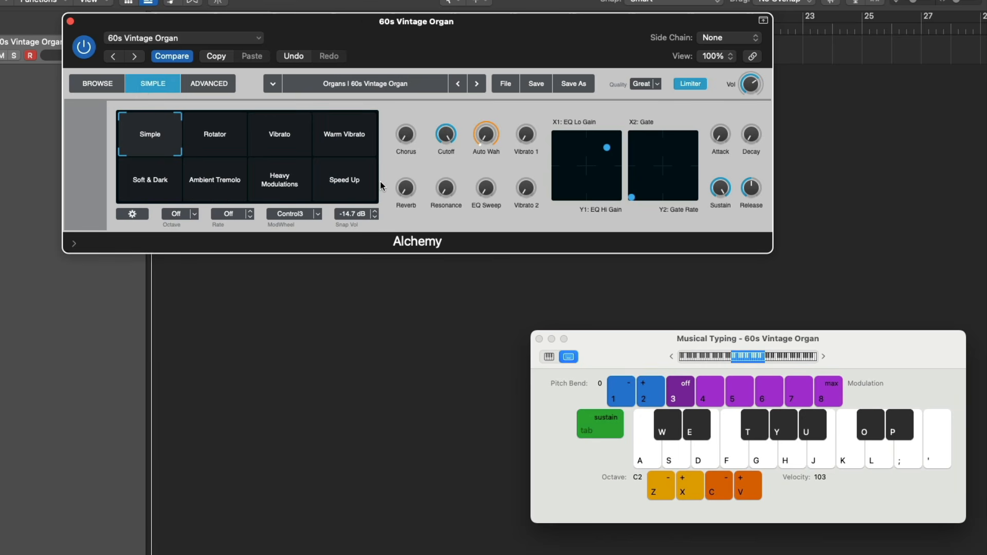
left_click(217, 86)
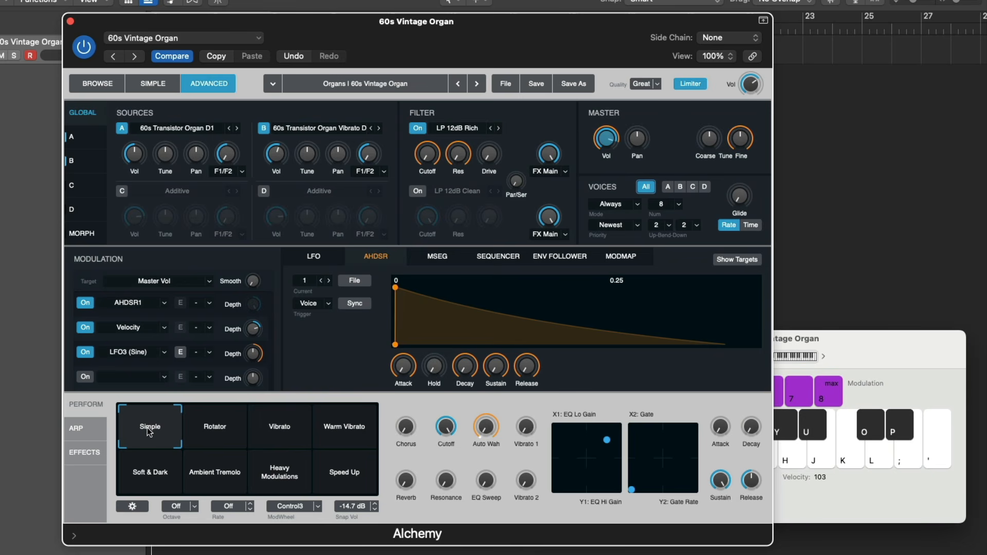
Step: Play the organ while morphing the Transform pad through Rotator, Heavy Modulations and Vibrato, and return it to Simple
left_click_drag(147, 427, 225, 433)
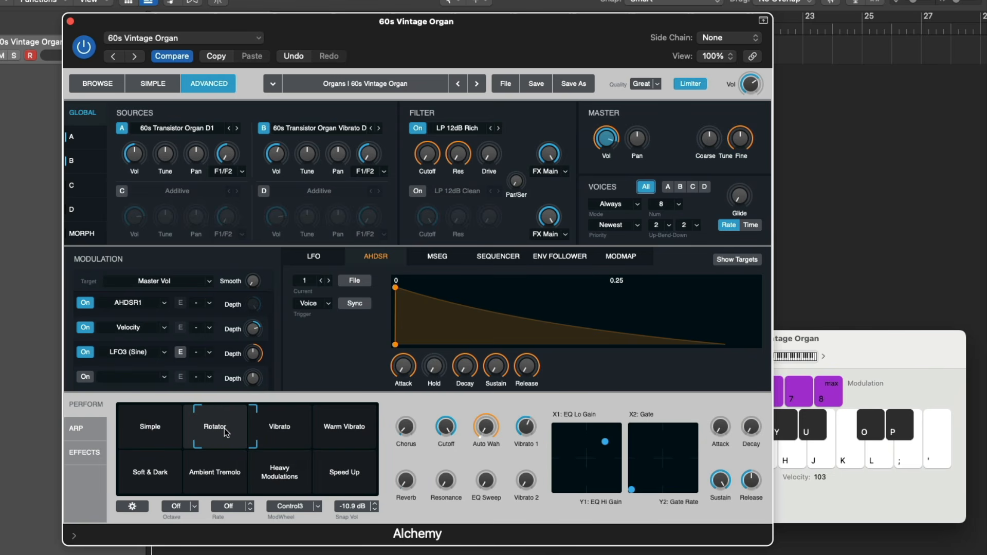
key("j")
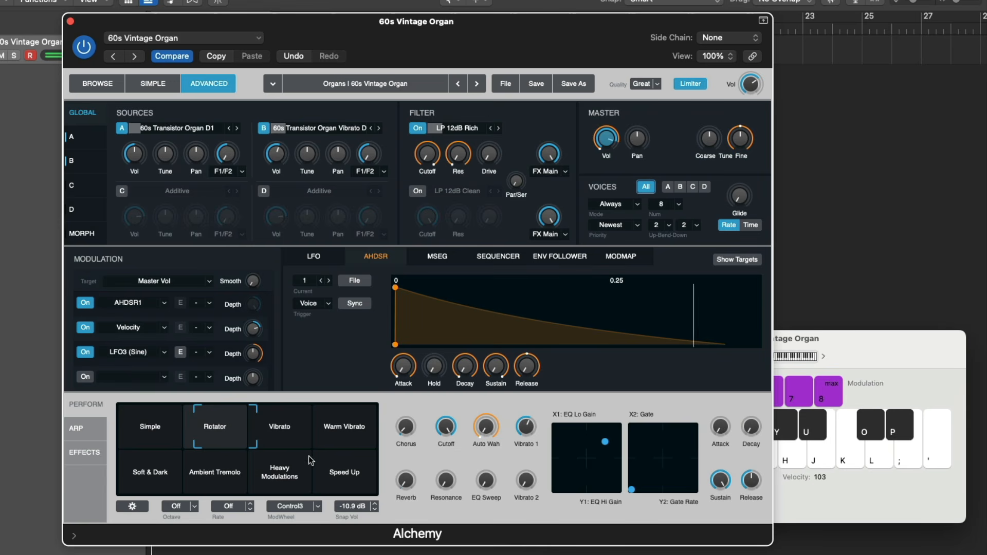
left_click(280, 476)
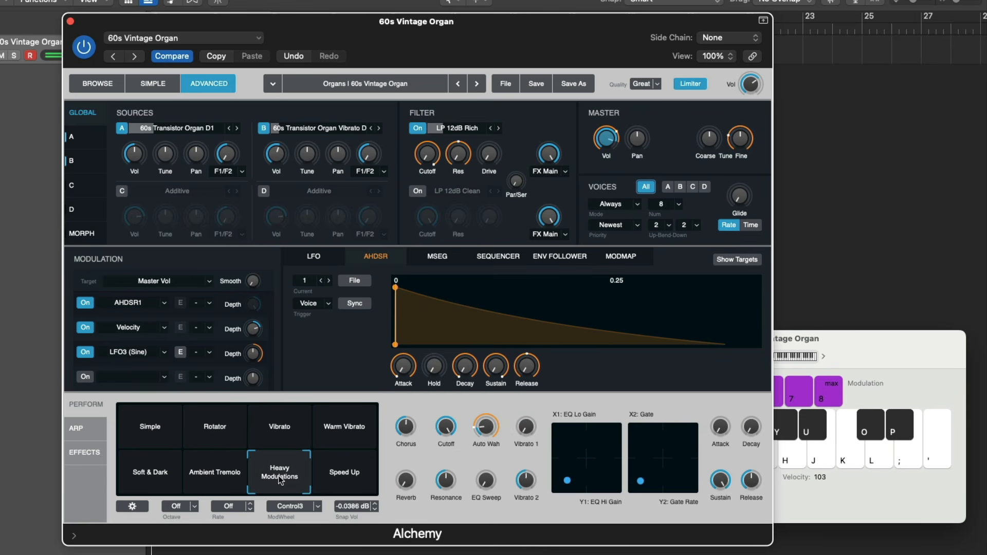
left_click(153, 418)
left_click(220, 411)
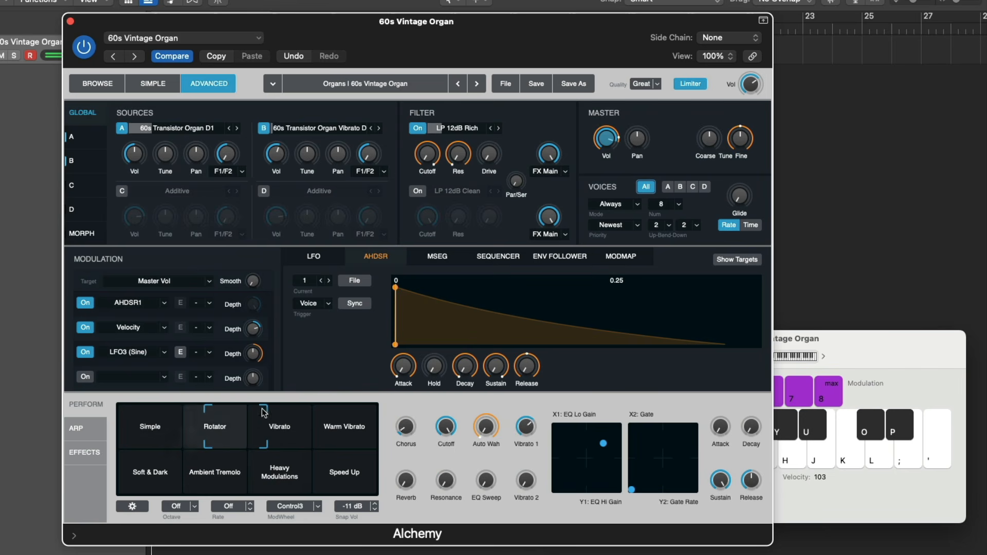
left_click(301, 411)
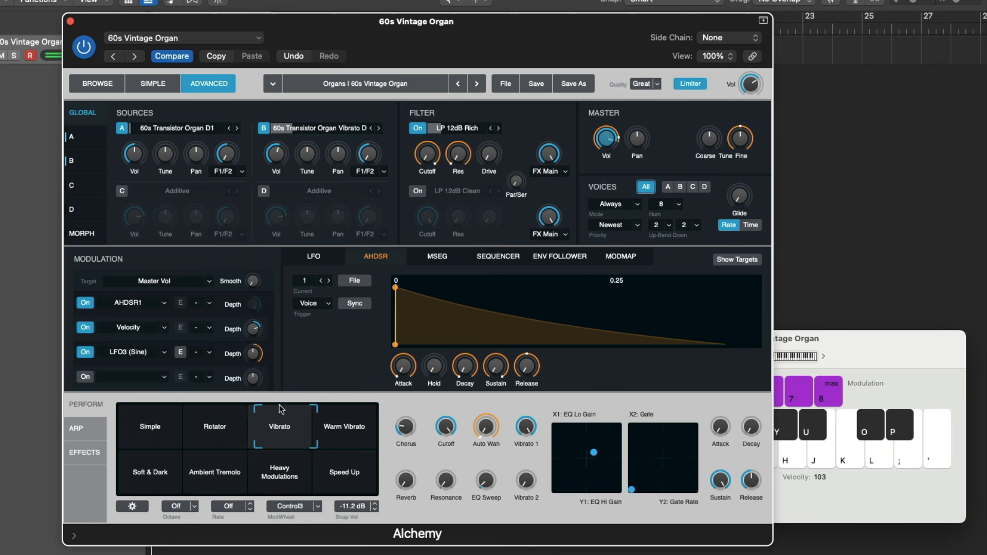
left_click(149, 411)
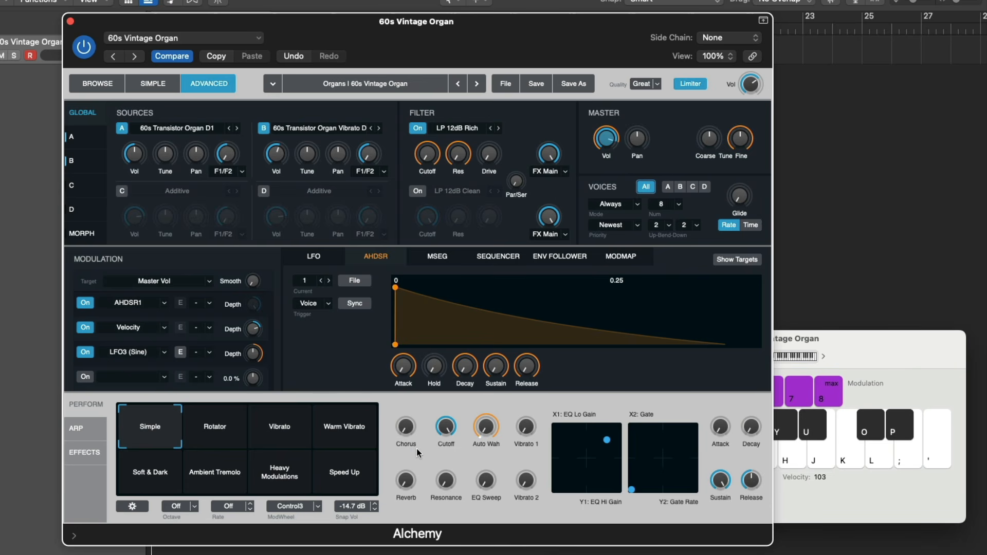
Step: Raise the Chorus control for the Simple snapshot, and morph the Transform pad to Vibrato and back to Simple
mouse_move(408, 429)
left_click_drag(407, 425, 409, 401)
left_click_drag(409, 360, 390, 382)
left_click_drag(156, 424, 279, 422)
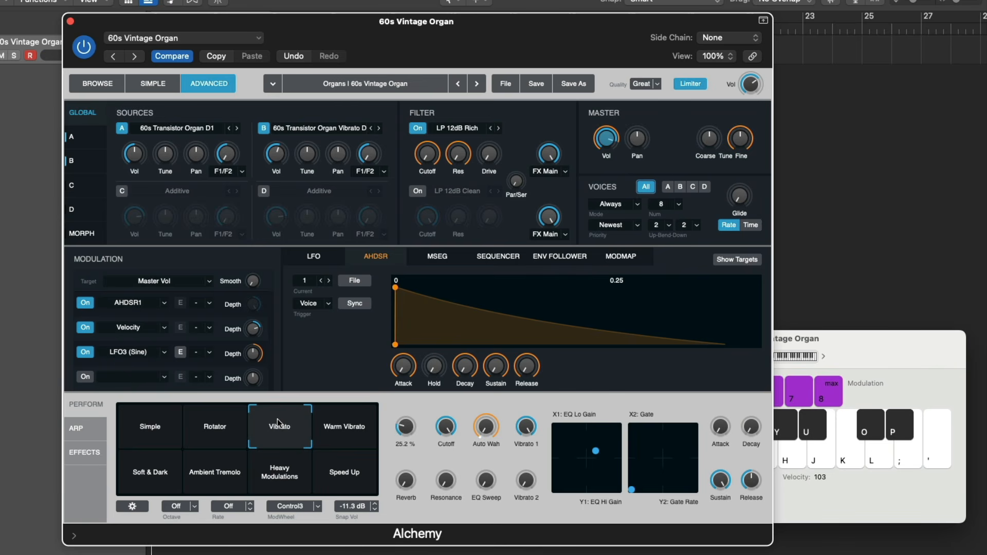
left_click_drag(271, 418, 119, 395)
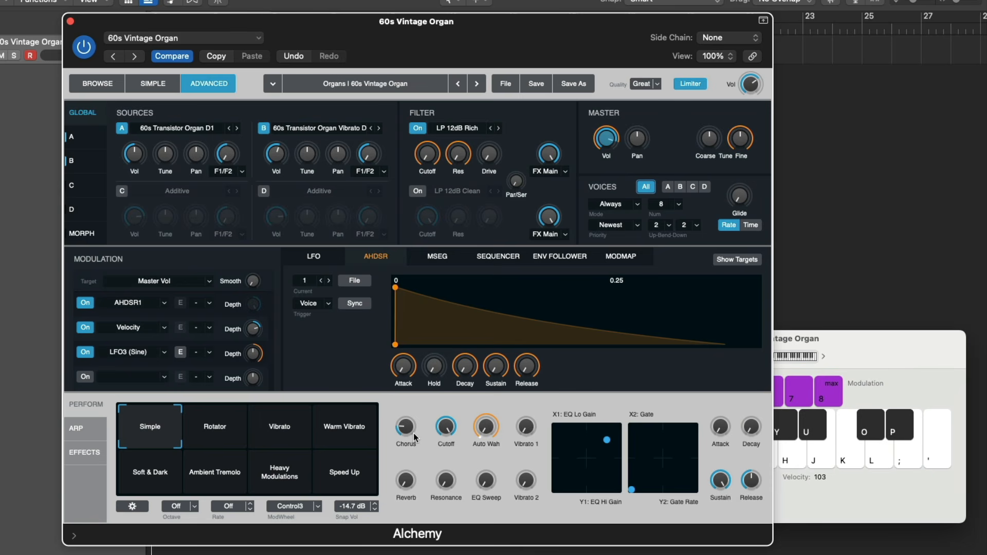
Step: Show the arpeggiator settings and go through sources A, B, C and D, returning to All sources
mouse_move(437, 429)
mouse_move(718, 435)
mouse_move(752, 482)
left_click(77, 428)
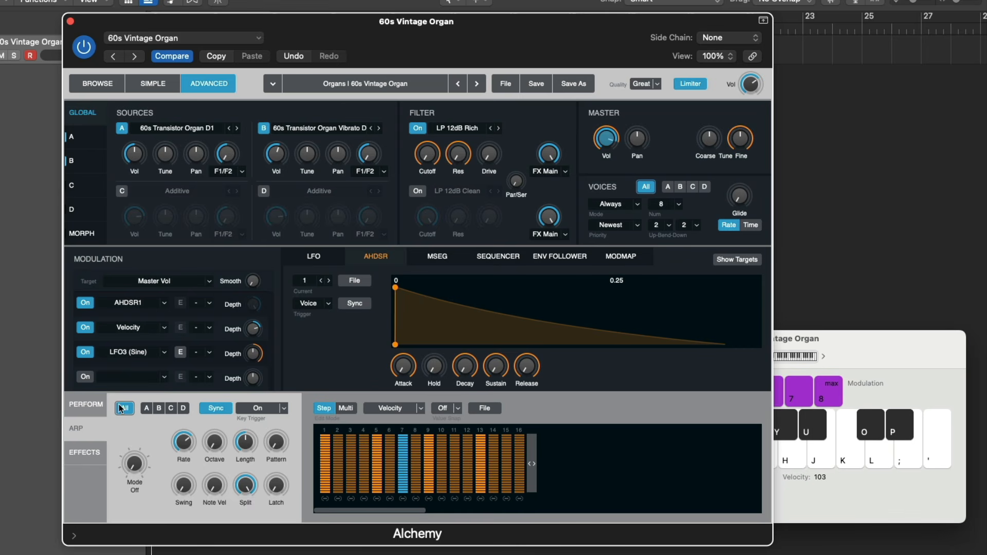
left_click(150, 408)
left_click(158, 408)
left_click(170, 409)
left_click(184, 408)
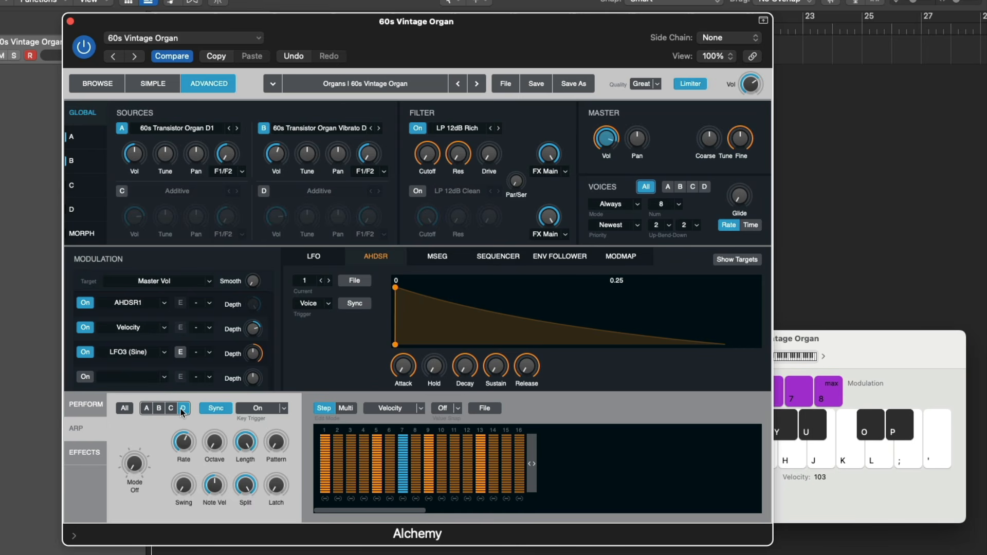
left_click(125, 408)
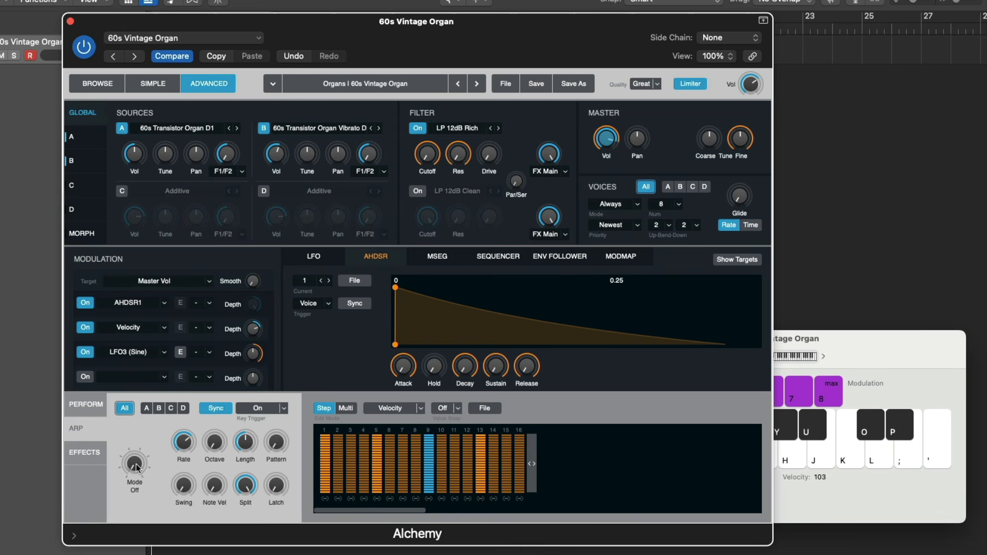
Step: Set the arpeggiator mode to Up/Down, raise its Pattern control to 7, and increase its Octave range
left_click_drag(137, 467, 138, 411)
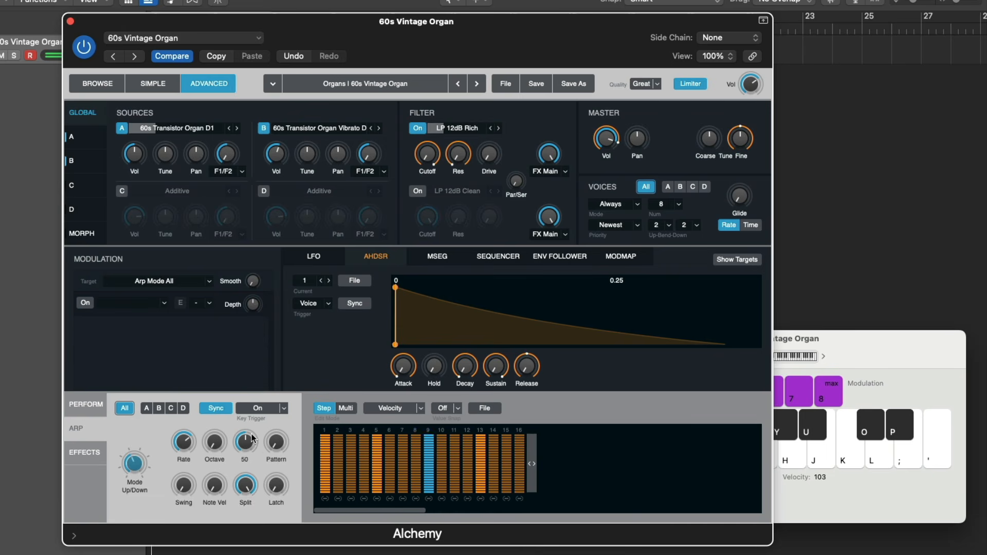
left_click_drag(269, 447, 270, 419)
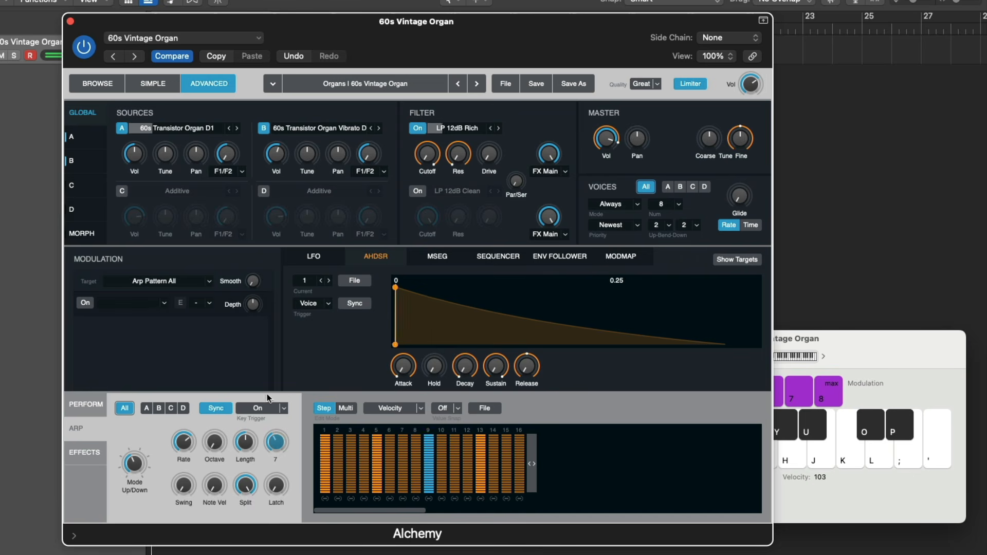
left_click_drag(203, 456, 217, 421)
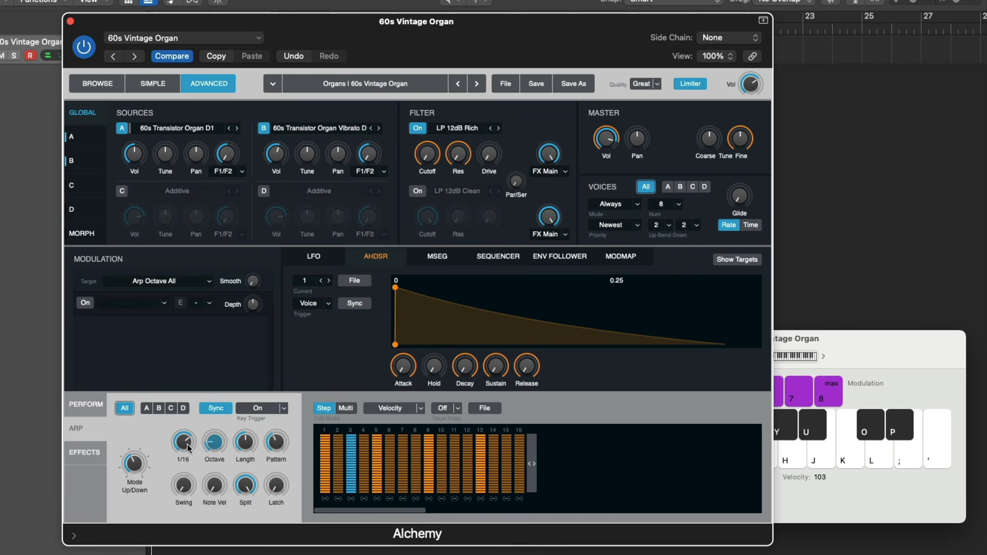
Step: Try the arpeggiator in Down and Chord modes while playing, and reset its Octave range to the minimum
left_click_drag(134, 465, 129, 441)
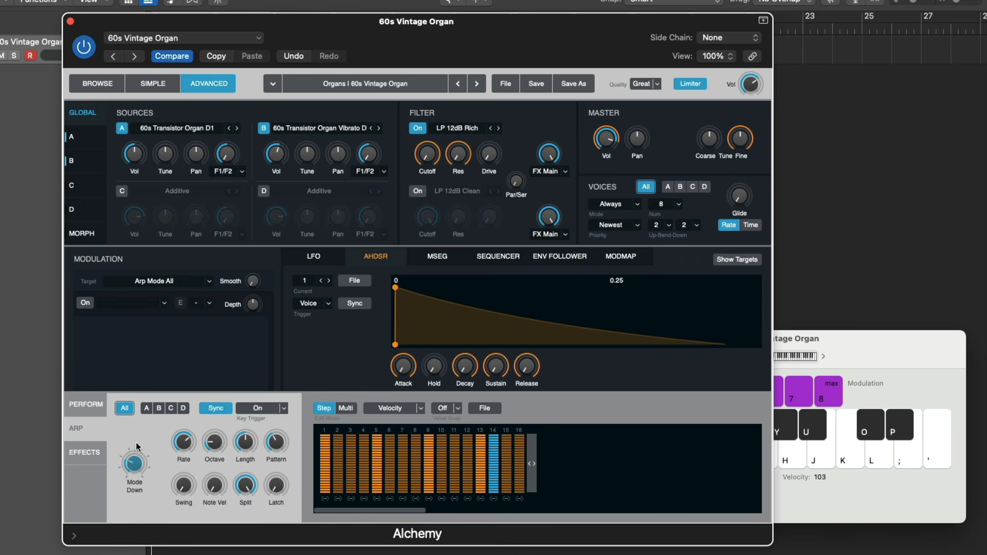
left_click_drag(135, 457, 138, 348)
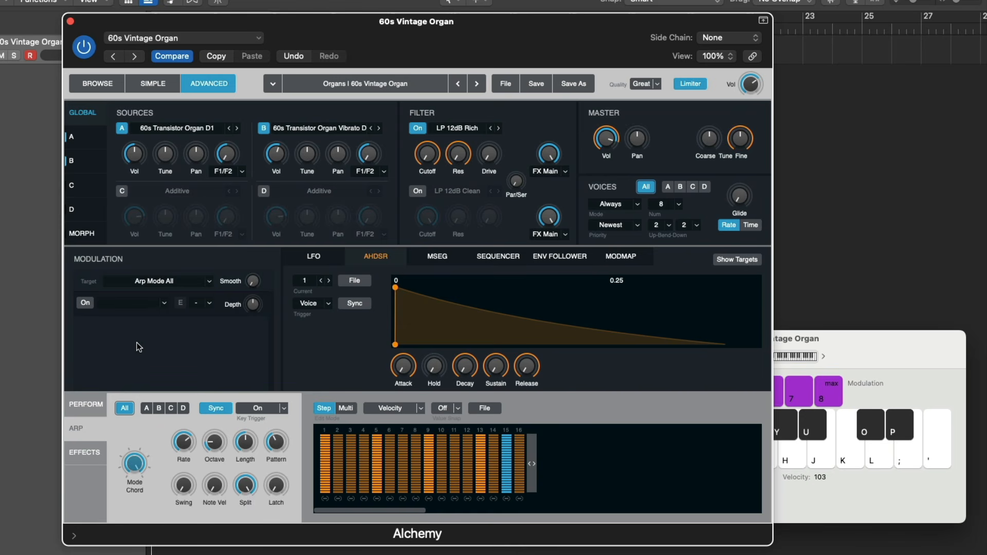
key("j")
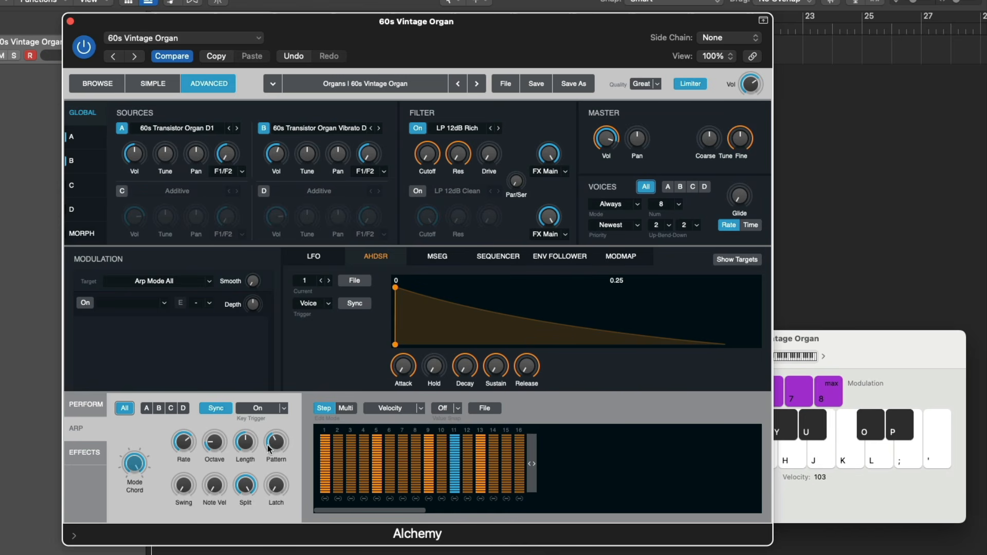
left_click(212, 445)
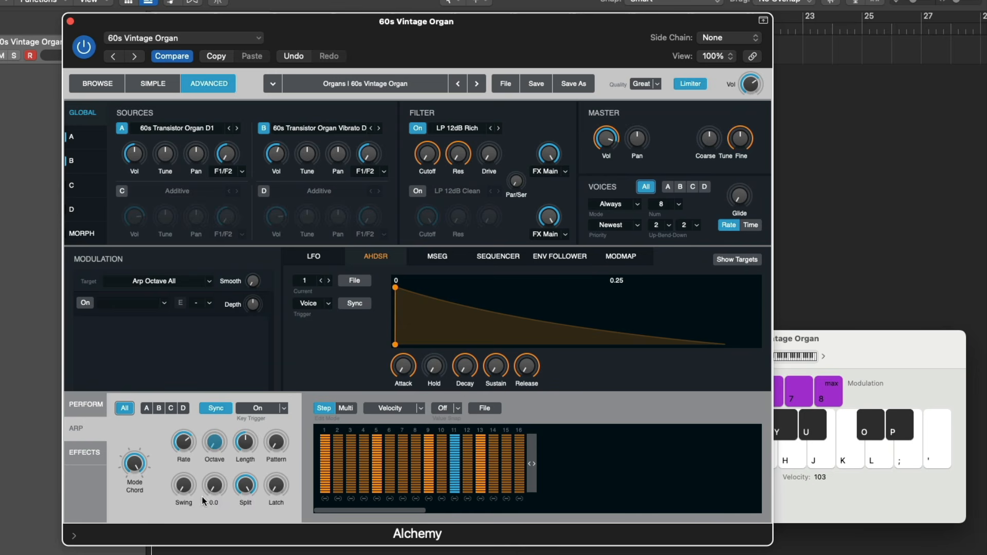
left_click(181, 443)
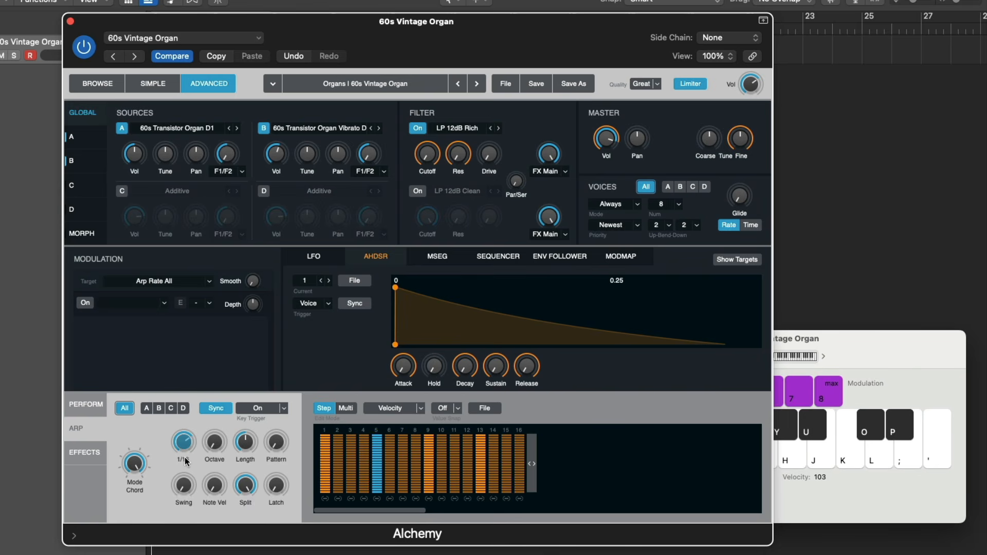
Step: Show the effects and go through the racks for sources A, B and C, returning to the Main rack
left_click(90, 458)
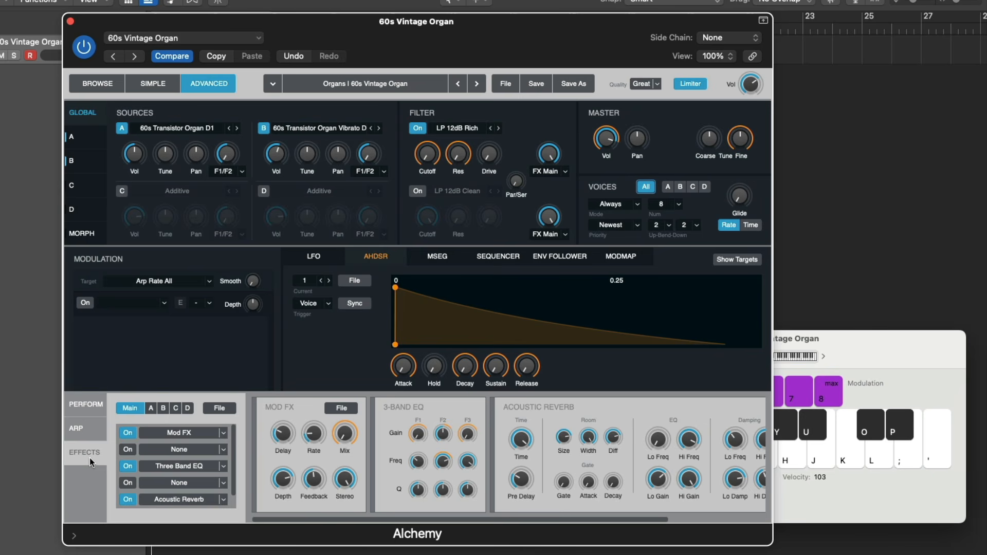
left_click(149, 409)
left_click(162, 408)
left_click(175, 408)
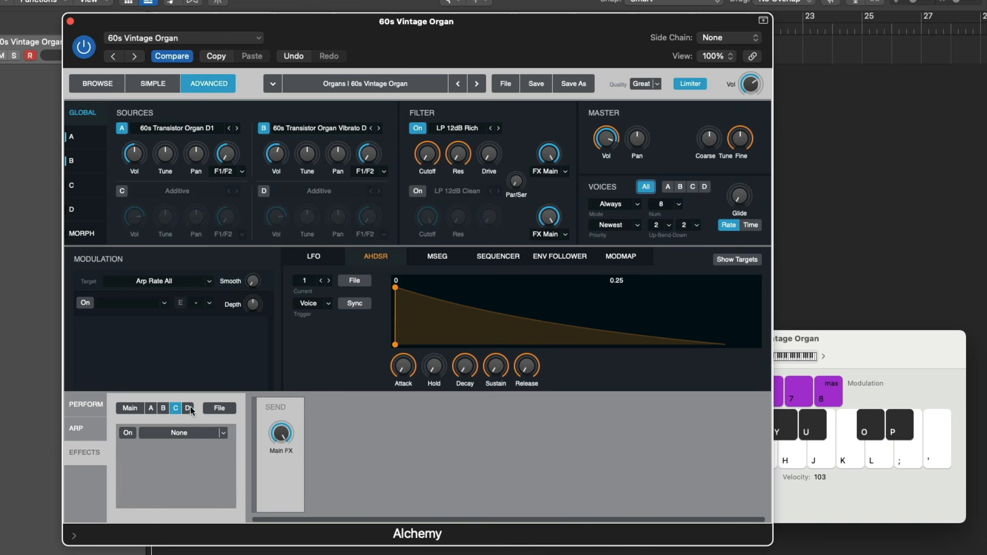
left_click(130, 409)
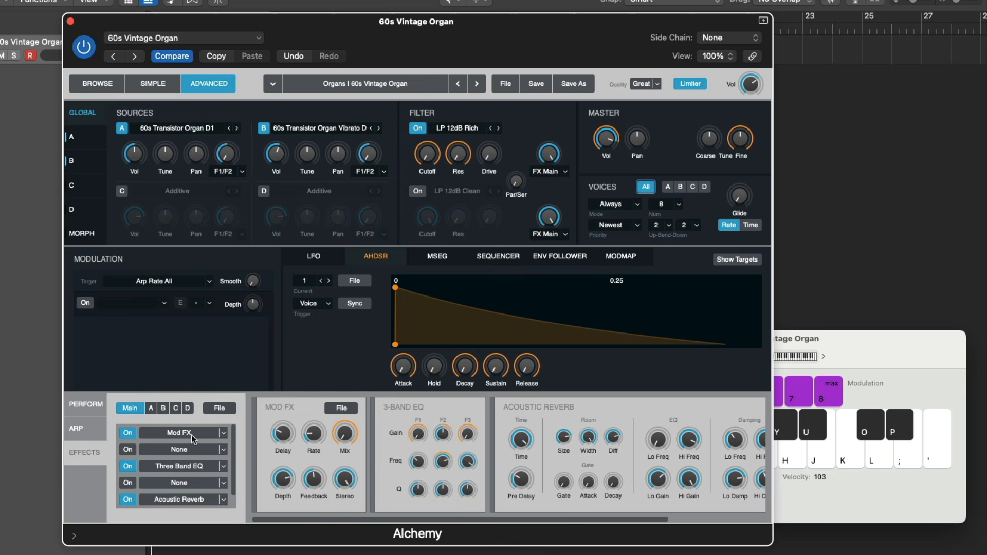
Step: View the Three Band EQ and Acoustic Reverb settings in the Main effects rack and go back to Mod FX
left_click(178, 465)
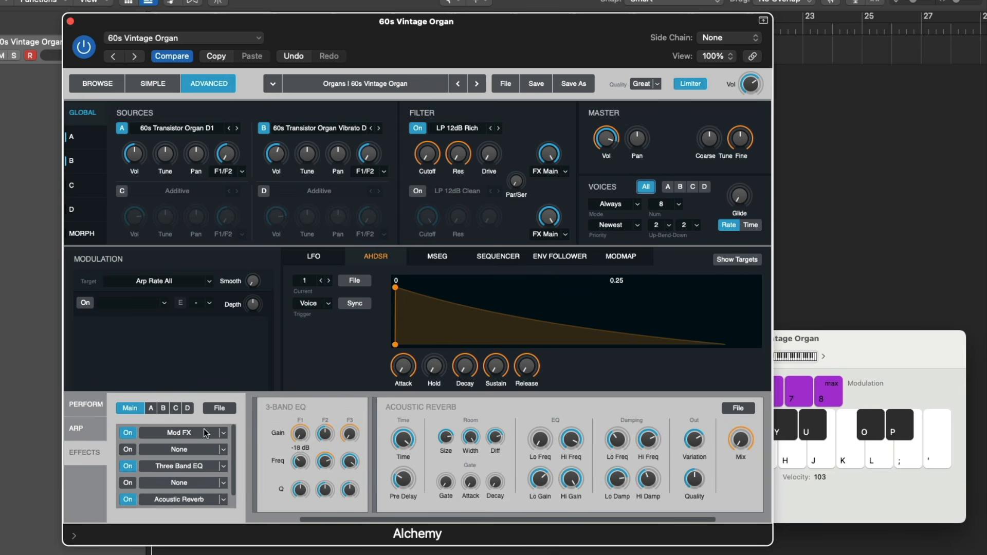
left_click(178, 497)
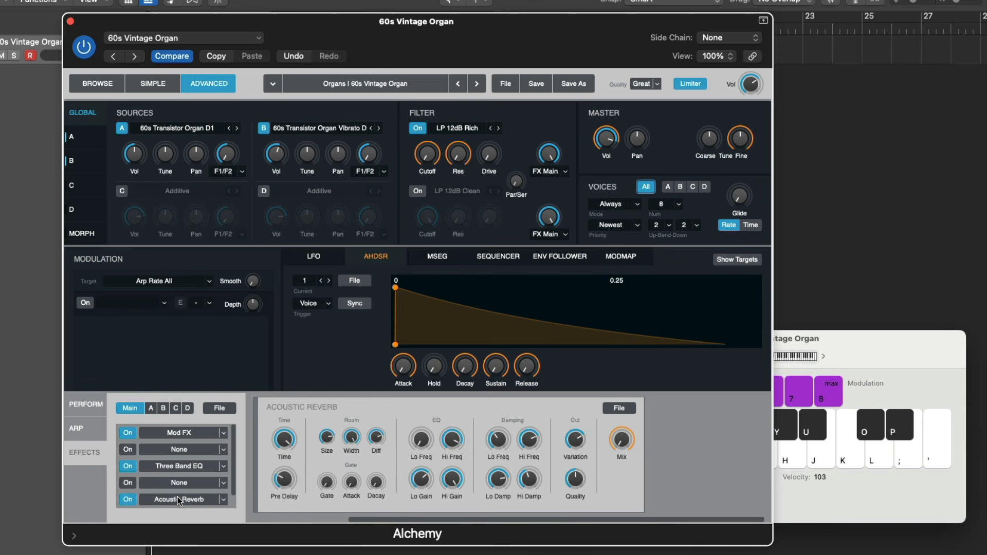
left_click_drag(399, 520, 278, 513)
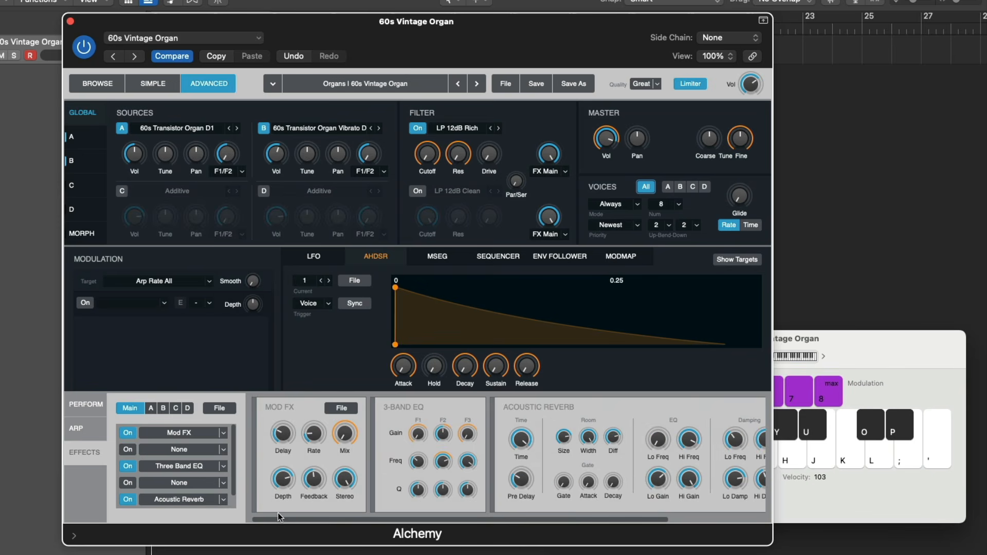
Step: Show the perform controls again and look through the individual source pages B and C, returning to the Global page
left_click(82, 405)
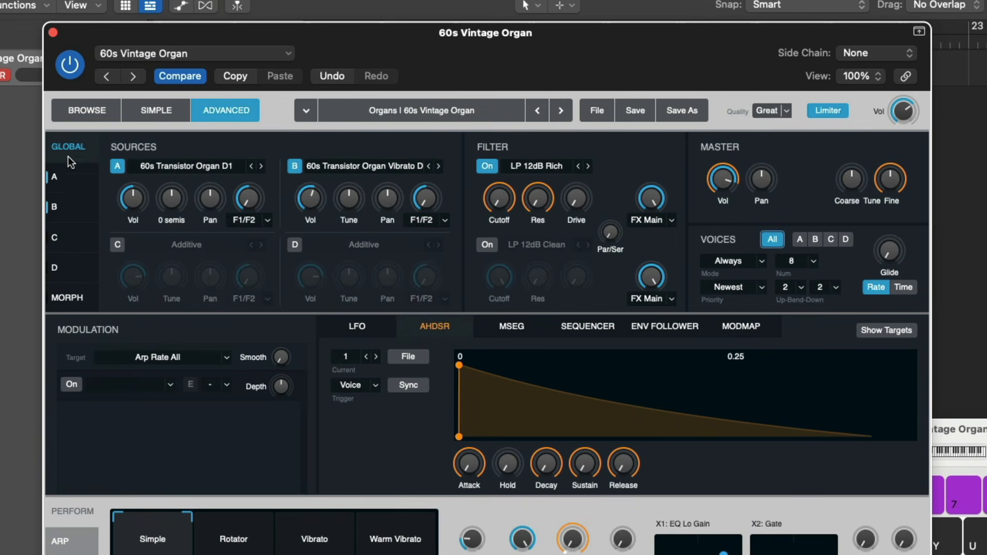
left_click(66, 206)
left_click(67, 246)
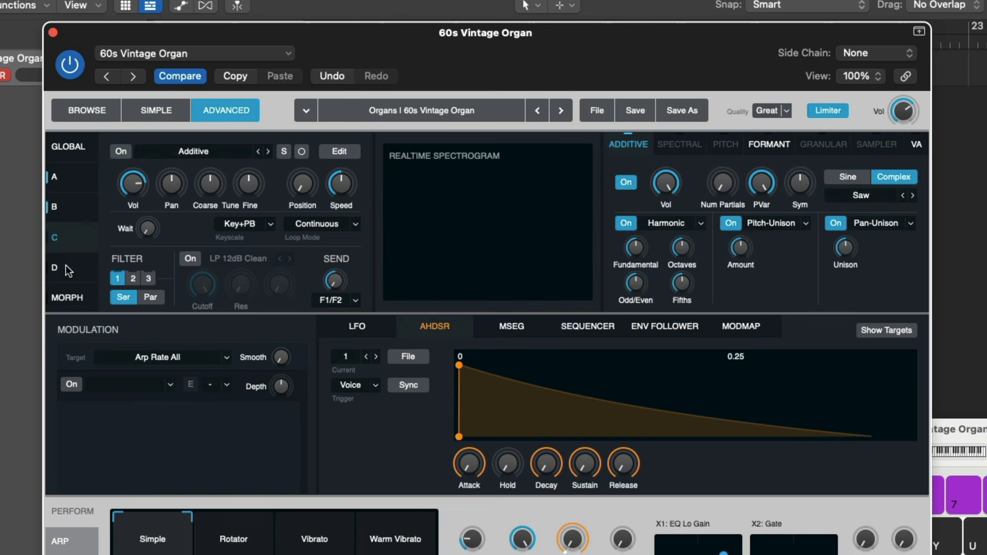
left_click(76, 148)
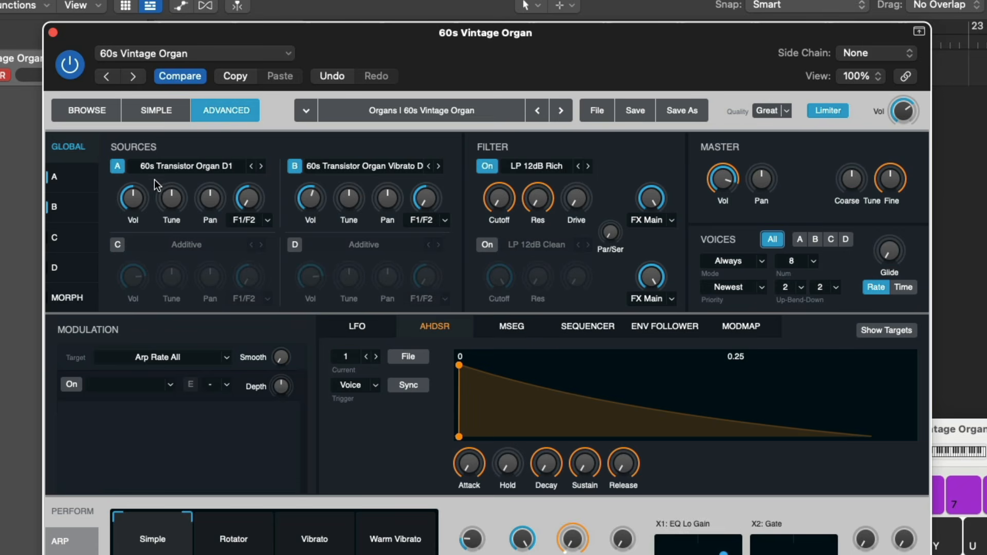
Step: Switch off source B to hear source A alone, with the arpeggiator mode set to Off and the perform controls shown
mouse_move(124, 183)
left_click(295, 166)
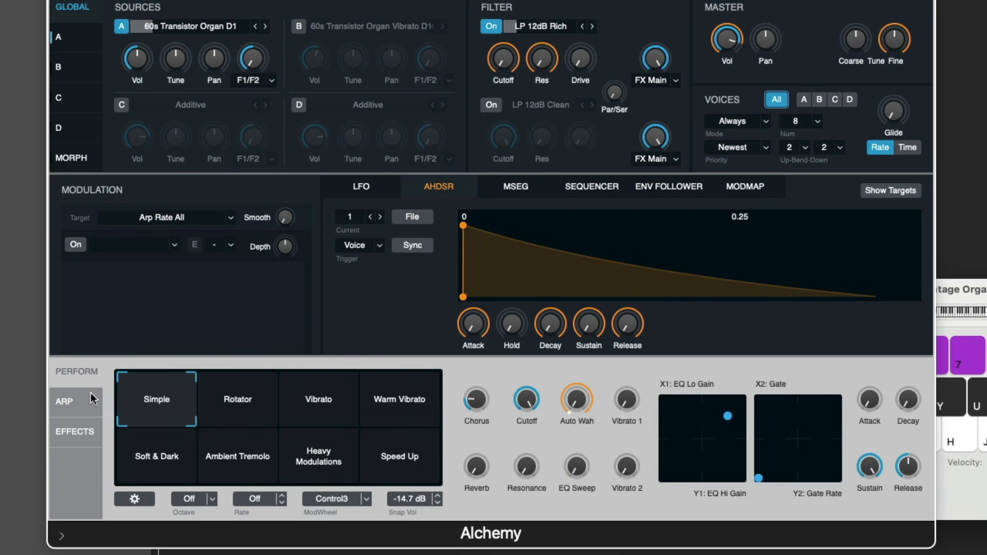
left_click(85, 507)
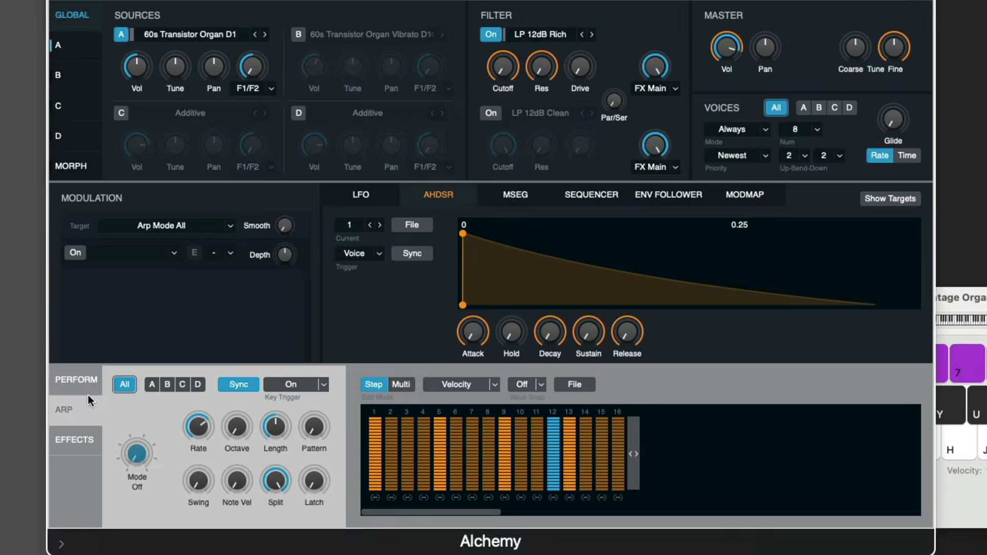
left_click(82, 383)
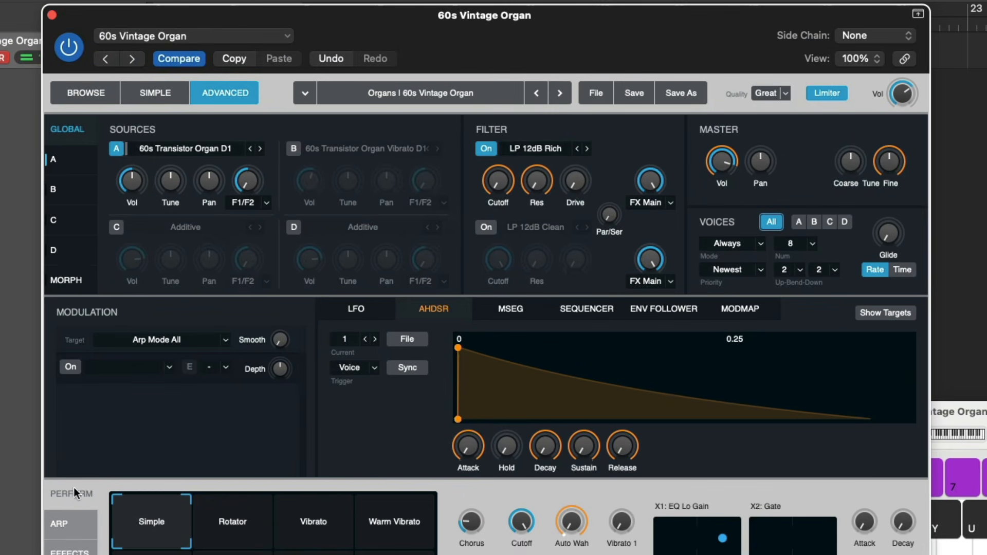
Step: Switch off source A and switch source B on to hear it alone, and turn the Chorus control fully down
left_click(116, 148)
left_click(292, 148)
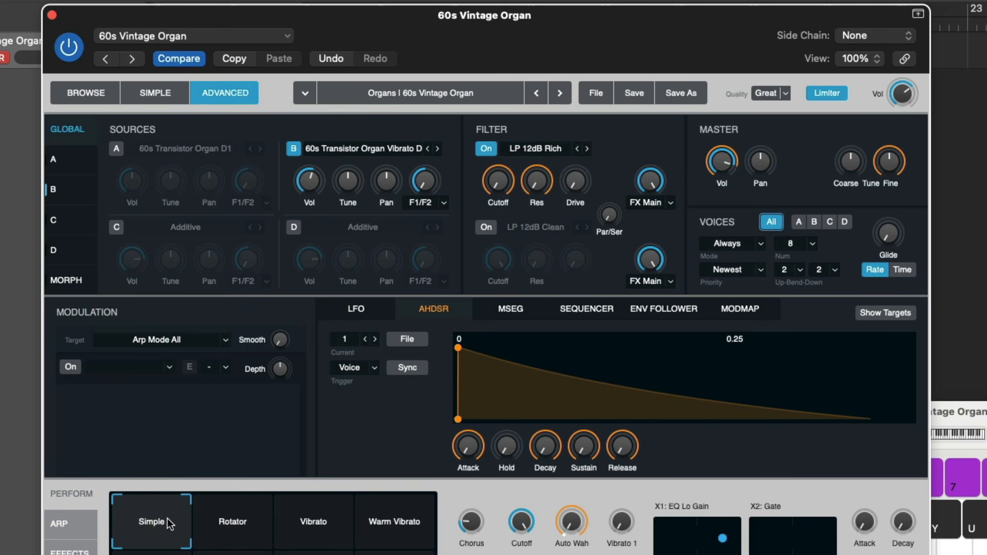
left_click_drag(465, 523, 466, 550)
Step: Sweep the Morph page's XFade XY point from the A/C side to the B/D side and back to the centre, and switch source A on
left_click(66, 279)
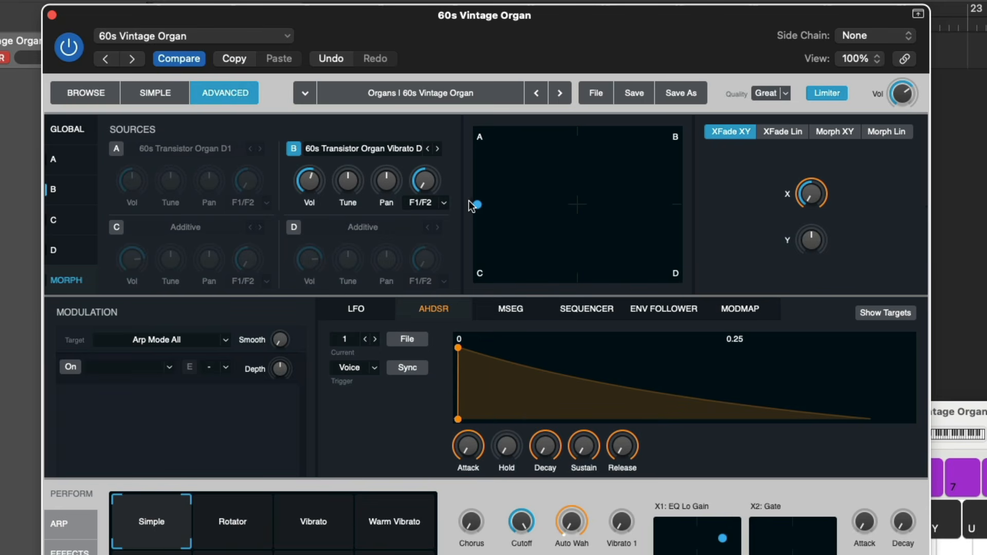
left_click_drag(478, 204, 689, 191)
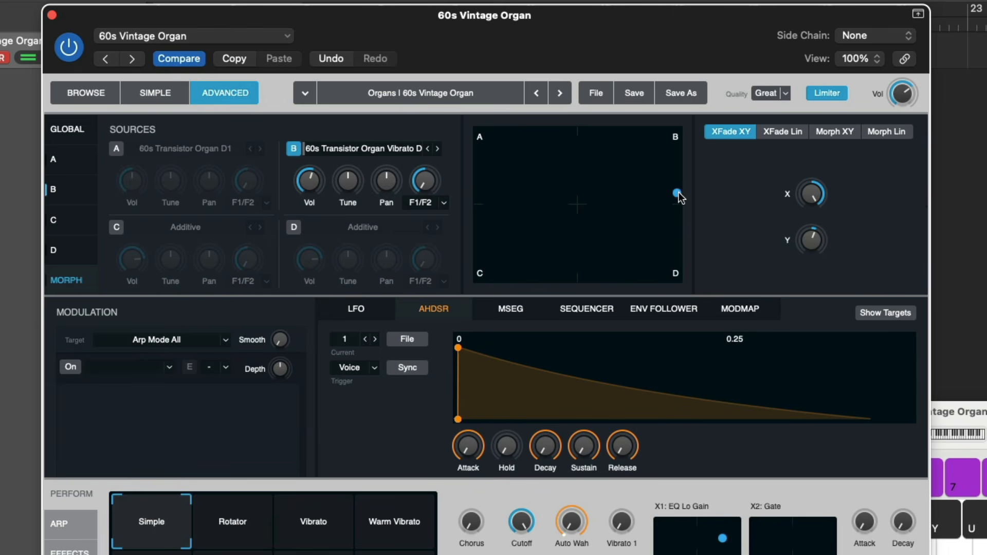
left_click_drag(678, 194, 580, 205)
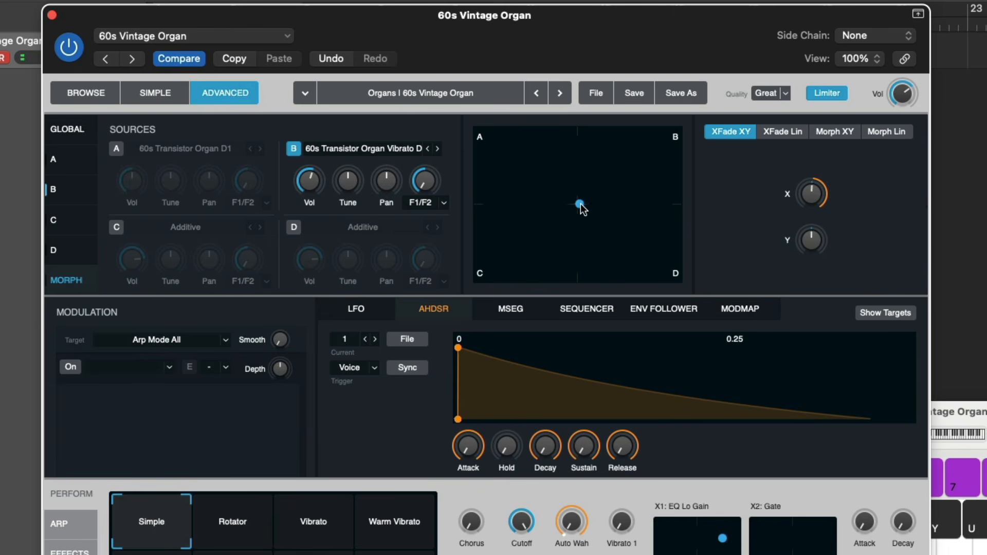
left_click(116, 149)
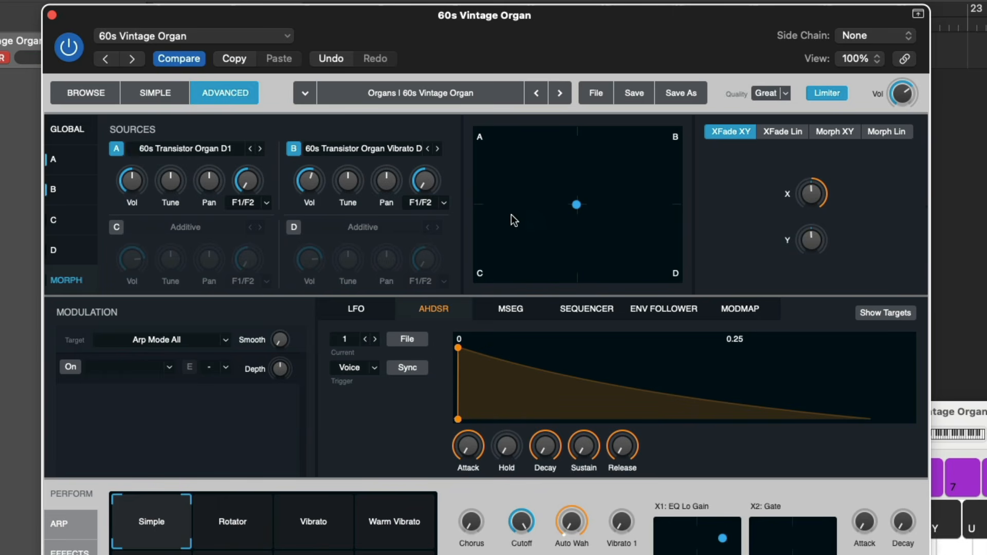
Step: Return to the Global page, raise source A's volume, and set its tuning to -12 semitones
left_click(82, 137)
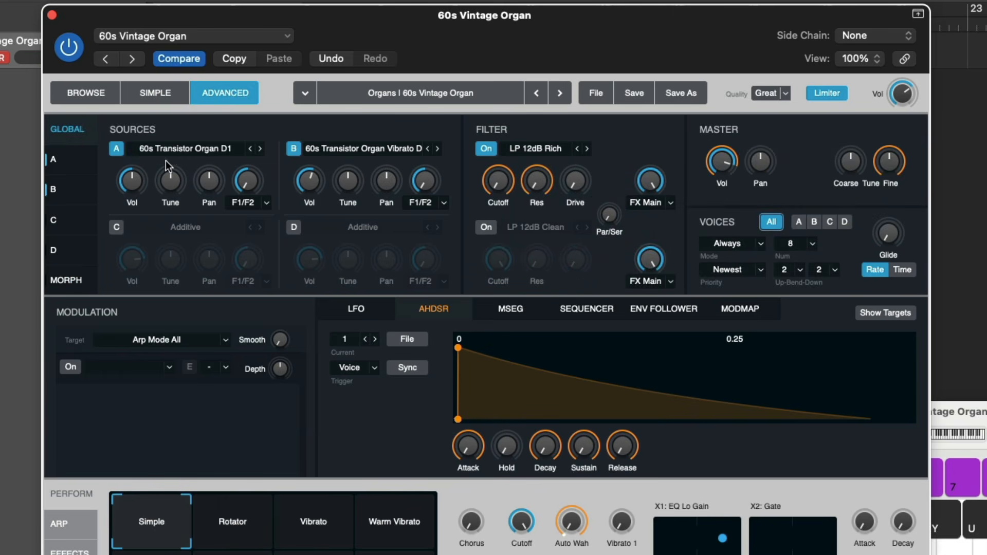
mouse_move(168, 187)
mouse_move(371, 177)
mouse_move(199, 162)
left_click(137, 176)
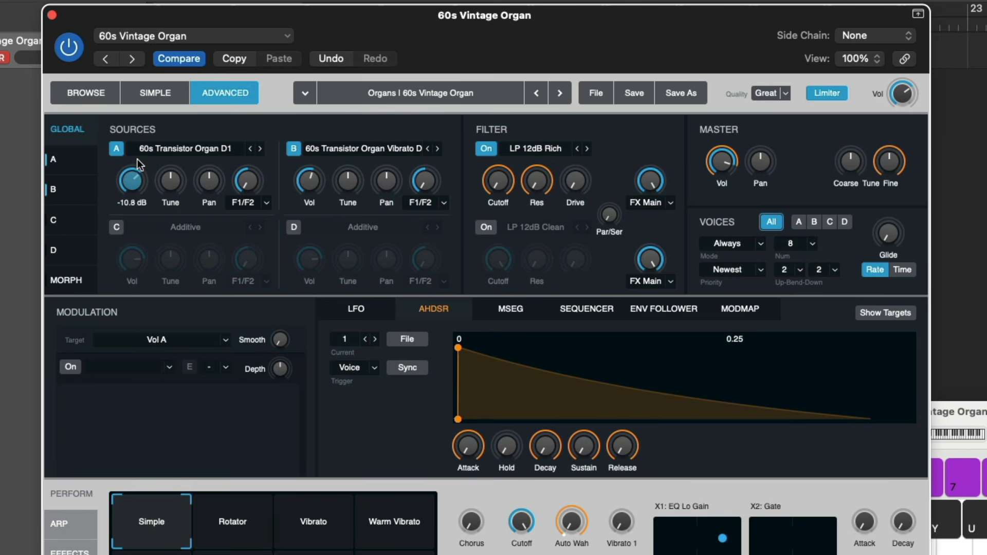
left_click_drag(137, 159, 170, 201)
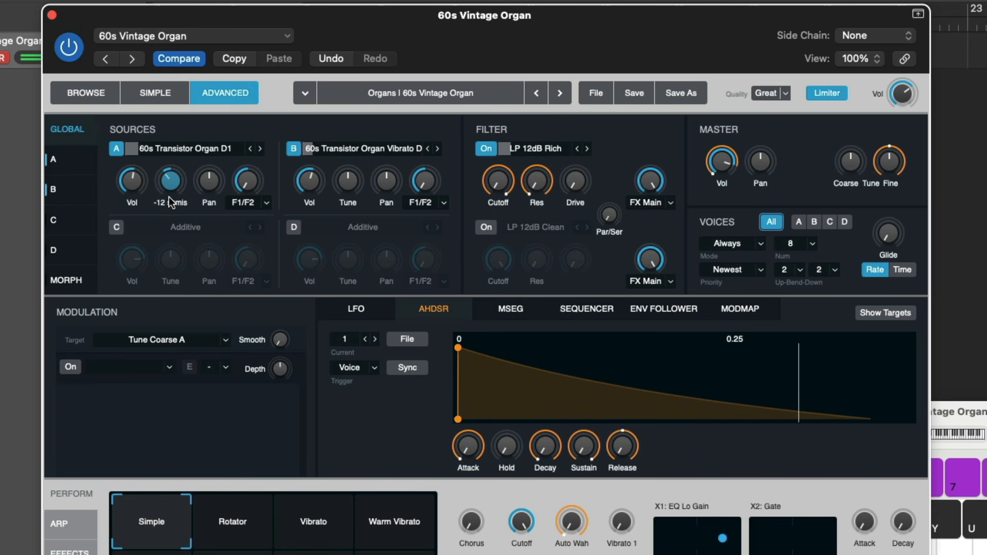
Step: Pan source A to -100% and source B fully right, and reset both pans to the centre
left_click_drag(205, 182, 200, 266)
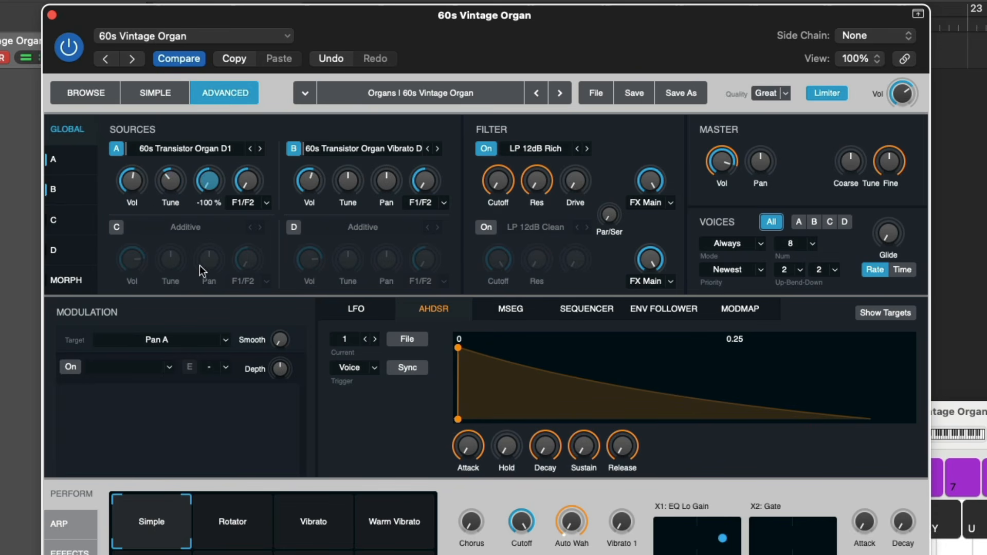
left_click(391, 180)
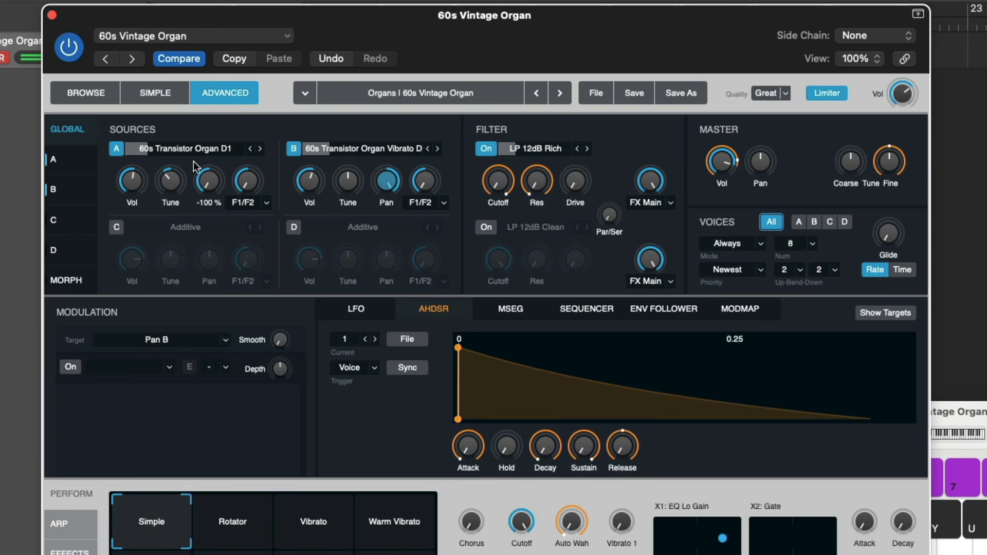
double_click(212, 181)
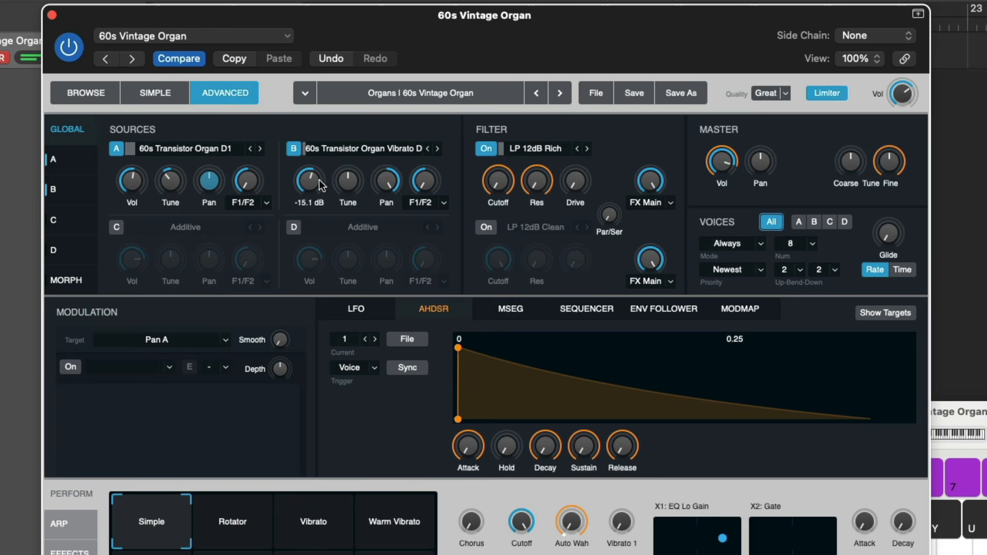
double_click(384, 181)
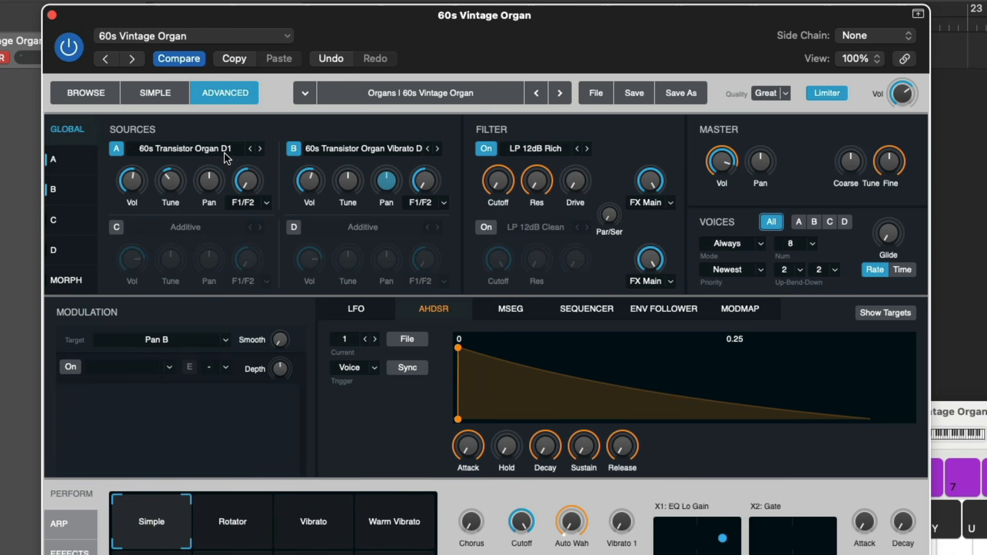
Step: Switch on the second filter, sweep source A's F1/F2 send between the filters, and set the second filter's type to BP 6dB Edgy
left_click(489, 232)
left_click(248, 180)
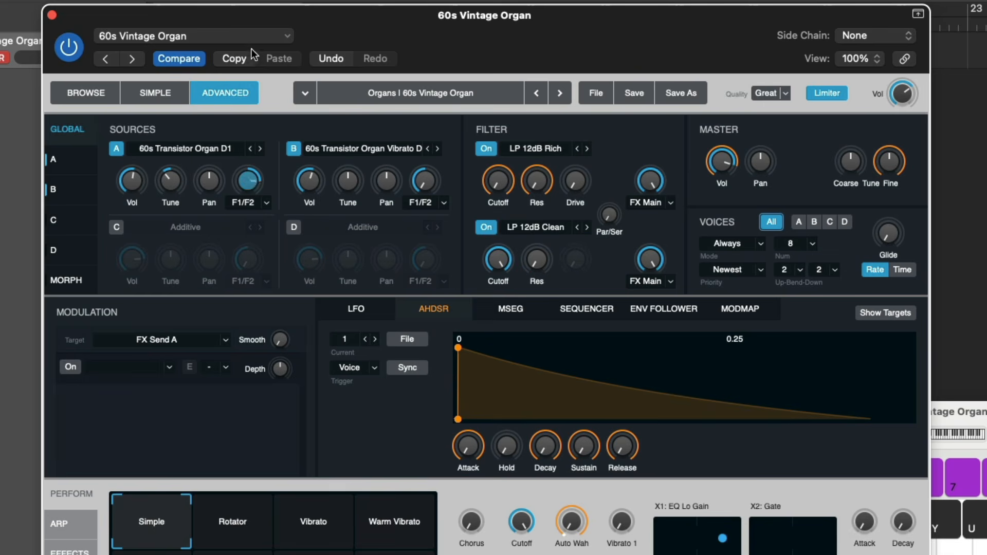
left_click(557, 230)
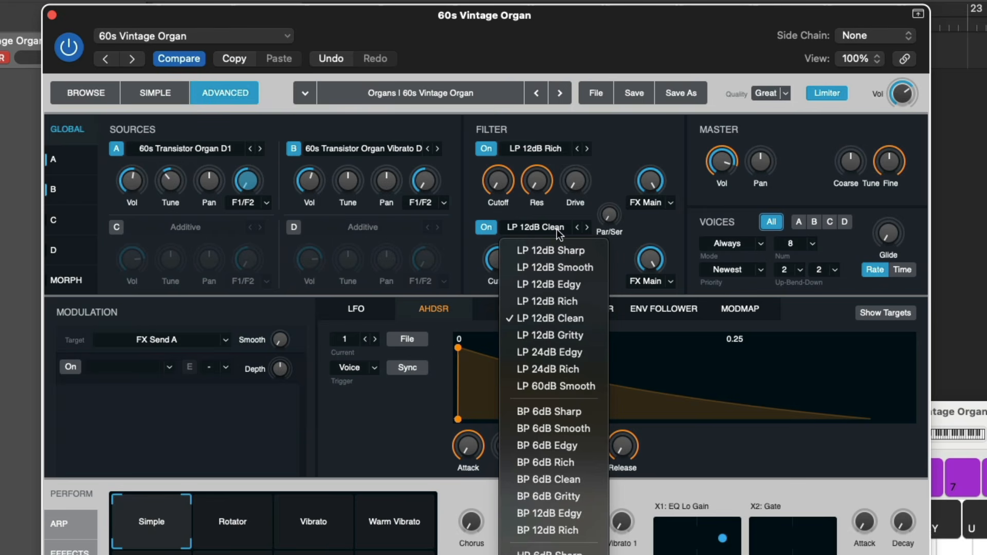
scroll(563, 301, "down", 5)
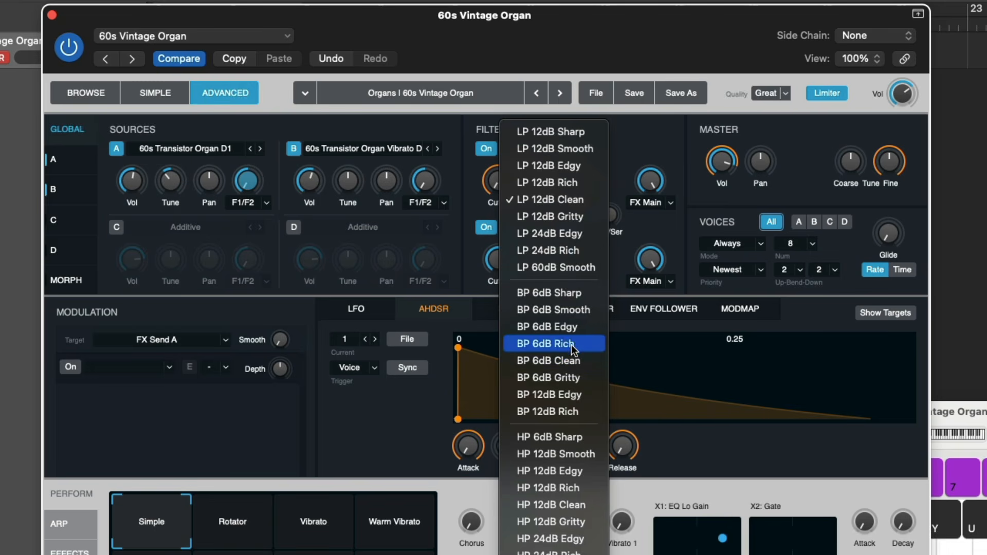
left_click(571, 326)
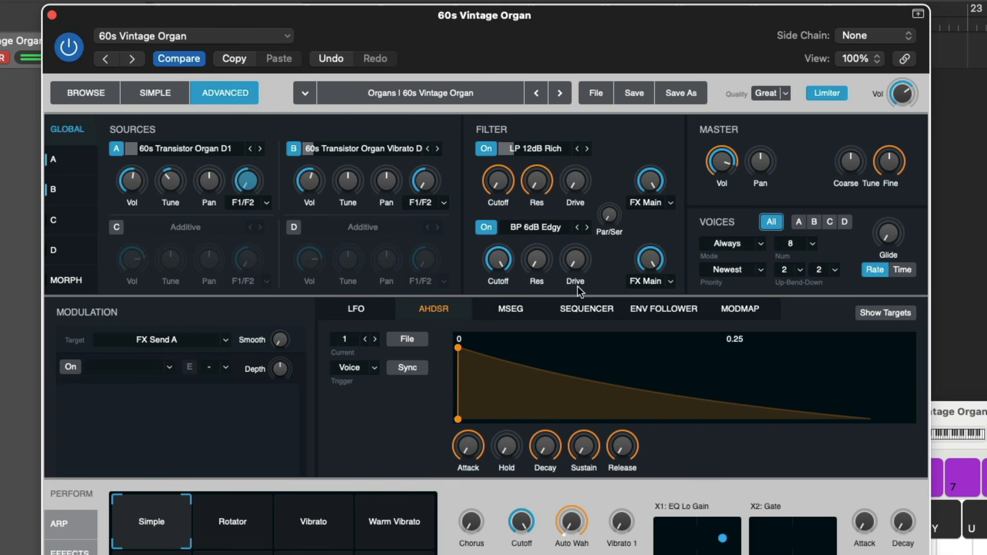
Step: Set the second filter's cutoff to 2745 Hz and raise its resonance, auditioning source A with its F1/F2 send
left_click_drag(502, 252, 496, 284)
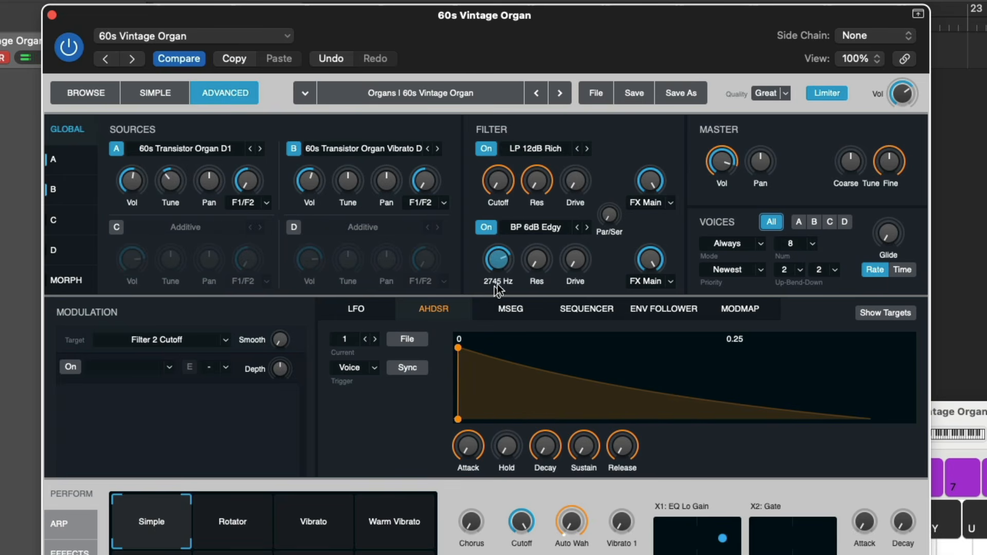
left_click_drag(536, 260, 534, 226)
left_click(252, 183)
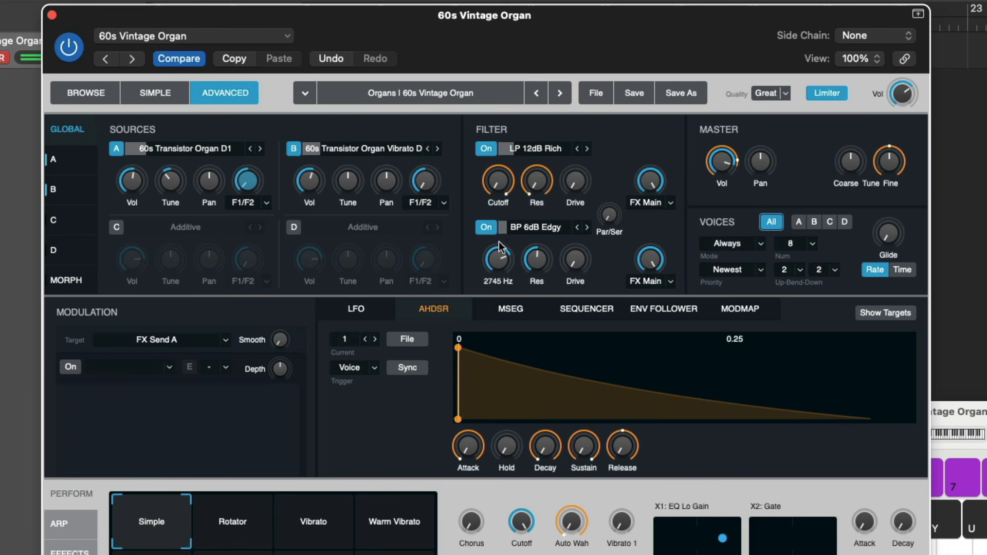
Step: Raise the second filter's drive, sweep source A's F1/F2 send towards that filter, and return both controls to their minimum
left_click_drag(578, 264, 581, 180)
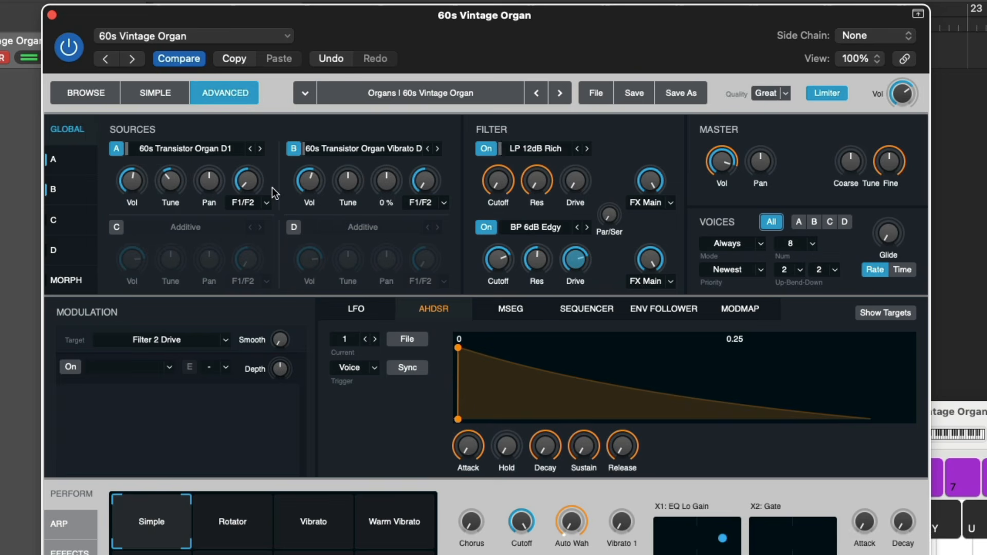
left_click(242, 181)
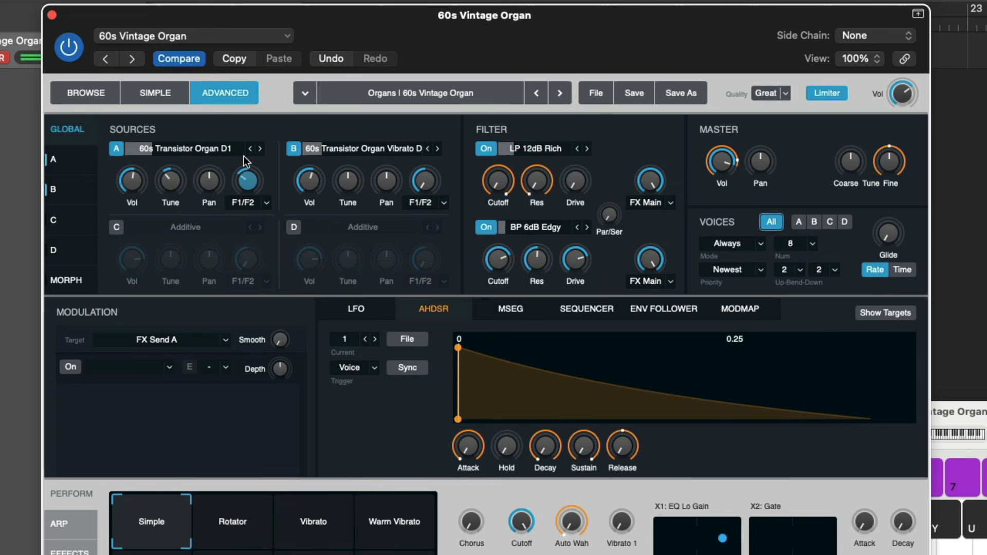
left_click(577, 262)
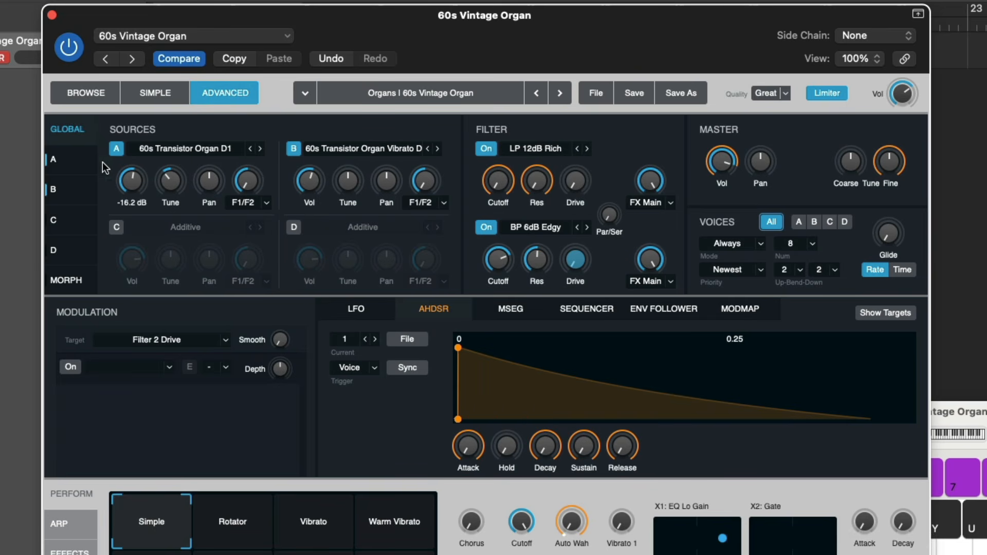
Step: Look through the individual source pages, from the sampled sources A and B to the additive sources
left_click(87, 159)
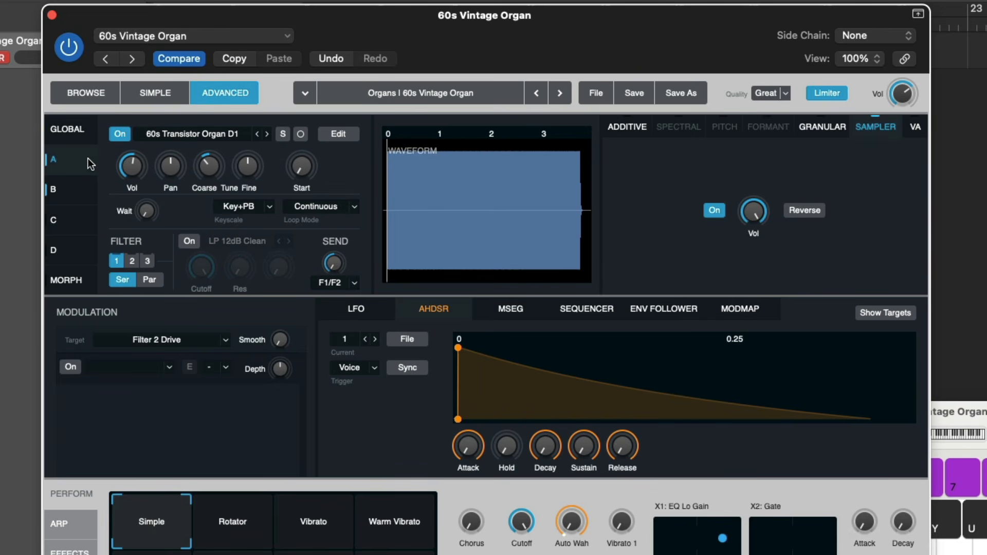
left_click(76, 191)
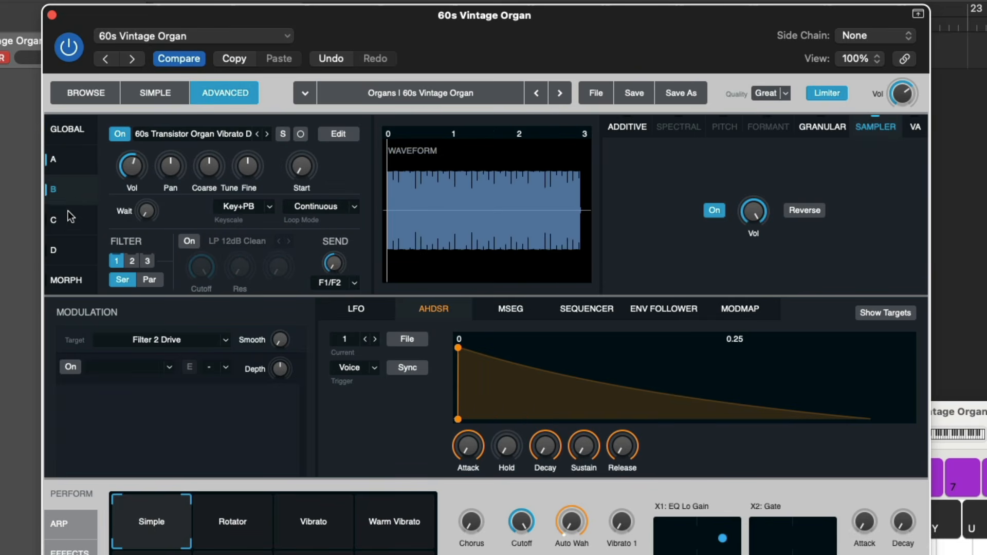
left_click(66, 233)
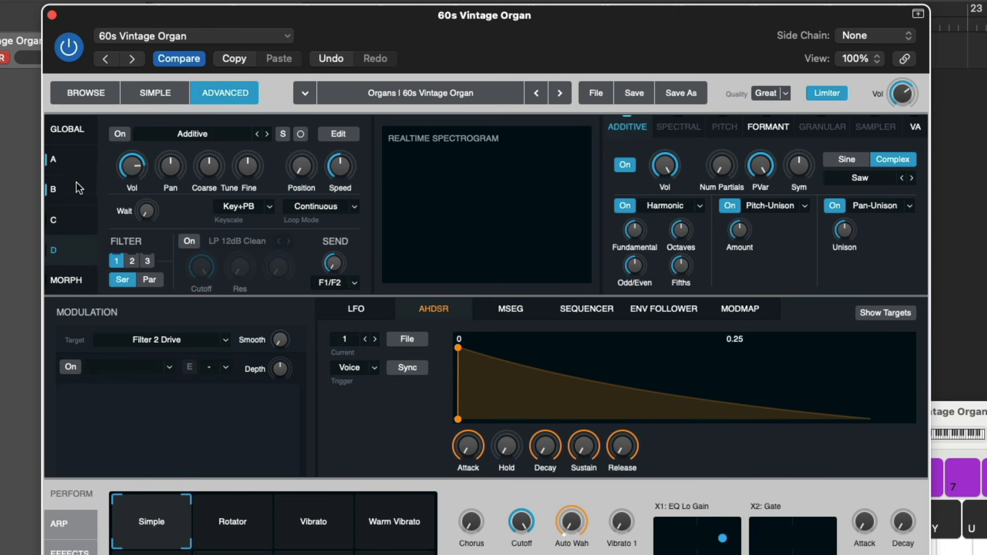
Step: Return to source A's page, move its sample start further into the waveform, and reset it to 0%
left_click(69, 162)
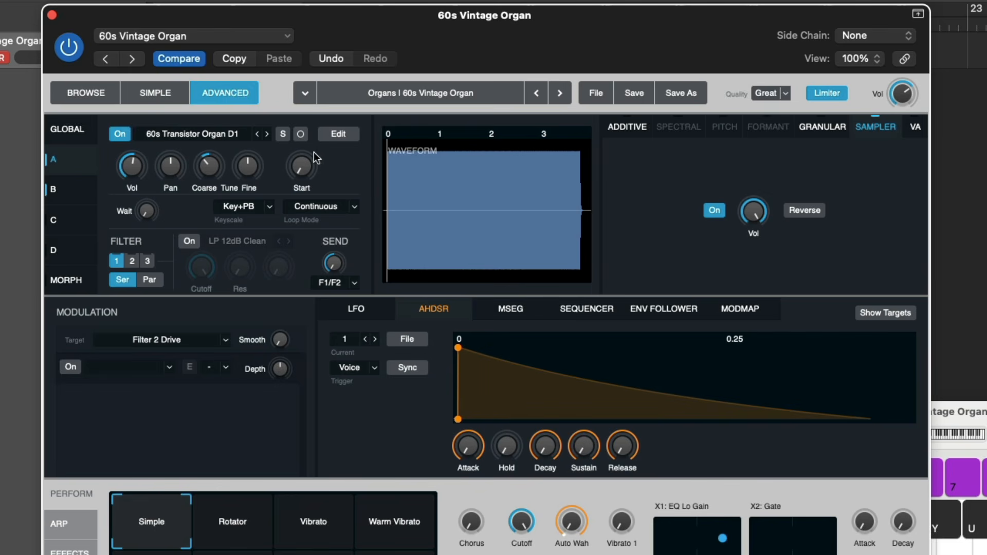
left_click_drag(302, 163, 304, 87)
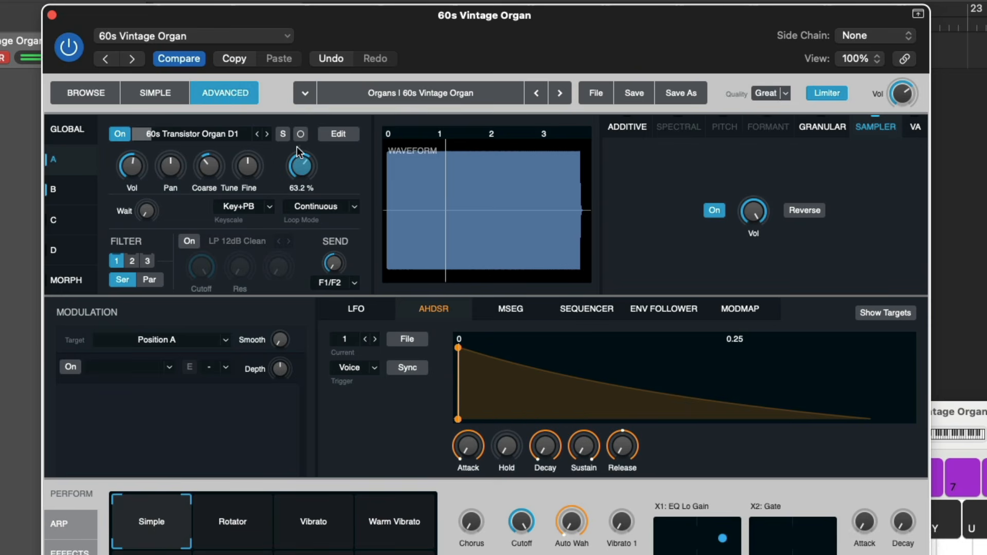
left_click_drag(297, 147, 299, 195)
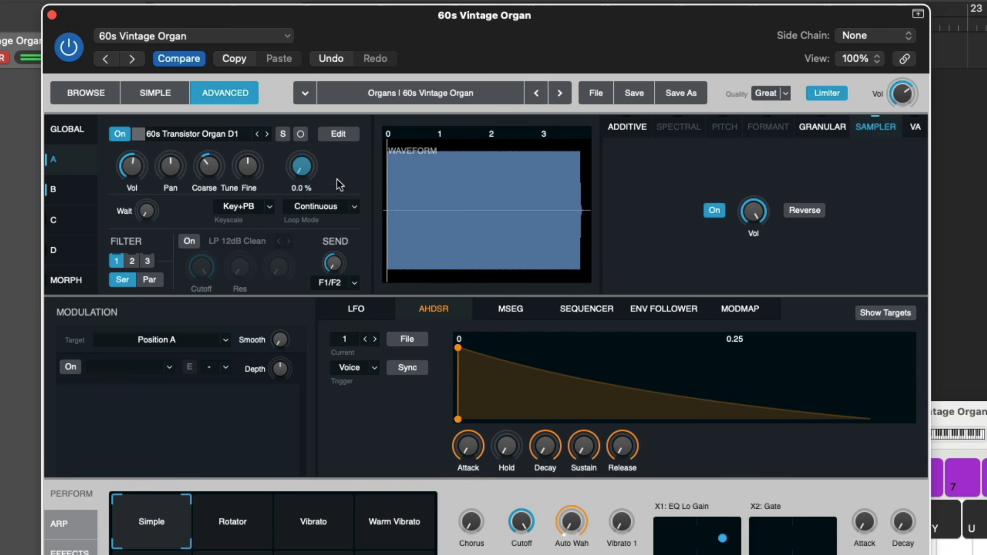
Step: Solo source A and release the solo, and try the Reverse option on its sampler
left_click(284, 135)
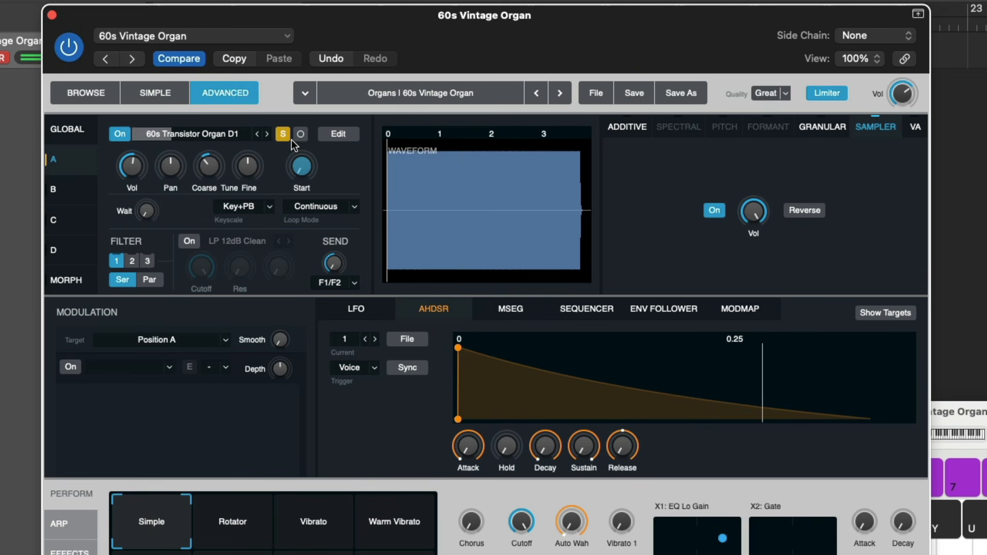
left_click(285, 134)
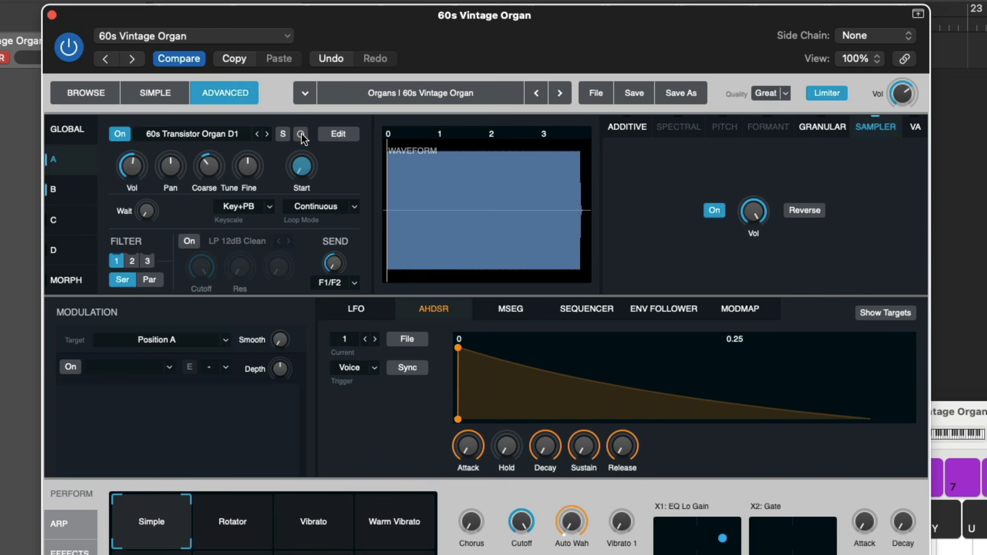
left_click(797, 211)
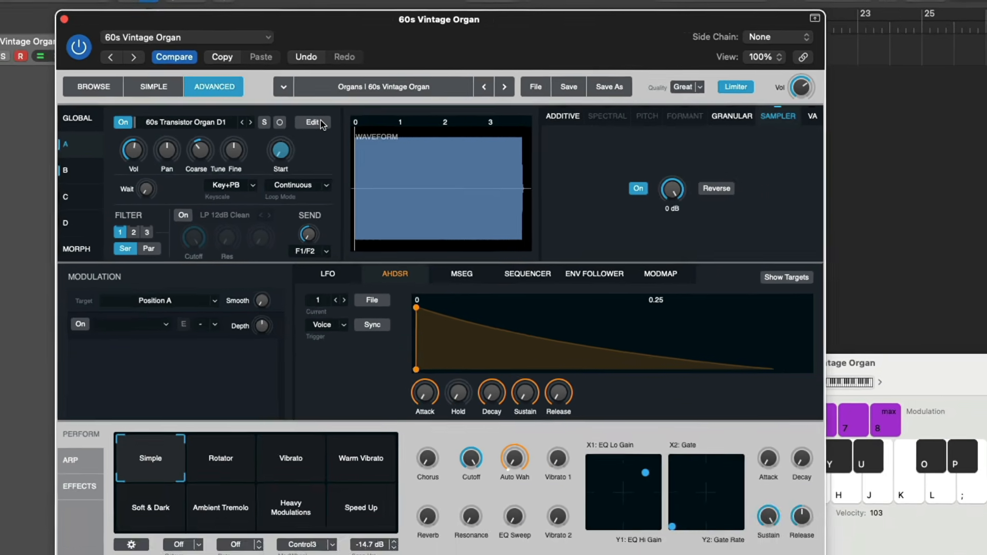
Step: View source A's key zones and sample loop in its source editor, close the editor, and view source C's page
left_click(348, 132)
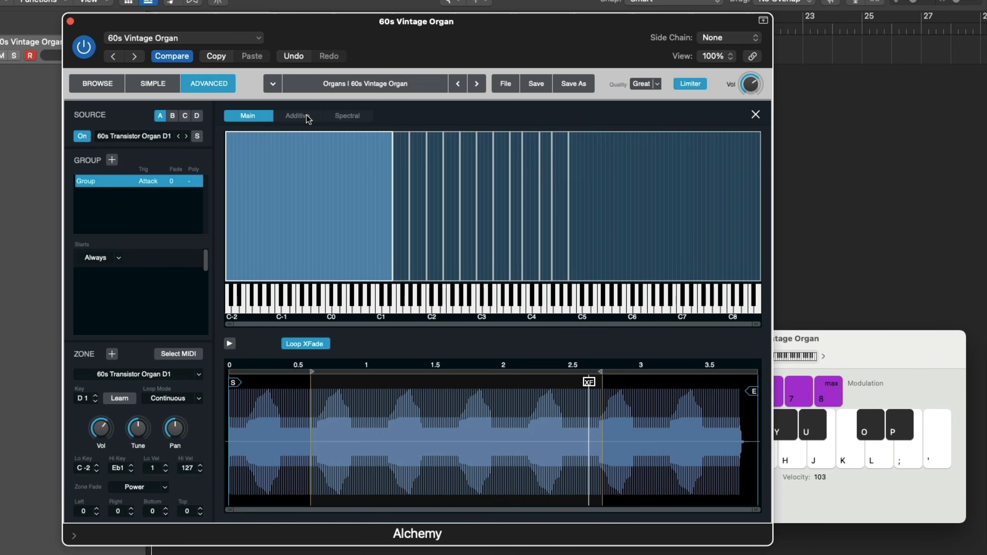
left_click(754, 115)
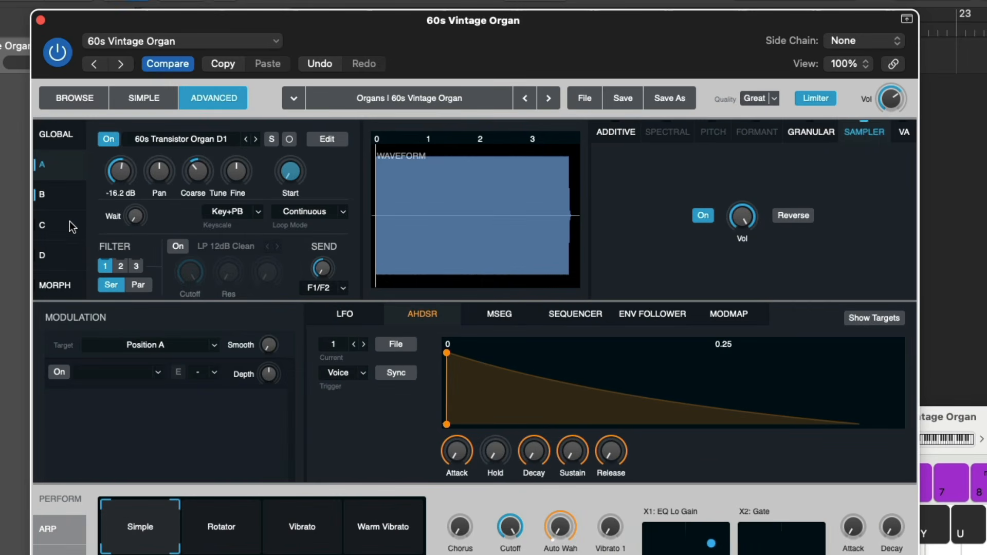
left_click(66, 225)
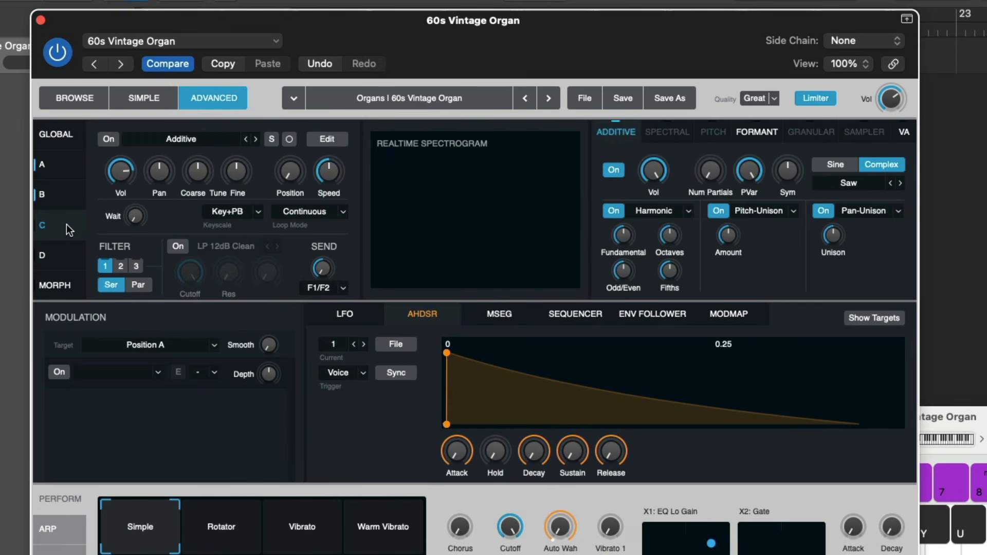
Step: On the Global page, switch on source C with the basic Sine VA waveform and set its tuning to 0 semitones
left_click(64, 137)
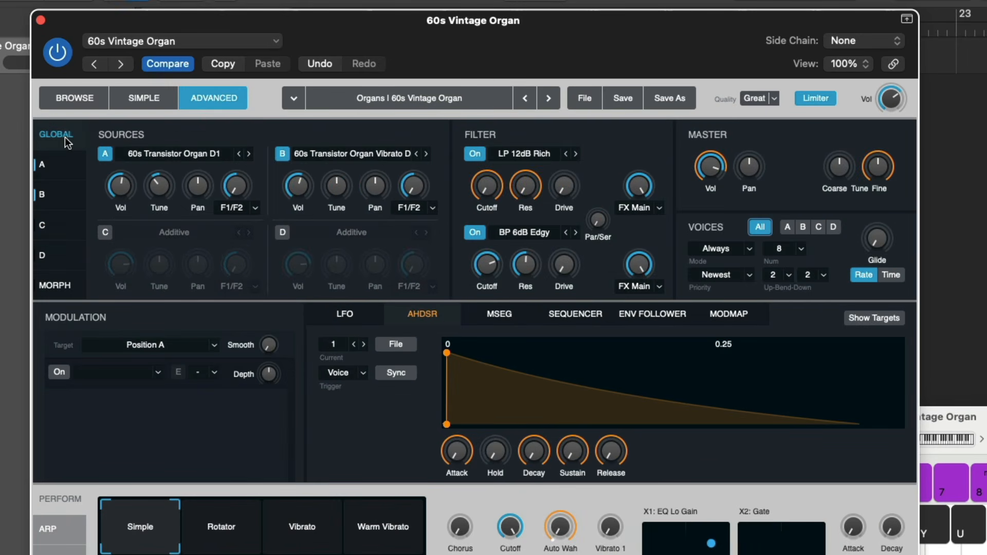
left_click(104, 232)
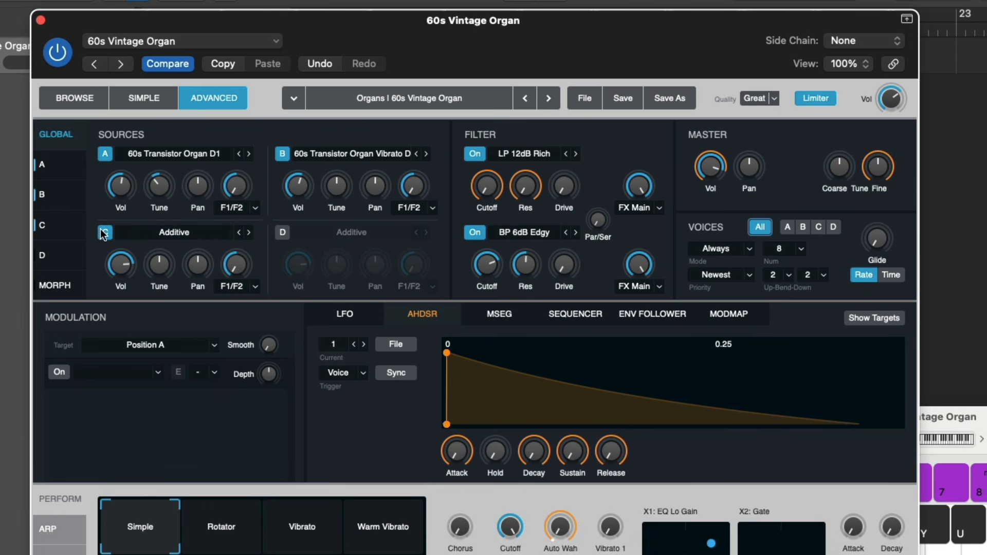
left_click(212, 233)
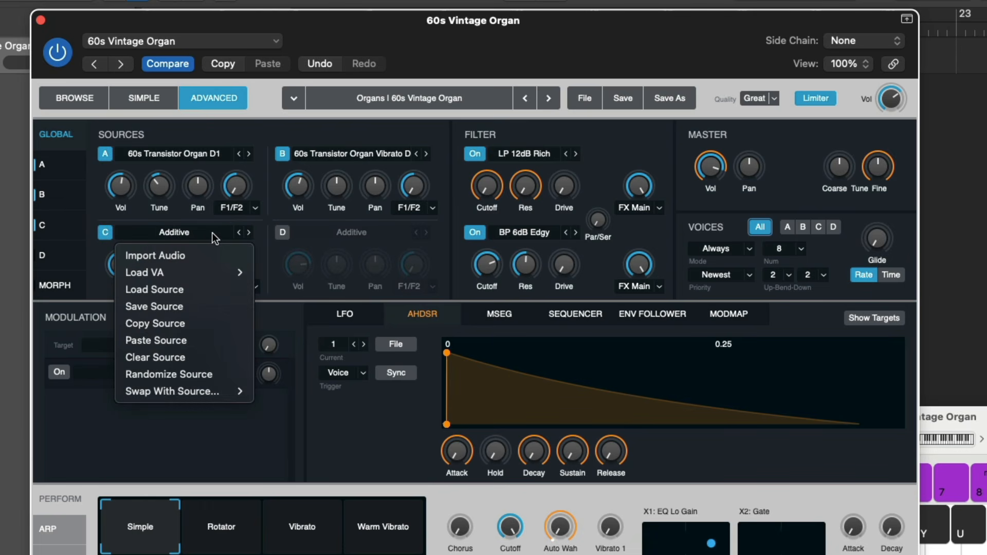
mouse_move(200, 273)
mouse_move(264, 274)
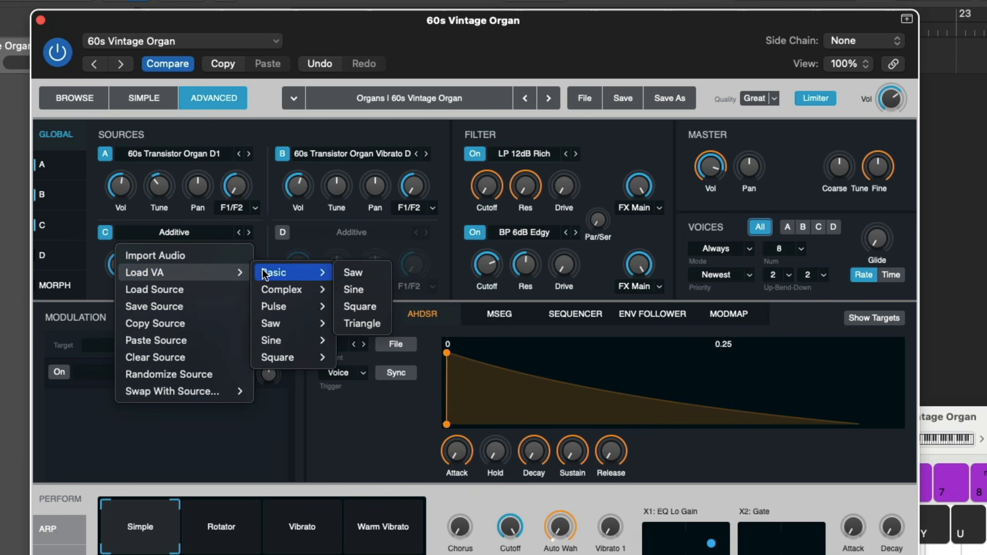
left_click(354, 286)
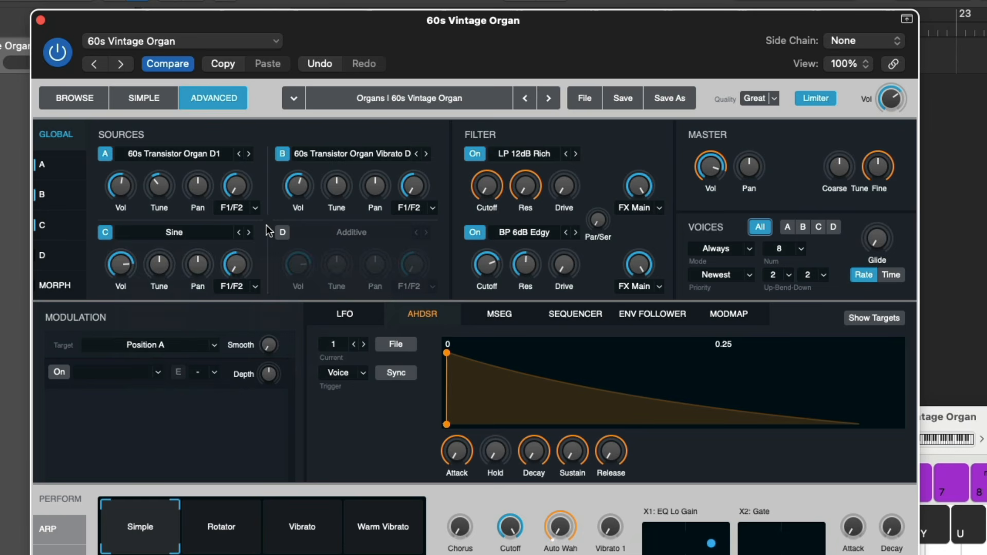
key("a")
mouse_move(159, 265)
left_mouse_down()
mouse_move(171, 261)
mouse_move(165, 227)
mouse_move(156, 282)
left_mouse_up()
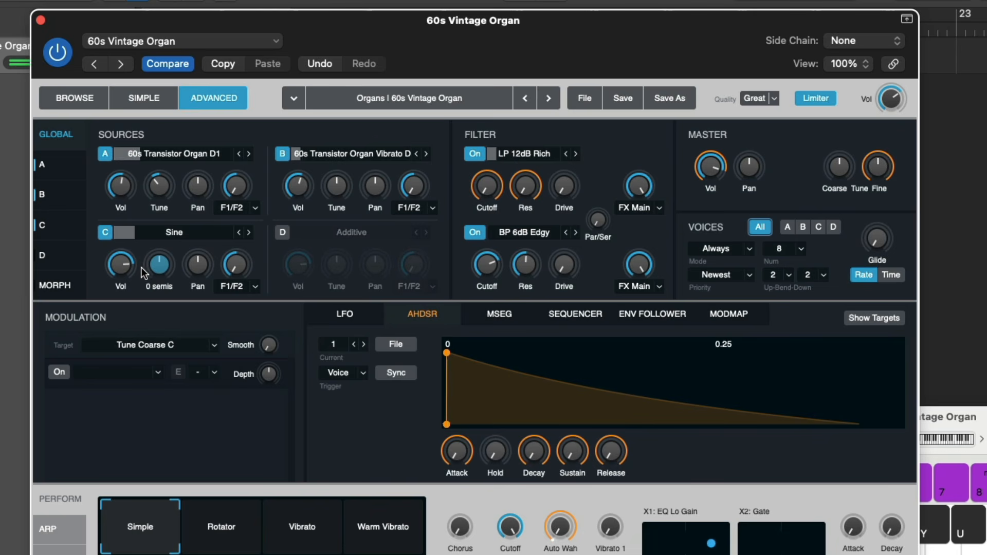
Step: Switch on source D and load the 12-8 Jazzy Drumset 01 loop into it from the loop browser
left_click(282, 232)
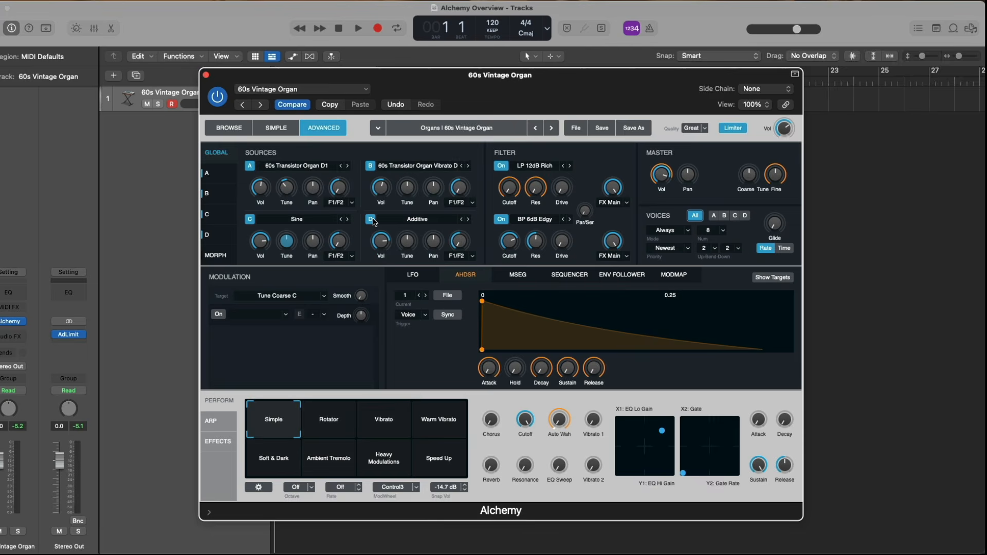
left_click_drag(642, 83, 543, 82)
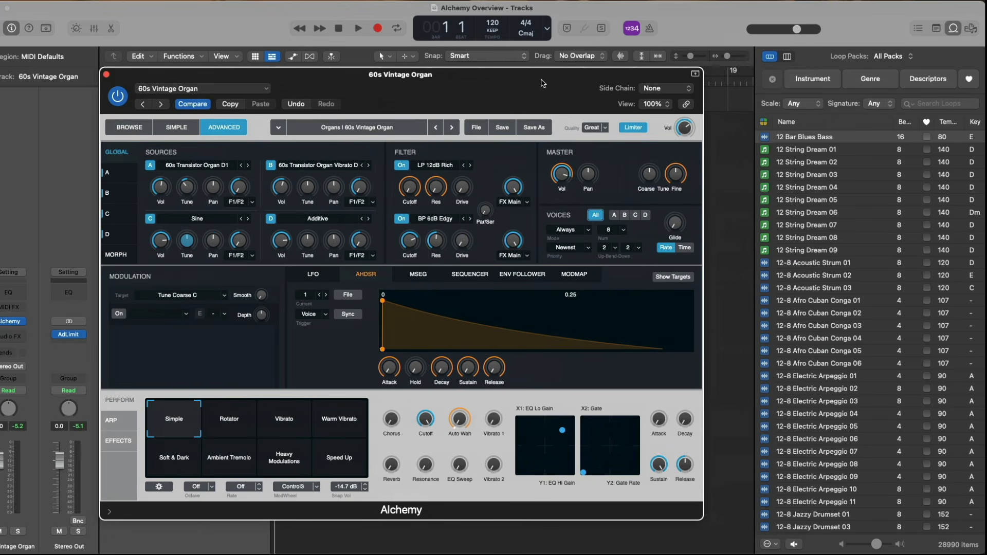
scroll(841, 426, "down", 4)
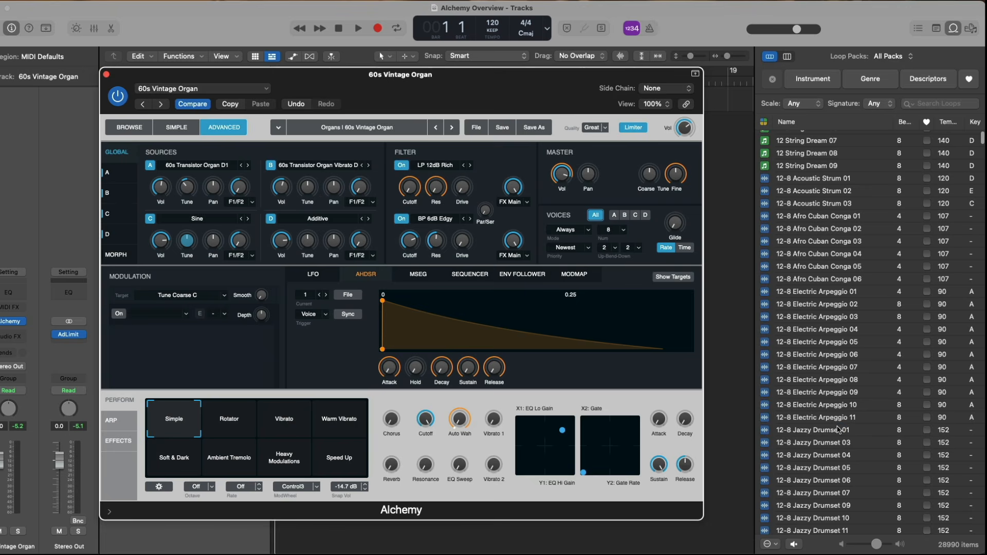
left_click(838, 430)
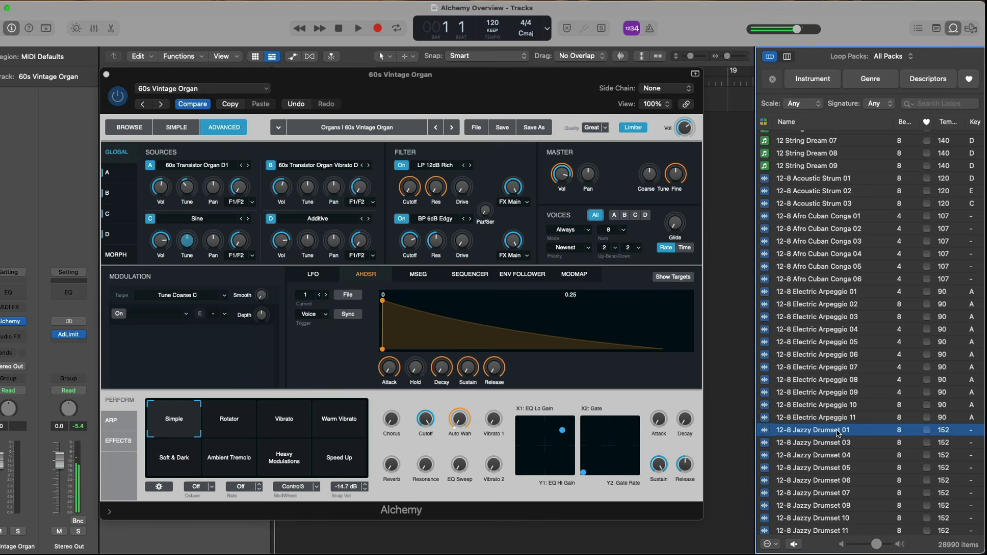
left_click_drag(838, 432, 374, 270)
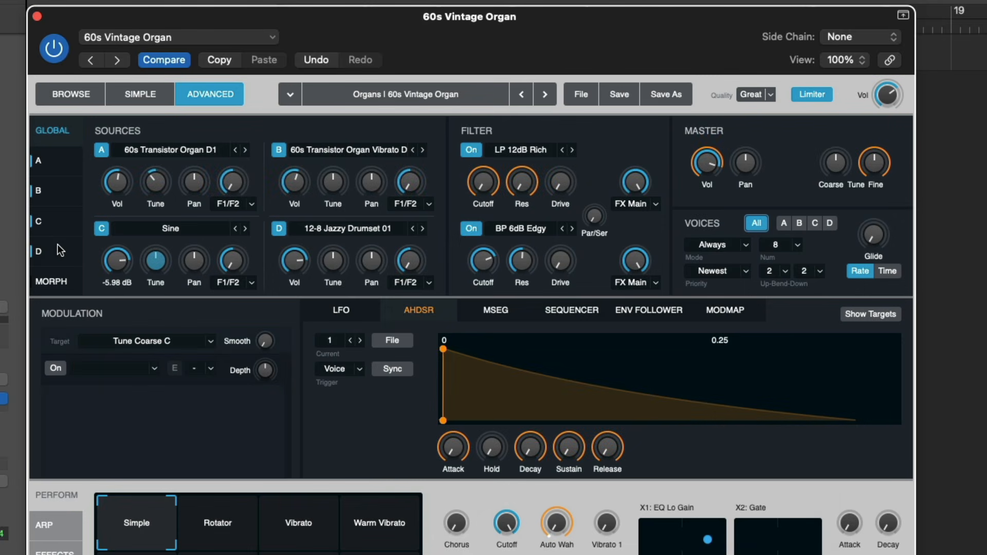
Step: On the Morph page, play a note and sweep the XFade XY point among the four sources, returning it near the centre
left_click(54, 281)
key("super+k")
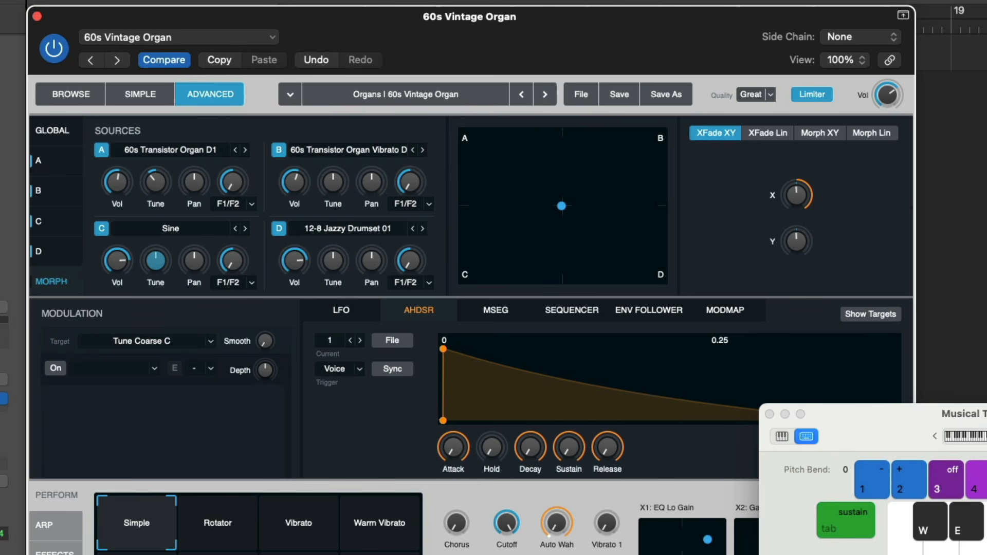
key("a")
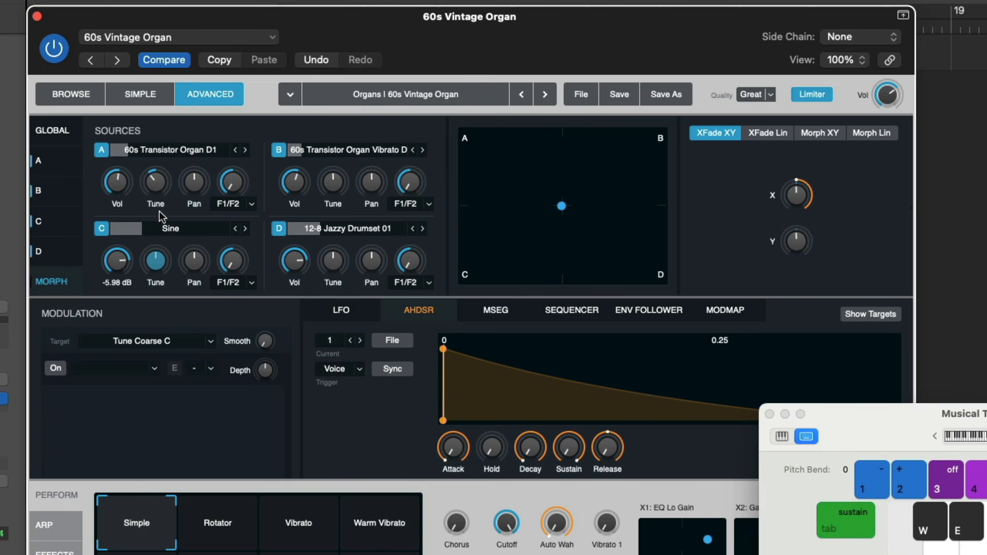
mouse_move(561, 205)
left_mouse_down()
mouse_move(459, 132)
mouse_move(657, 104)
mouse_move(663, 288)
mouse_move(463, 282)
mouse_move(562, 206)
left_mouse_up()
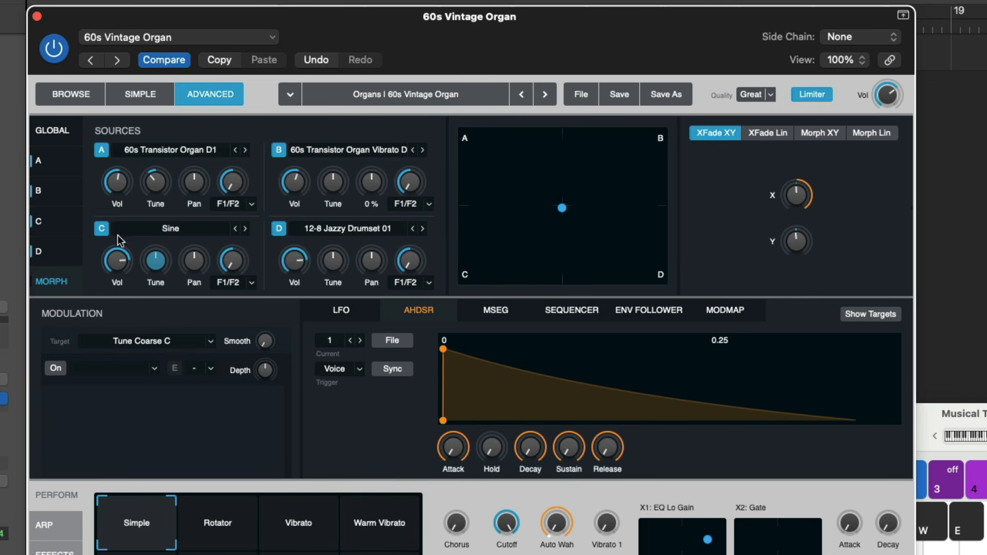
Step: Open source D's page, set its keyscale to Off and play a note to hear the loop
left_click(66, 254)
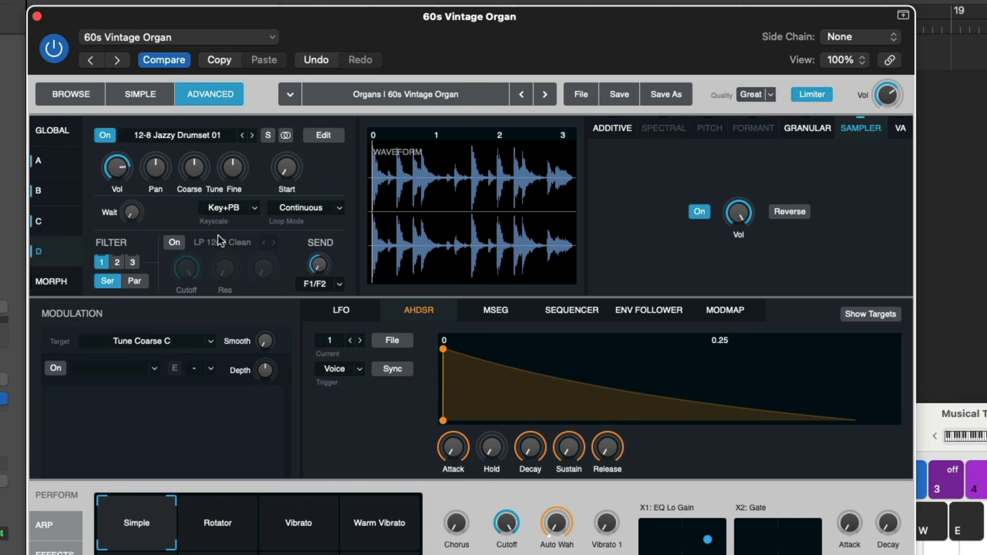
left_click(254, 208)
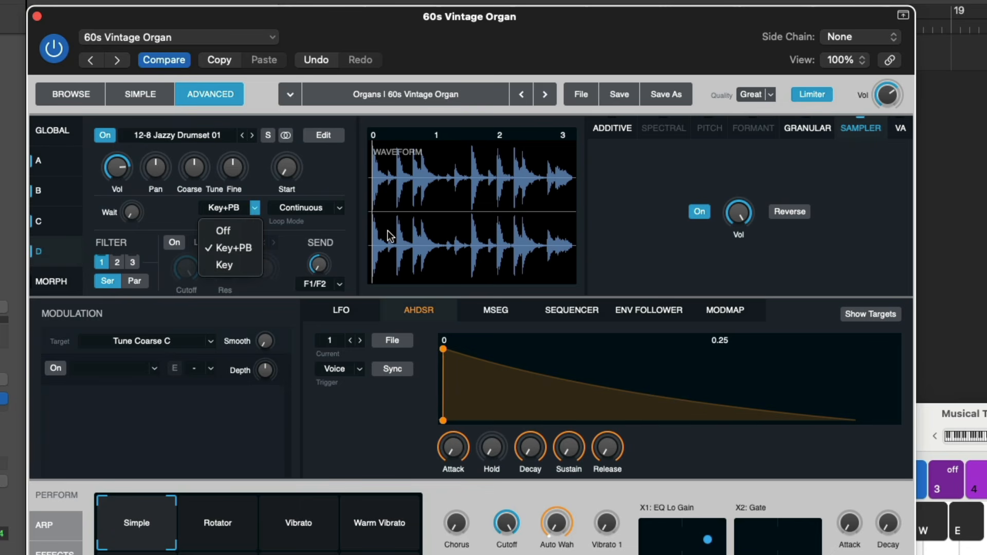
left_click(248, 227)
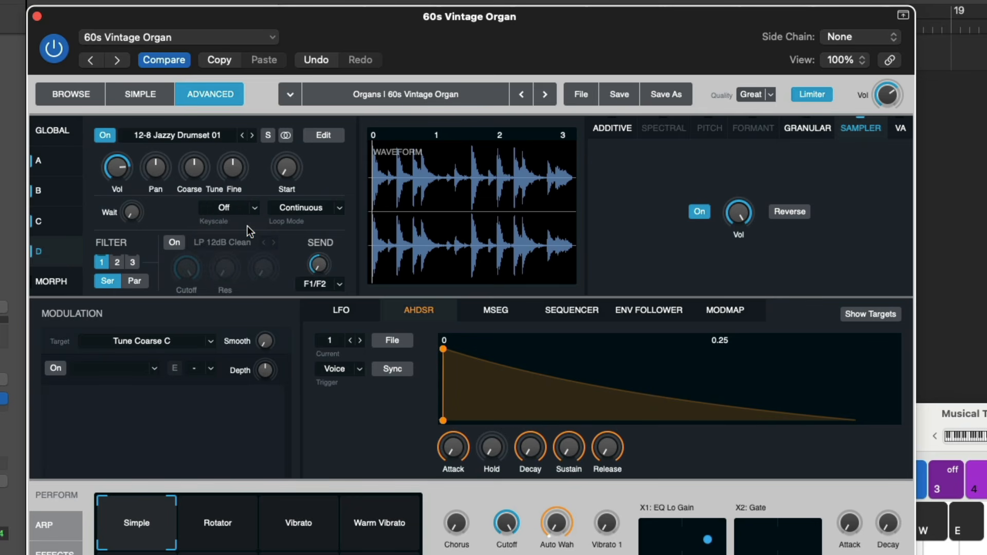
key("d")
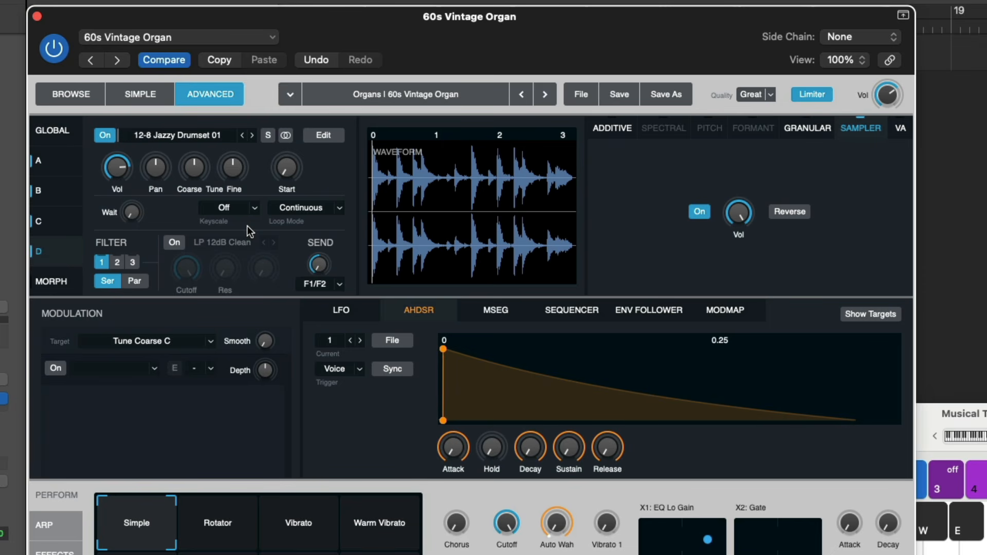
Step: In source D's editor, move the sample's end marker to about 0.4 s, just before the second hit, and play a note
left_click(320, 134)
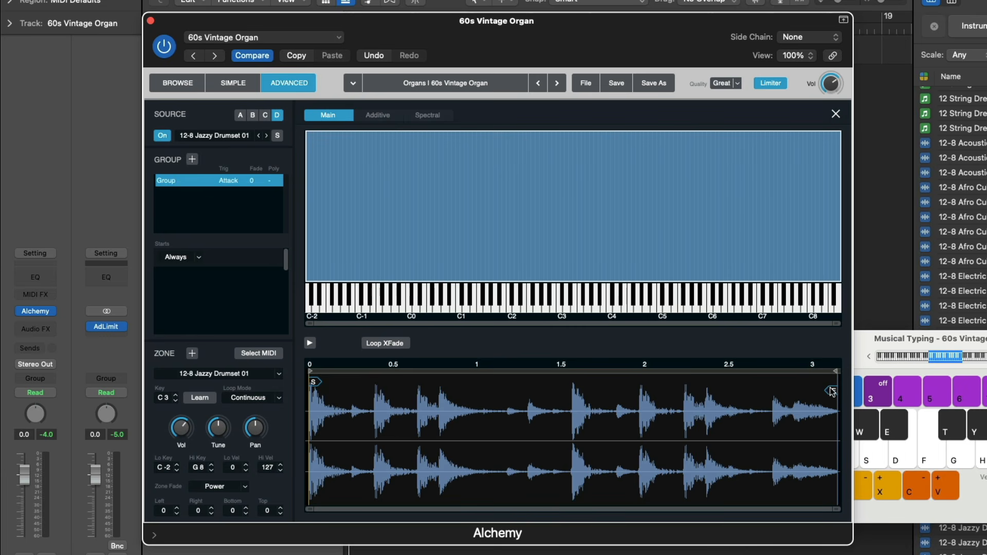
left_click_drag(833, 392, 369, 386)
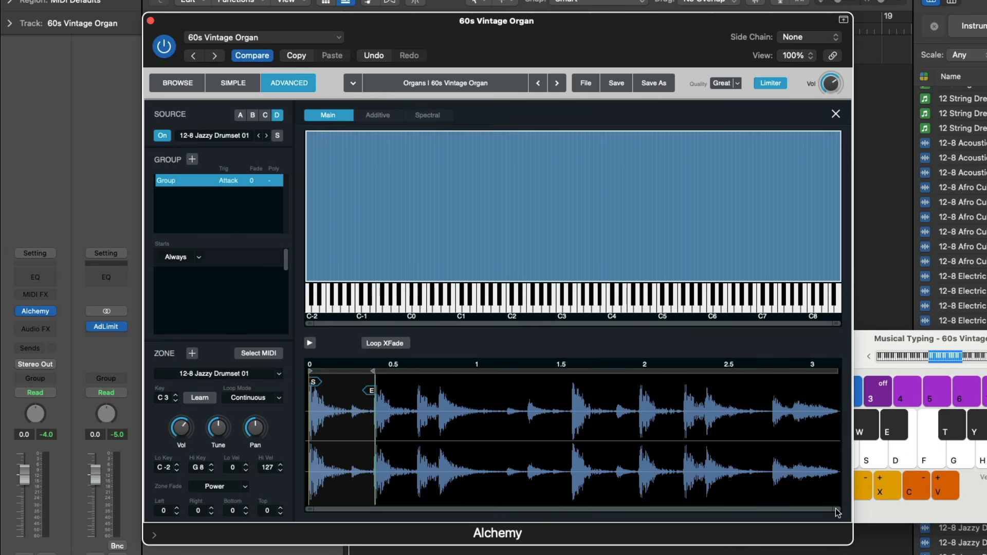
left_click_drag(835, 509, 686, 515)
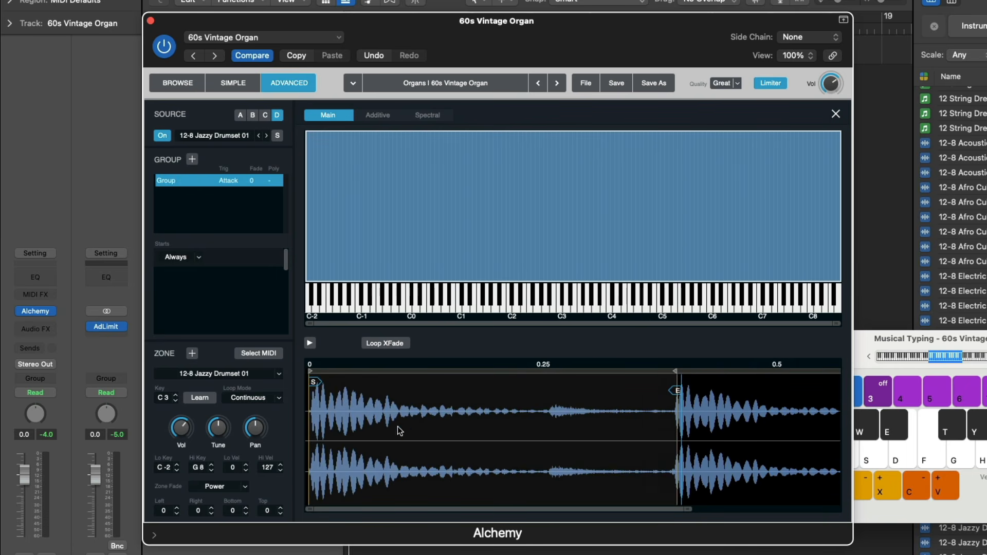
key("f")
Step: Raise the key zone's low limit to Ab3, then stretch the zone back over the whole keyboard
left_click_drag(306, 198, 592, 194)
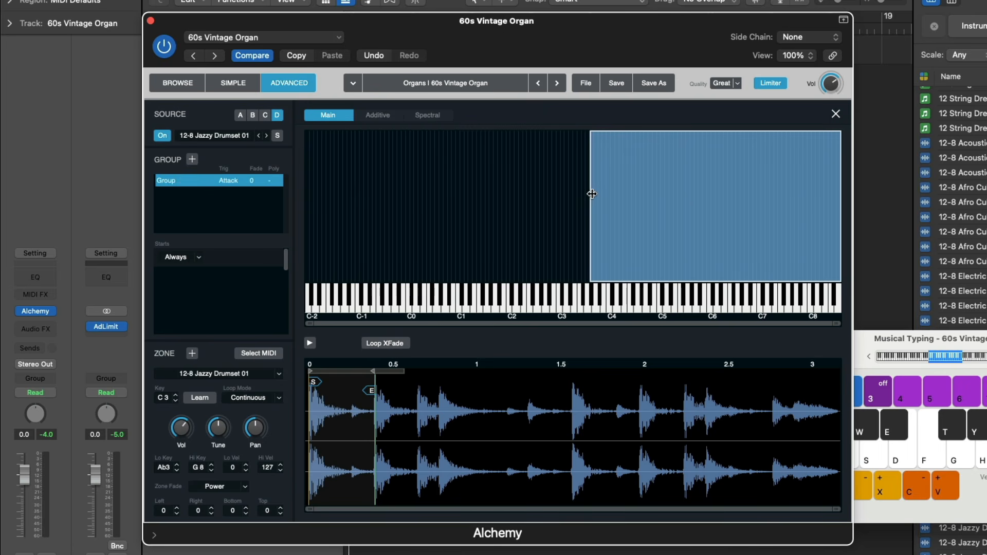
mouse_move(842, 198)
left_mouse_down()
mouse_move(649, 185)
mouse_move(845, 185)
left_mouse_up()
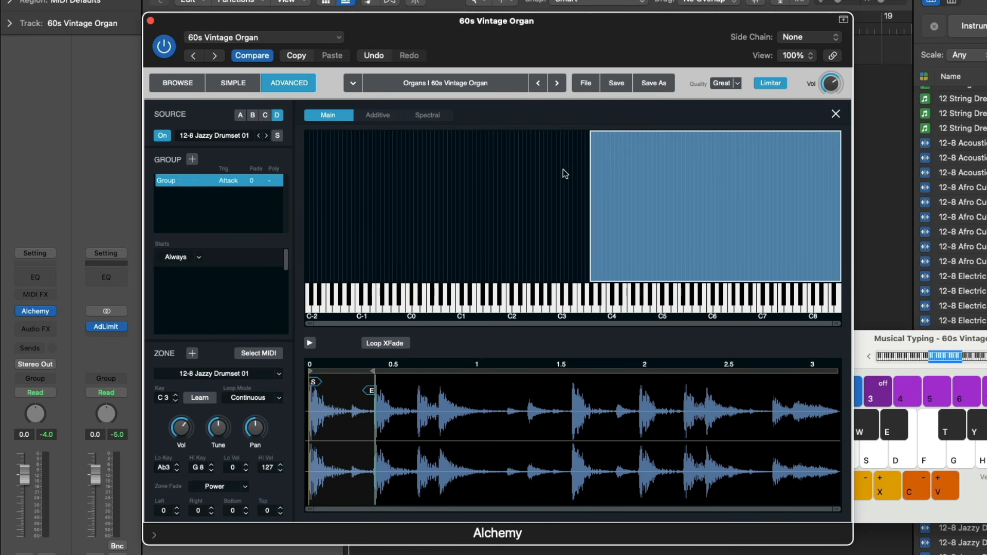
left_click_drag(590, 168, 297, 162)
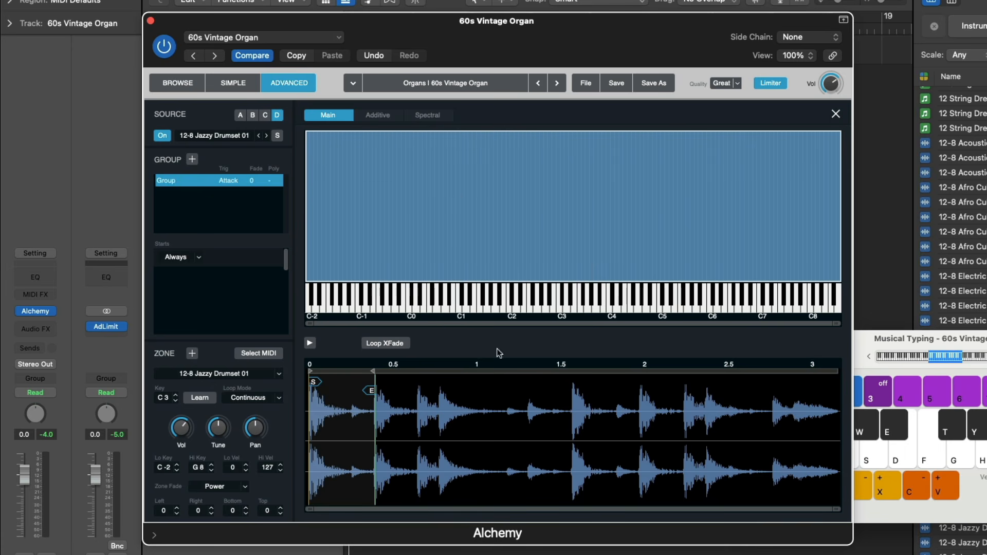
Step: Undo the edits to source D's key zone, sample end and keyscale
left_click(377, 56)
left_click(377, 56)
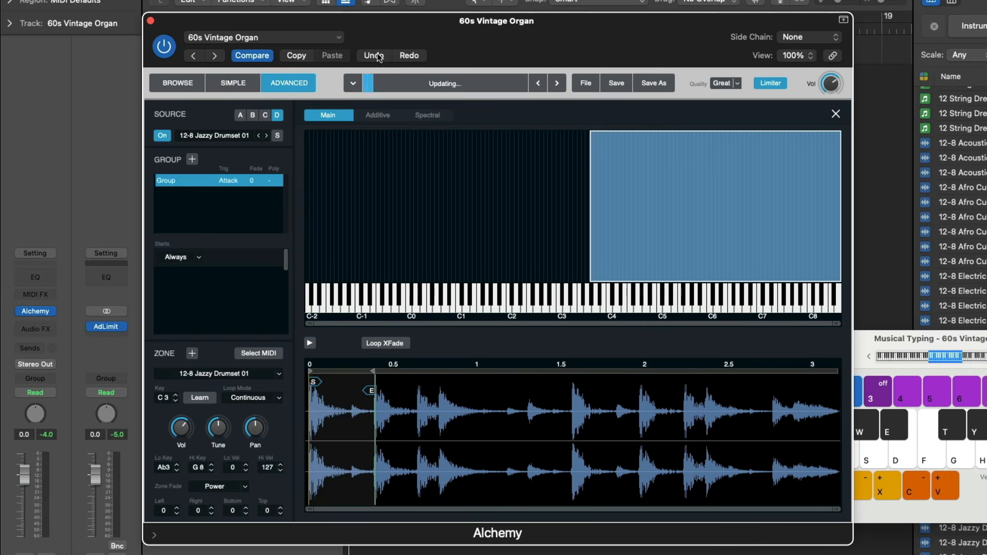
left_click(376, 56)
left_click(377, 56)
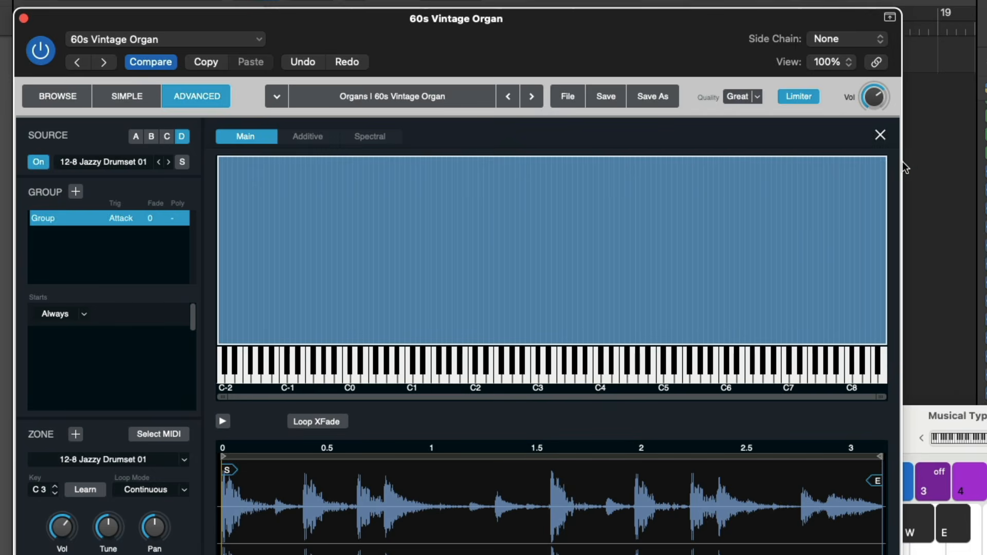
Step: Close the source editor and set source D's keyscale to Off
left_click(880, 135)
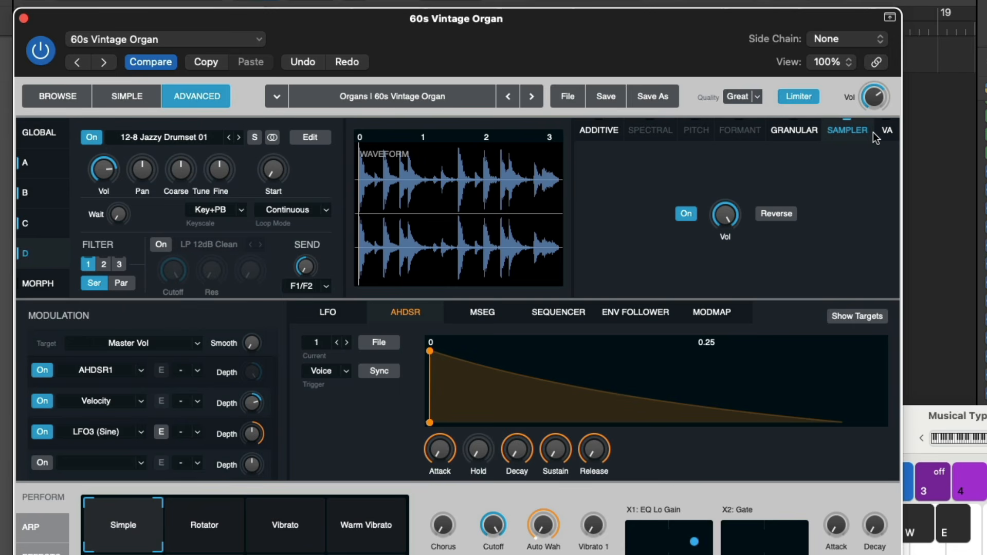
left_click(234, 210)
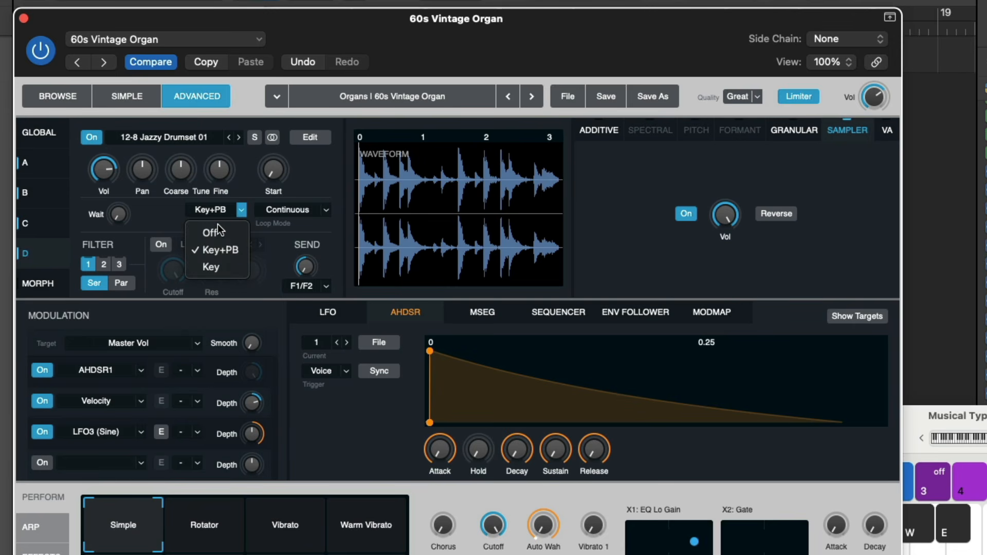
left_click(218, 224)
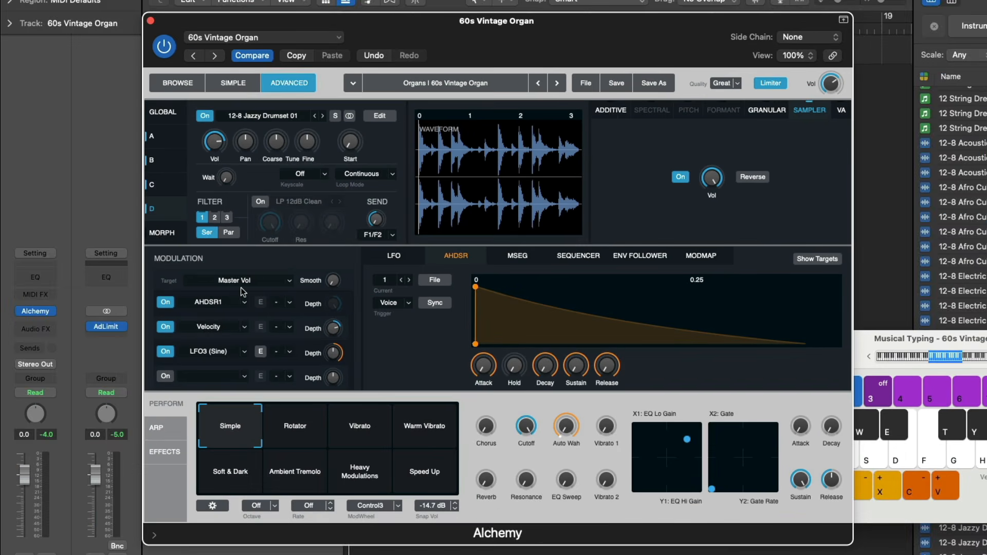
Step: Set the arpeggiator mode to Down for all sources, play notes on the Global page, and switch the mode off again
left_click(166, 424)
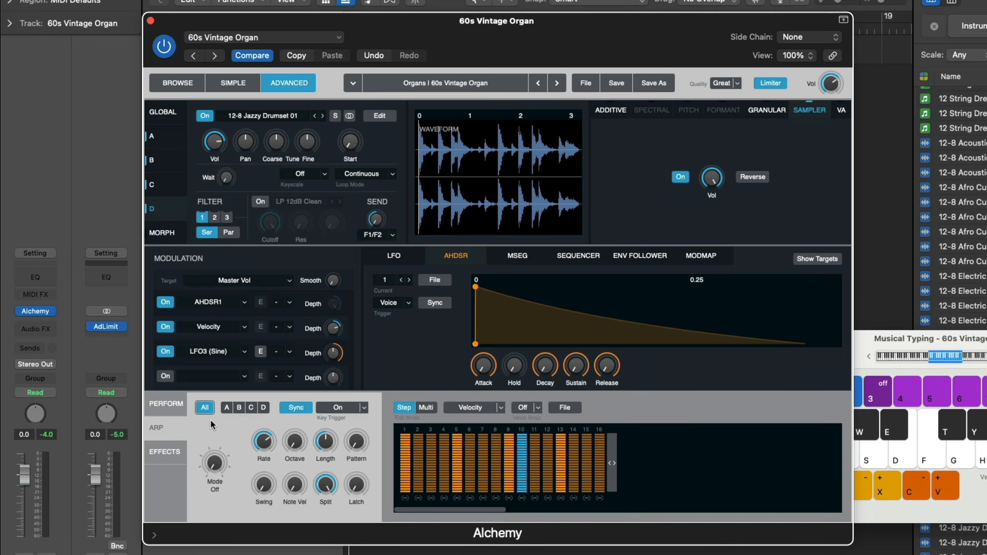
left_click_drag(212, 462, 215, 420)
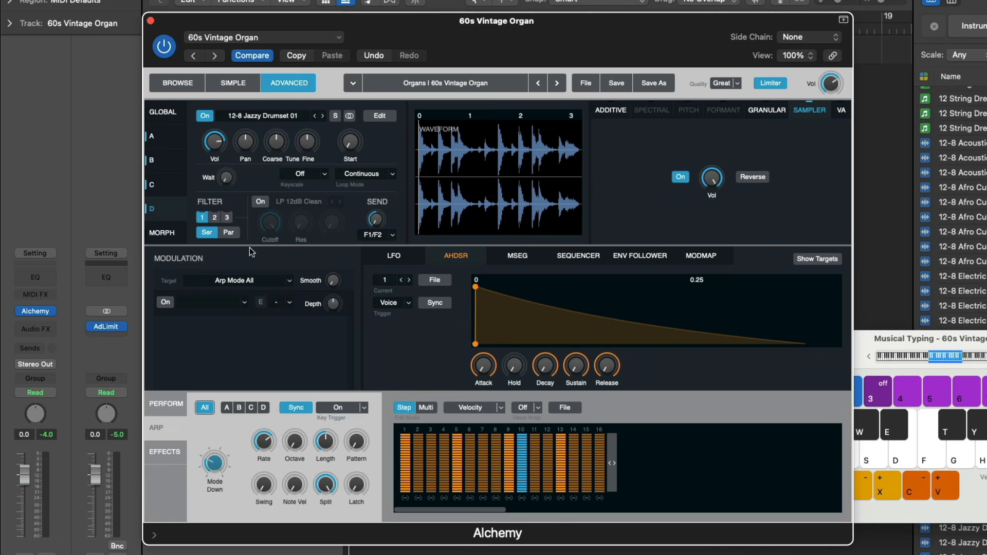
left_click(172, 114)
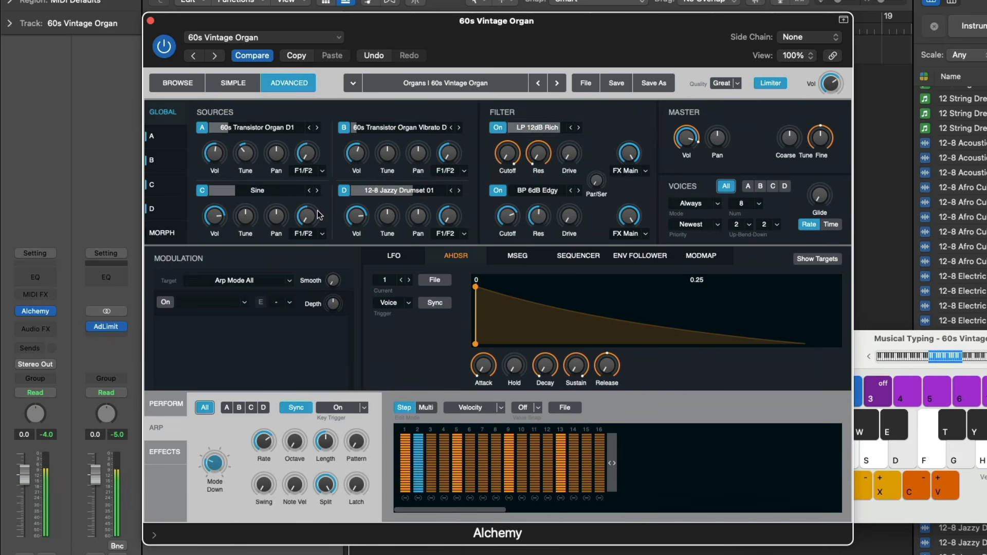
key("d")
key("g")
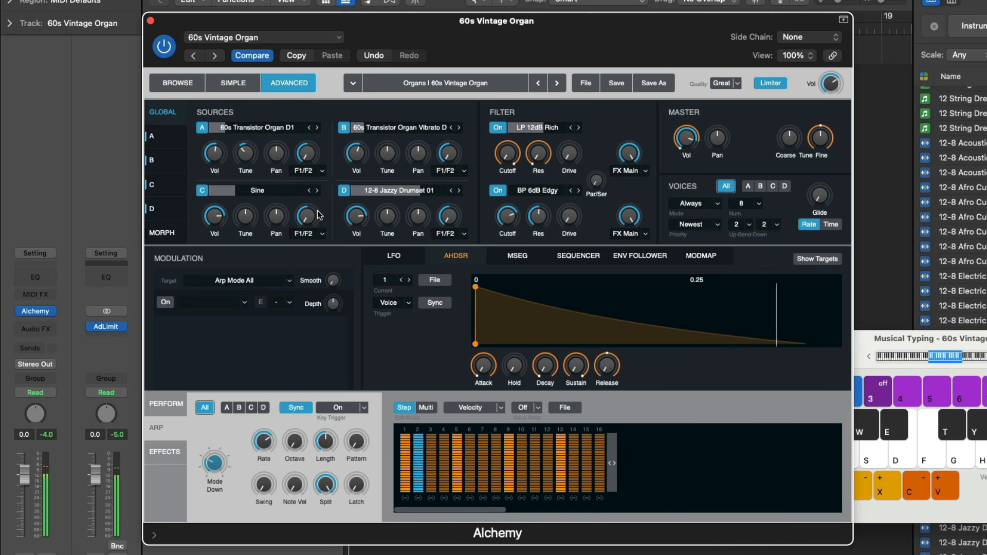
left_click_drag(214, 463, 214, 469)
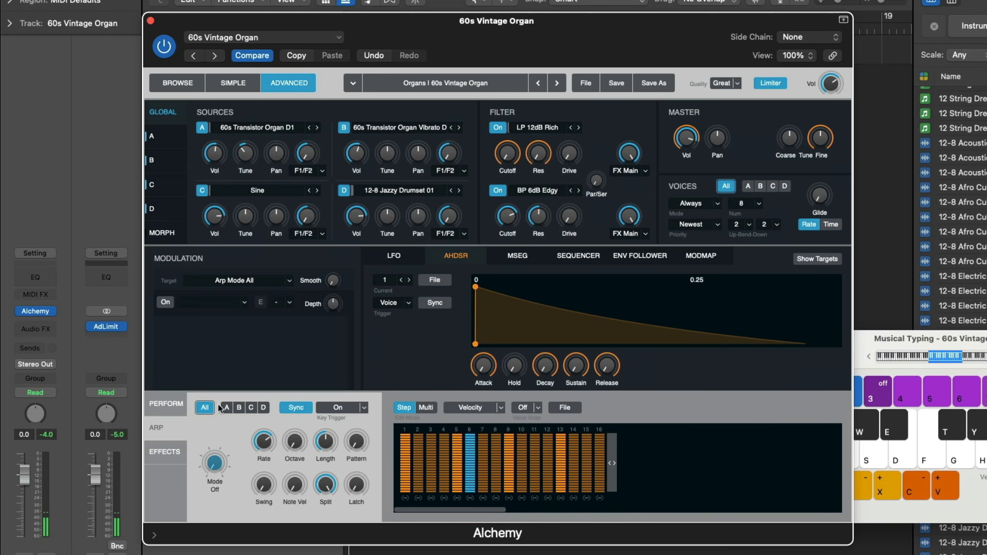
Step: Apply the arpeggiator to source D only with its mode set to Down, and play notes to hear it
left_click(264, 408)
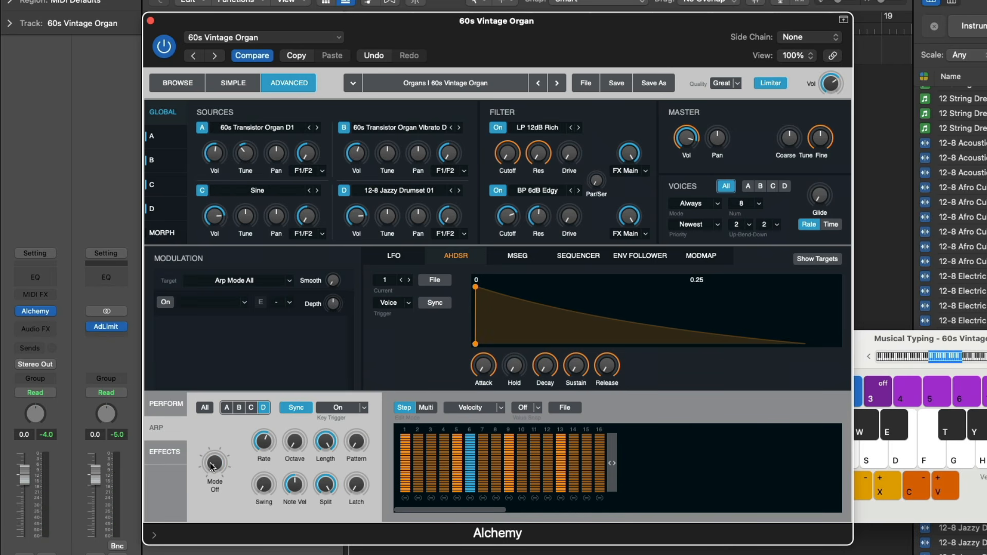
left_click_drag(214, 463, 212, 423)
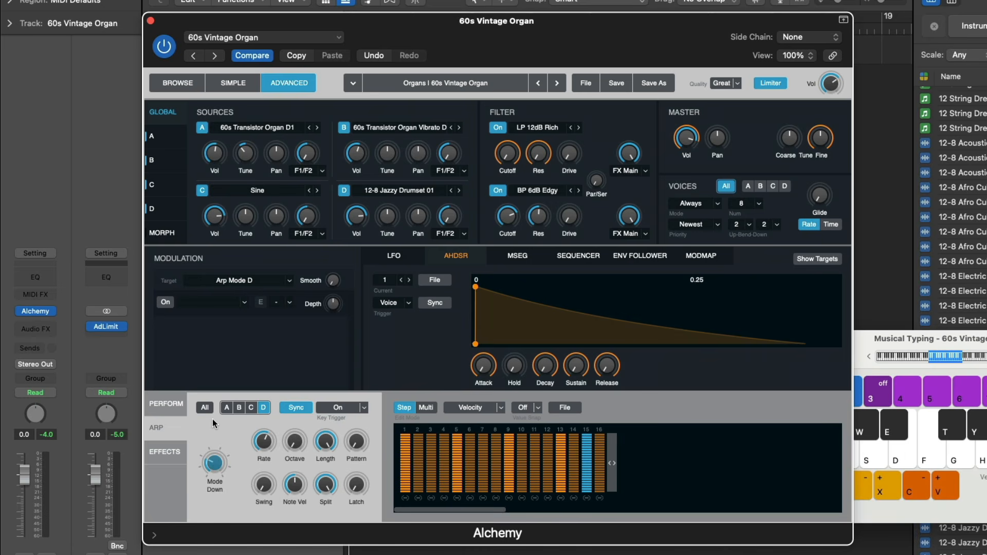
key("d")
key("g")
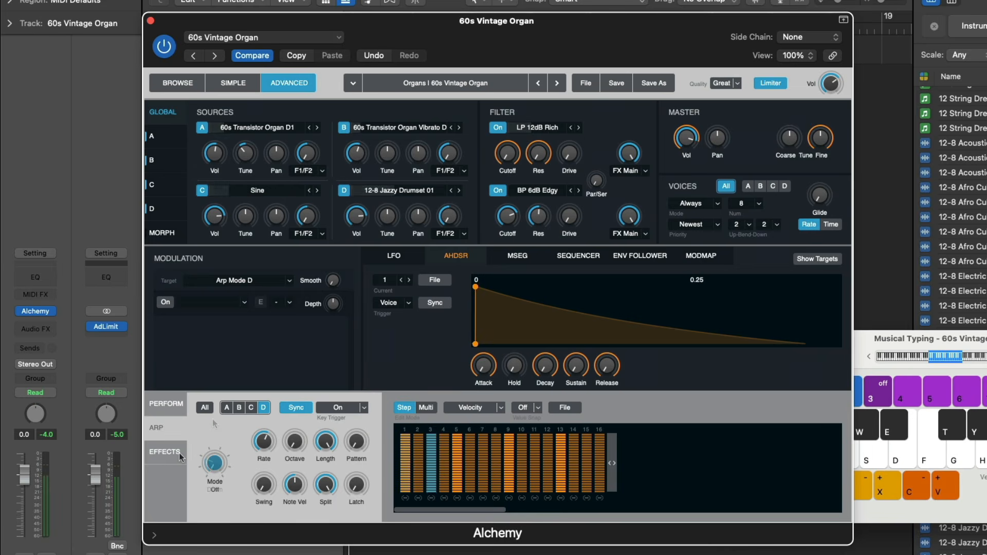
Step: Show the effects rack of source D and load an Acoustic Reverb into its first slot
left_click(179, 452)
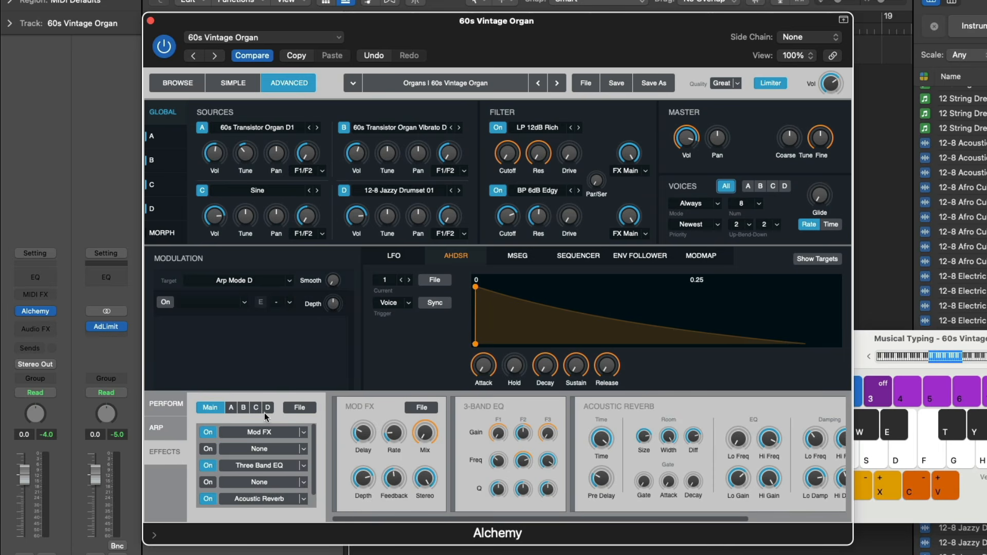
left_click(244, 408)
left_click(268, 408)
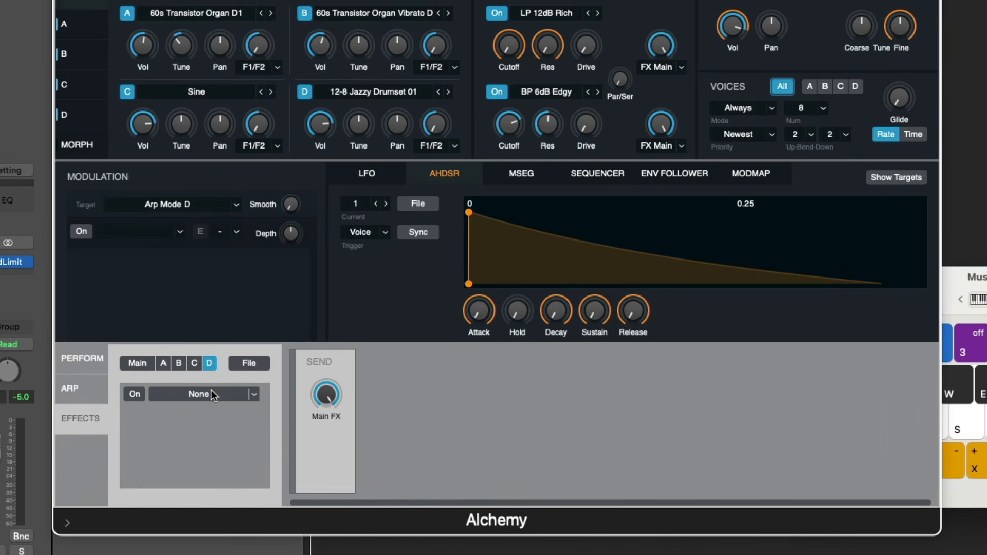
left_click(253, 394)
mouse_move(249, 396)
mouse_move(192, 462)
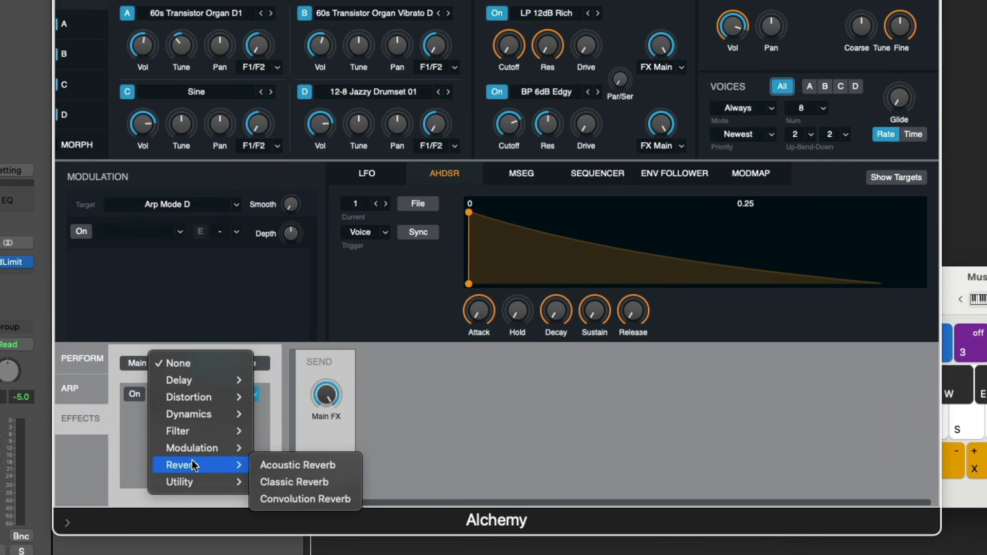
left_click(263, 464)
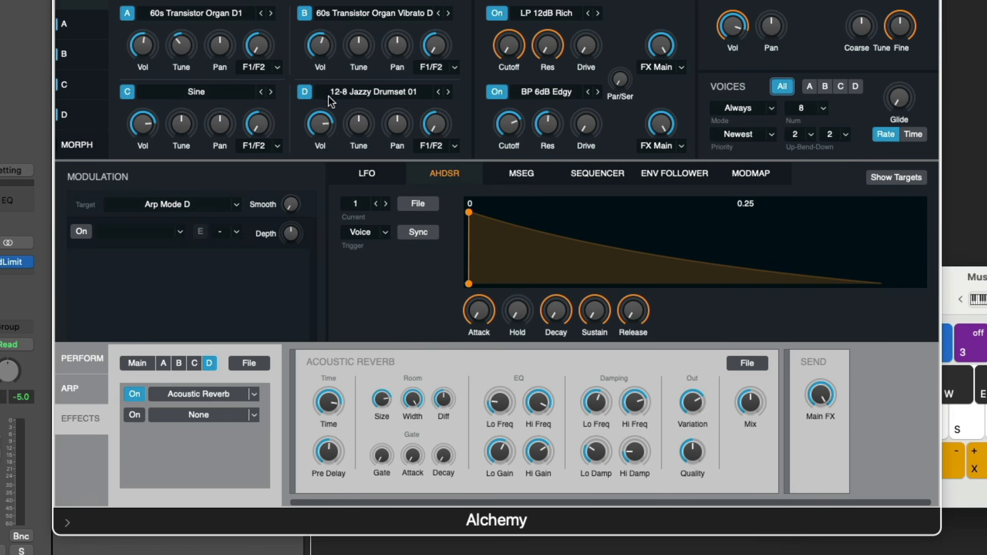
Step: Switch off sources A, B and C, and raise the mix of source D's Acoustic Reverb
left_click(305, 14)
left_click(127, 14)
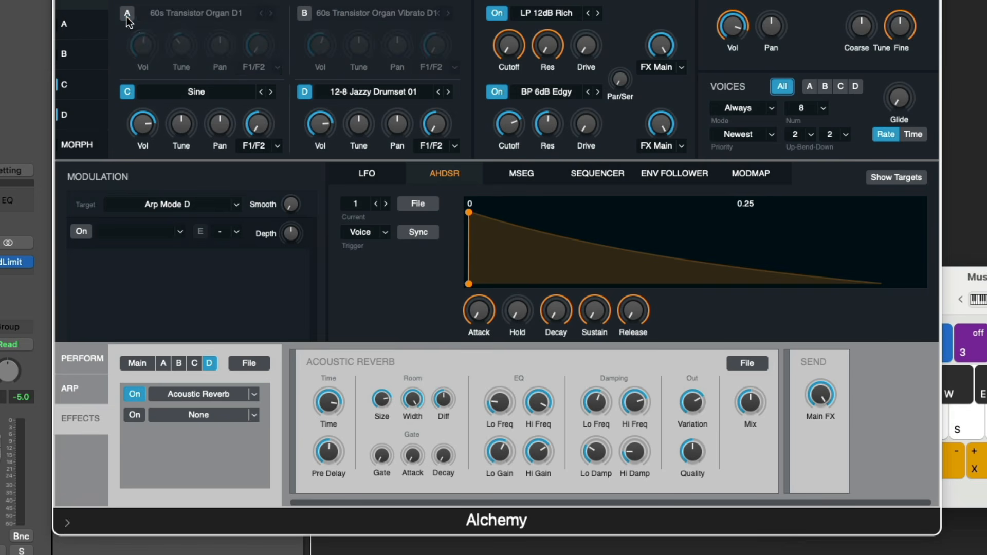
left_click(127, 92)
left_click(750, 403)
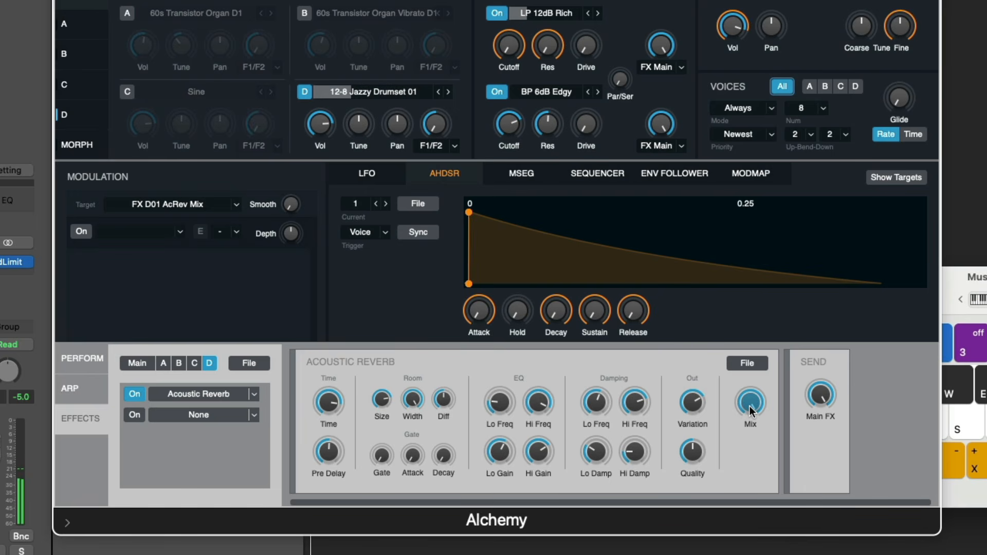
Step: Route source D's output to F1/FX D, turn its send fully towards FX D and play a note
left_click(440, 123)
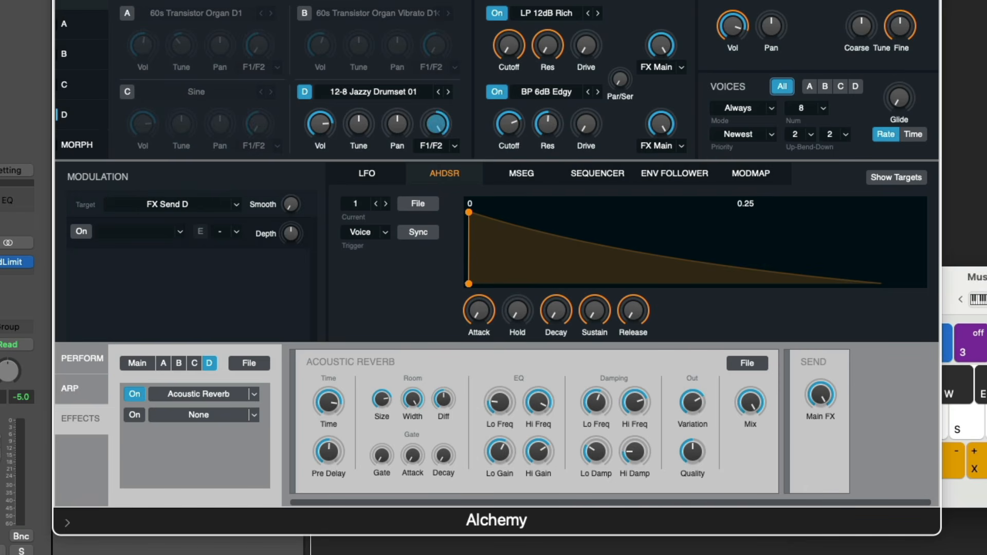
left_click(454, 146)
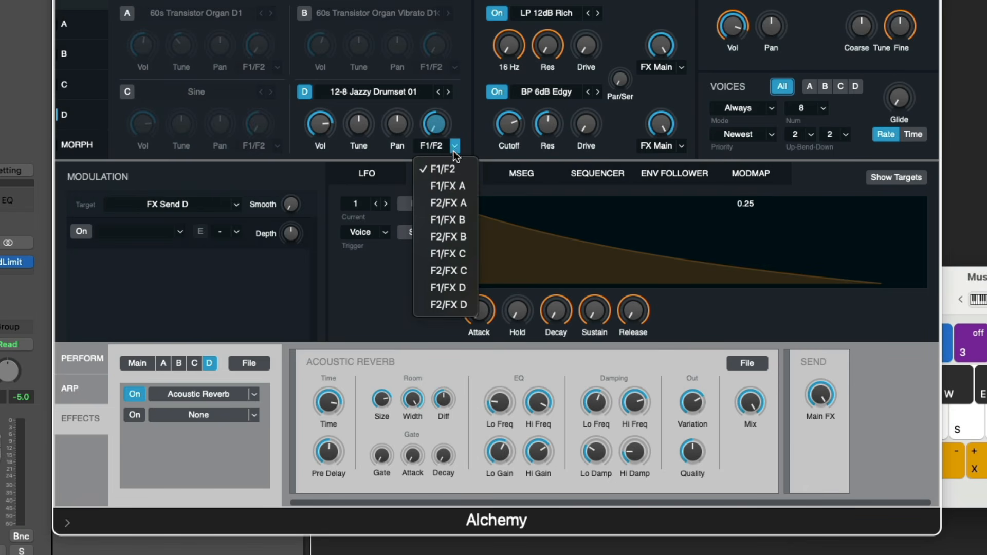
left_click(445, 288)
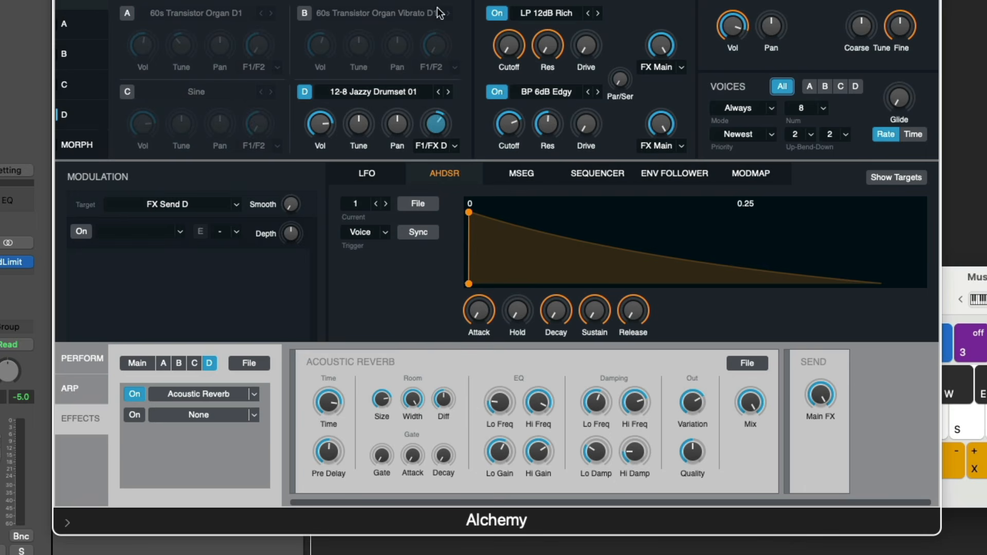
left_click_drag(437, 7, 437, 0)
key("a")
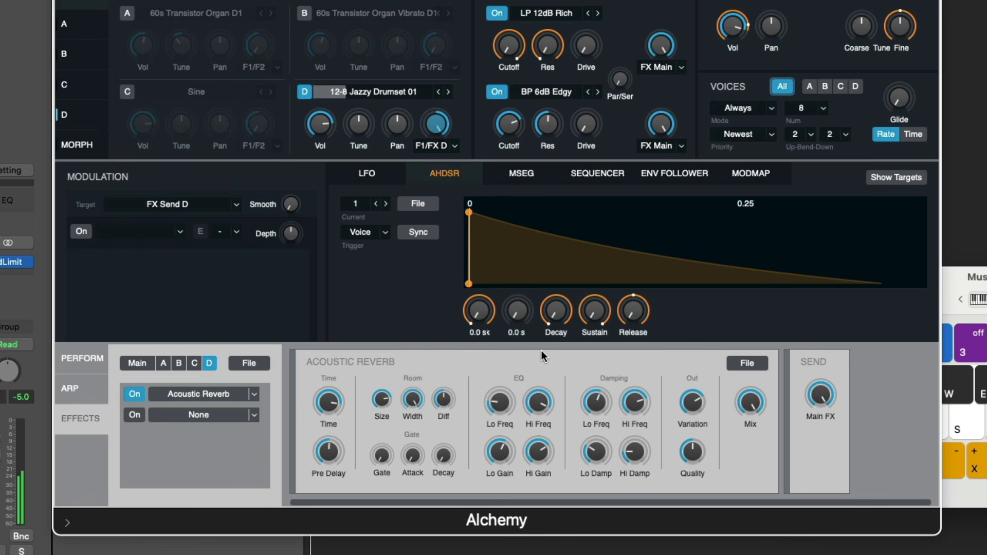
Step: Lower the Acoustic Reverb's mix to 18.6 % and switch source B back on
left_click(746, 406)
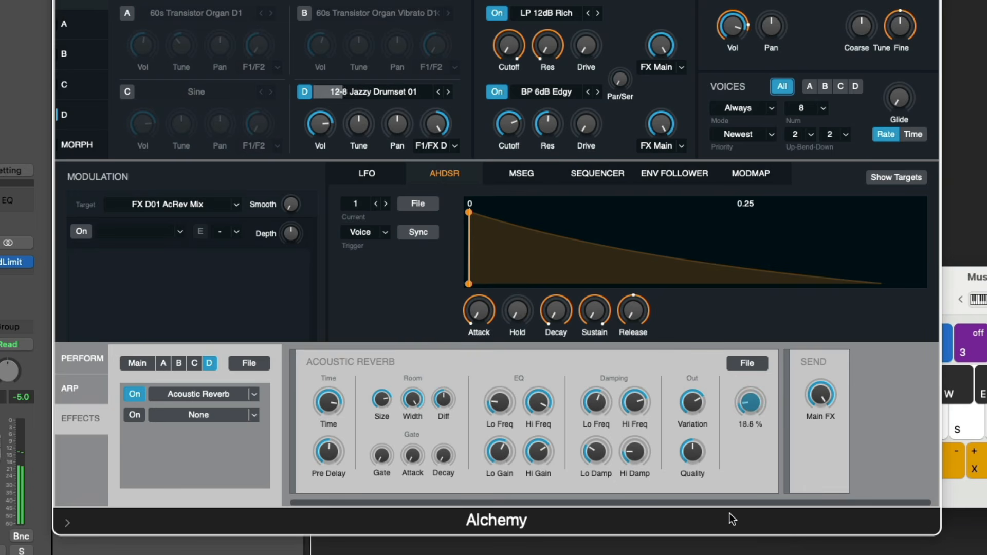
left_click(304, 12)
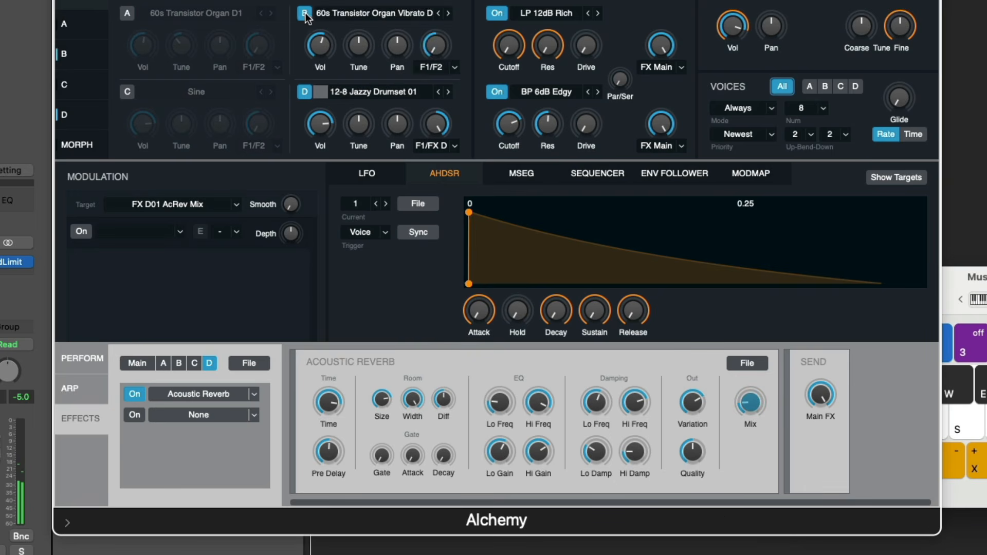
Step: Switch sources A and C back on and show the main effects rack
left_click(127, 13)
left_click(127, 92)
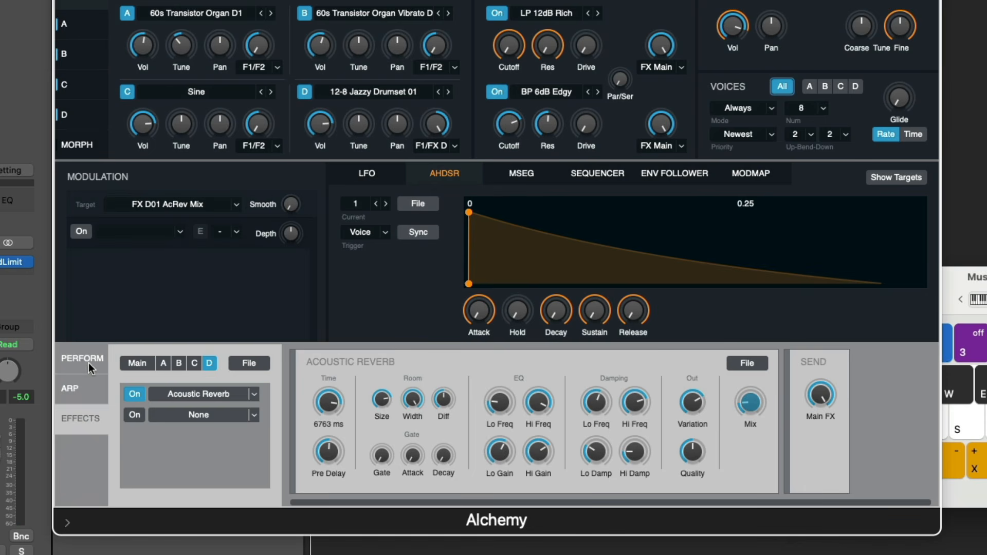
left_click(125, 366)
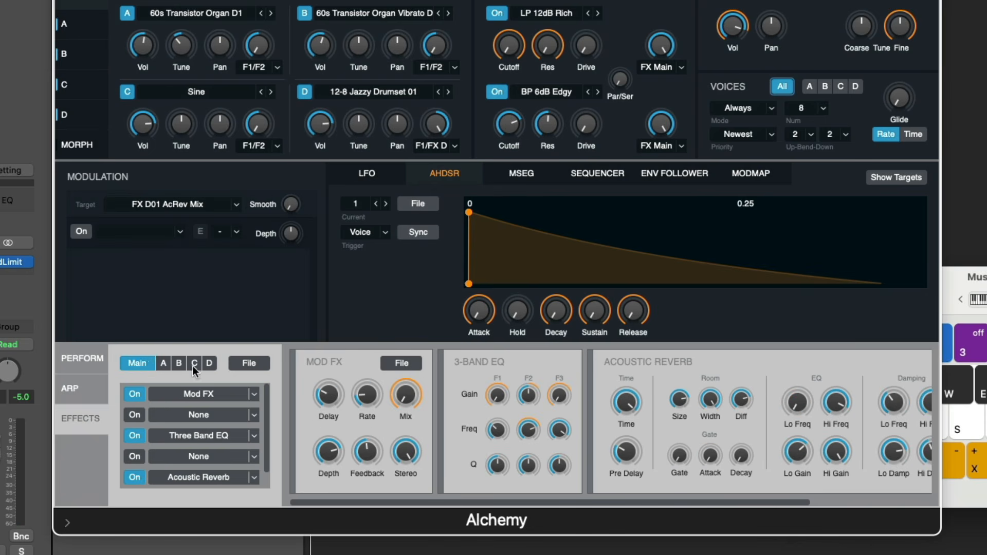
Step: Show source D's effects rack, turn its Main FX send down to zero and bring it back to full
left_click(209, 364)
left_click(821, 395)
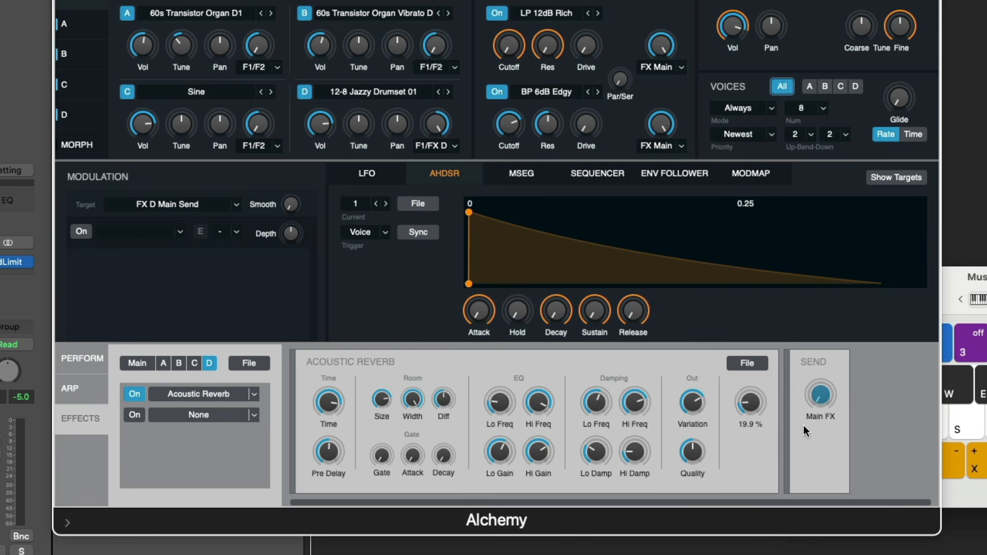
left_click_drag(818, 396, 807, 173)
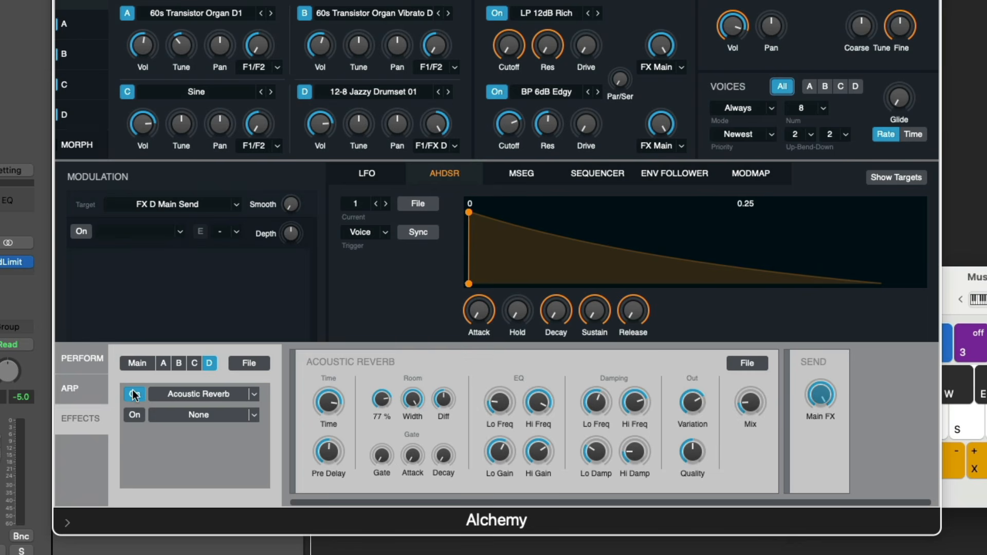
Step: Show the main effects rack and play a series of notes with all four sources on
left_click(139, 363)
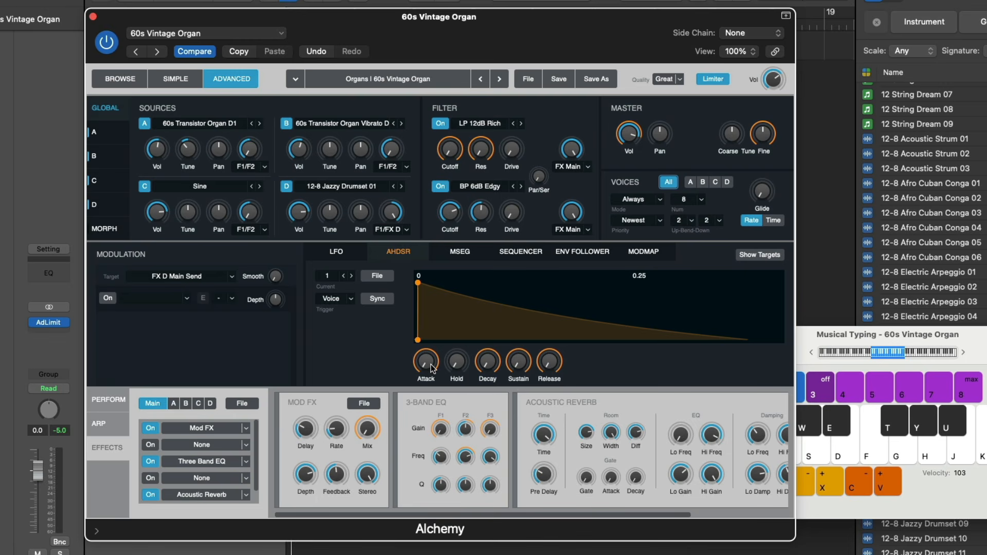
key("a")
key("d")
key("g")
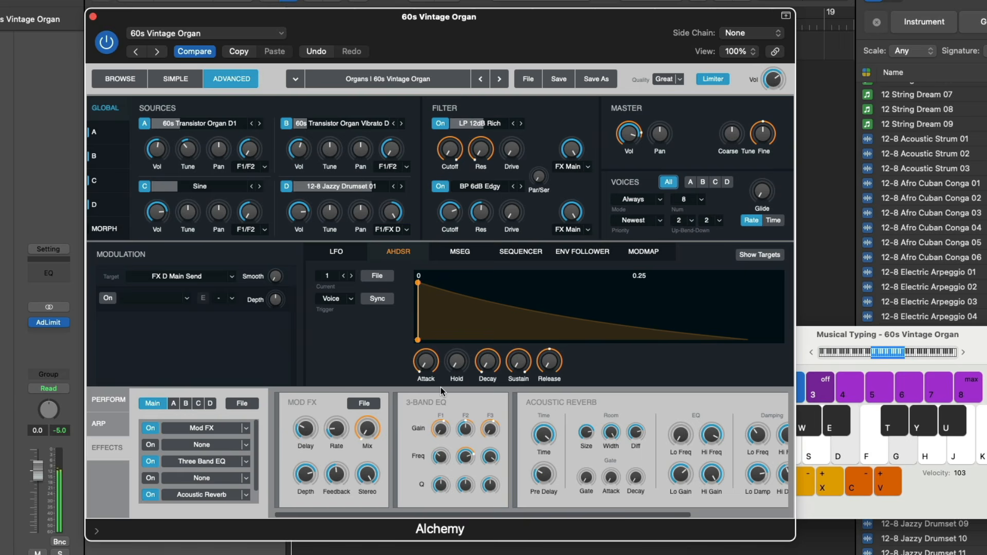
key("a")
key("f")
key("h")
key("g")
key("j")
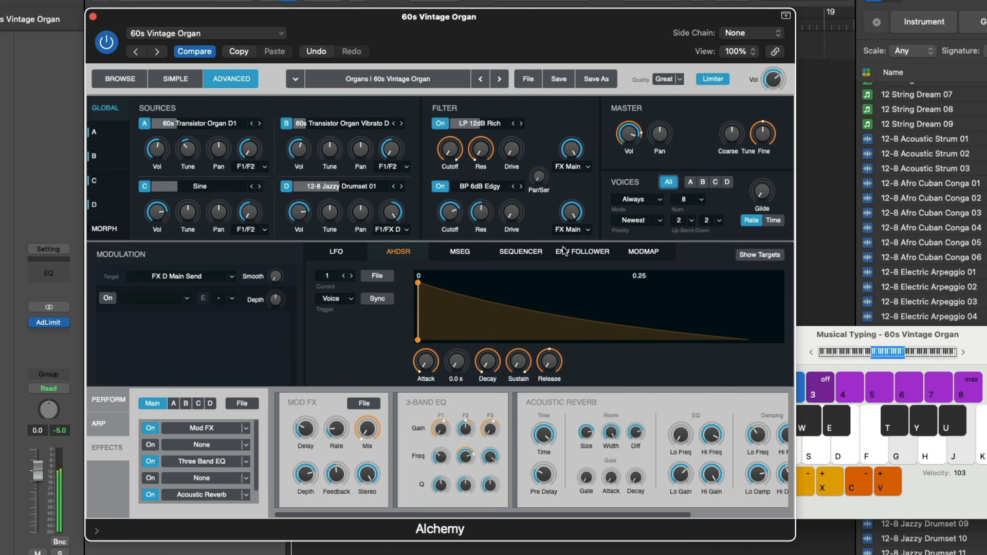
mouse_move(628, 128)
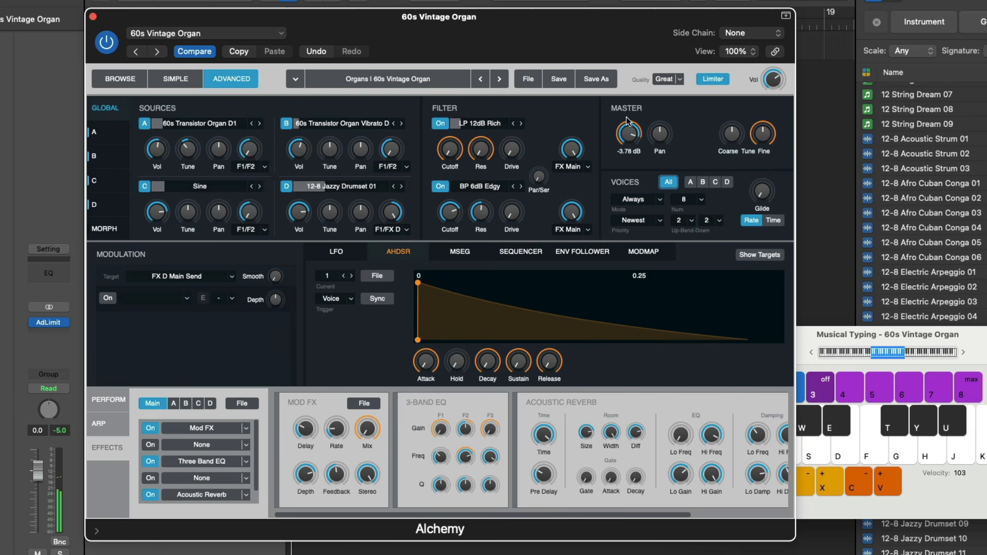
mouse_move(771, 147)
key("g")
key("j")
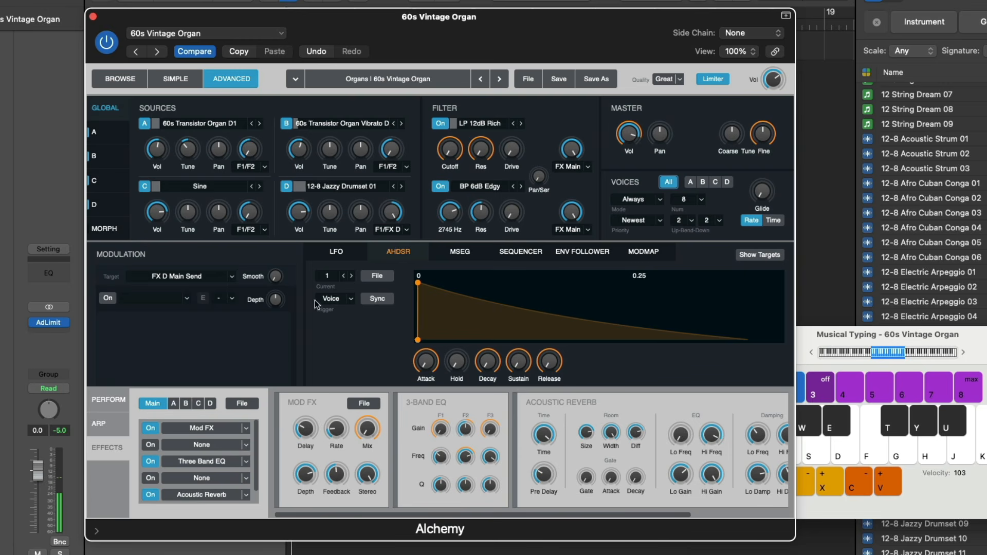
Step: Show the Perform controls and blend between the Vibrato, Warm Vibrato, Heavy Modulations and Speed Up snapshots, starting with a few notes
left_click(109, 399)
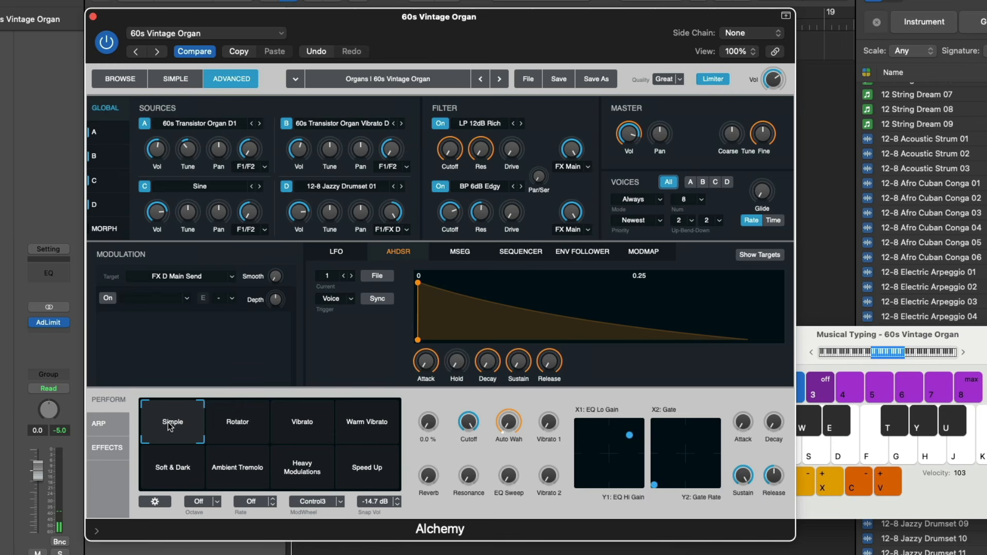
key("g")
key("j")
left_click(294, 454)
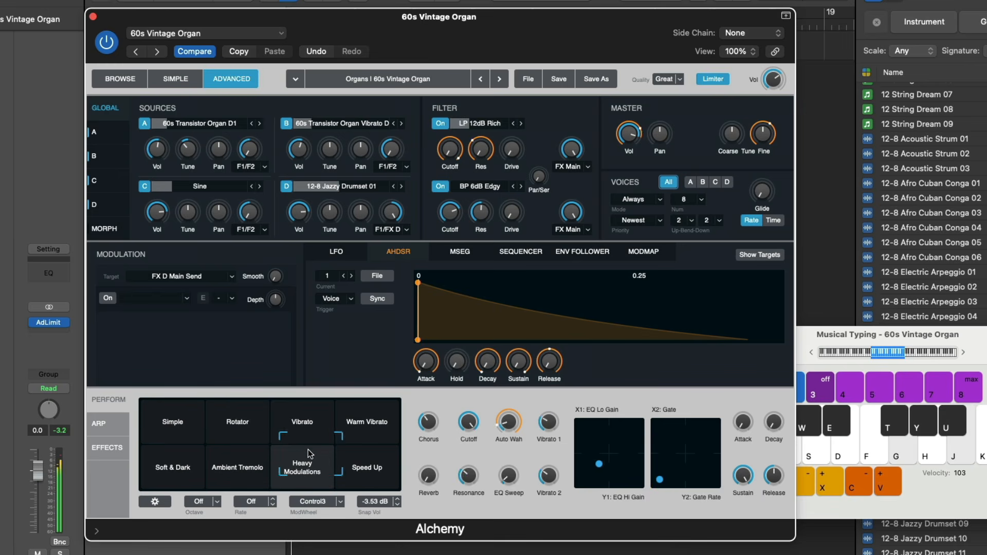
left_click_drag(296, 449, 332, 452)
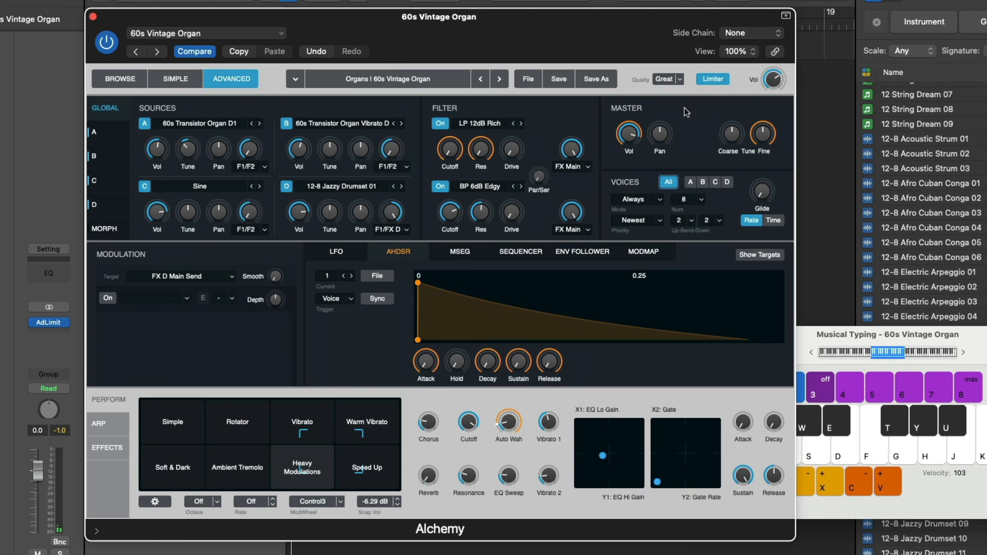
Step: Look through the LFO, AHDSR, MSEG and Sequencer modulators, revisiting the LFO shape and the AHDSR envelope
left_click(336, 251)
left_click(392, 252)
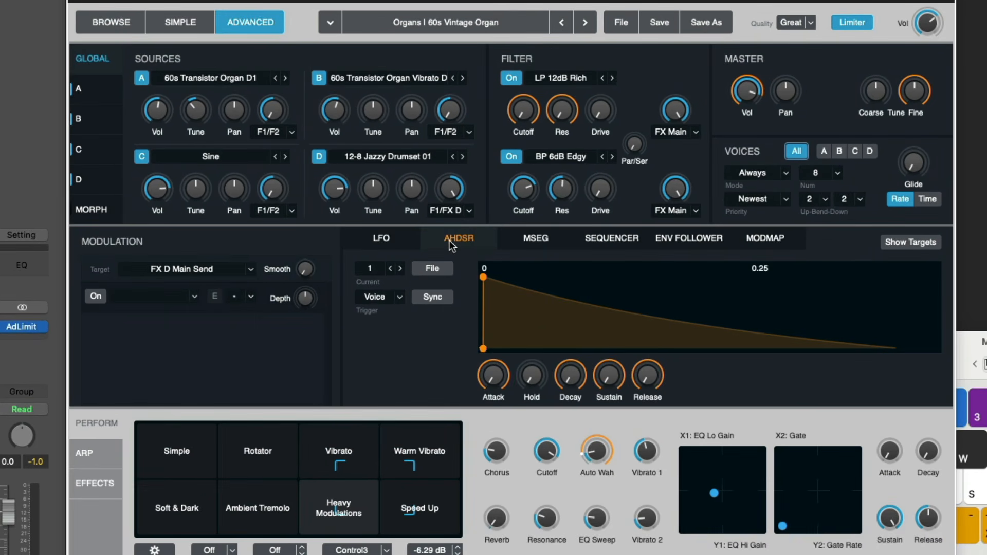
left_click(538, 239)
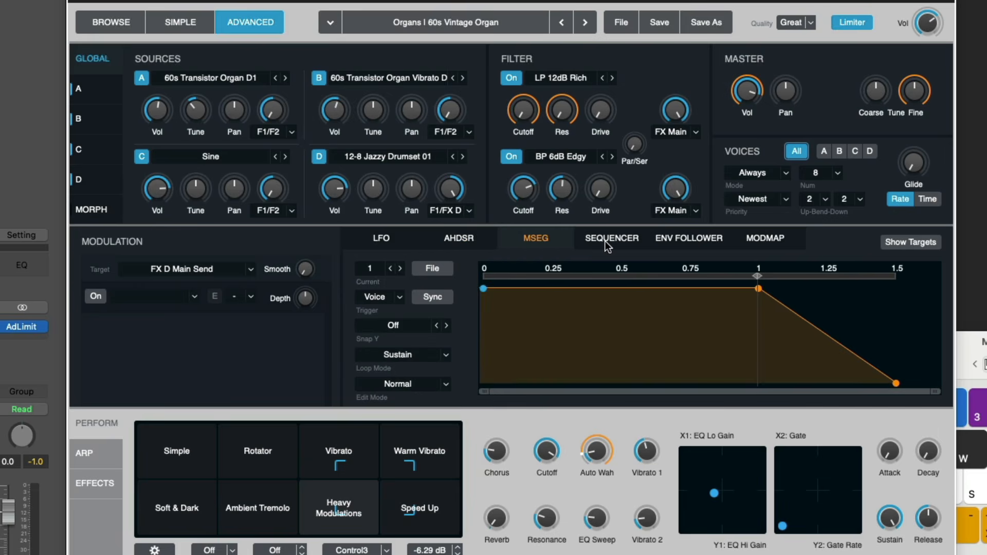
left_click(605, 241)
left_click(381, 240)
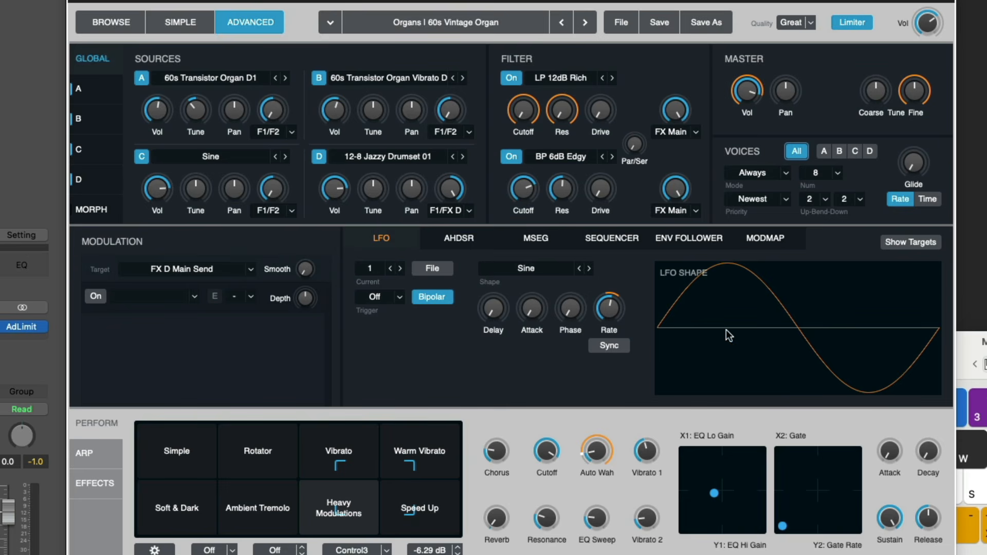
left_click(469, 239)
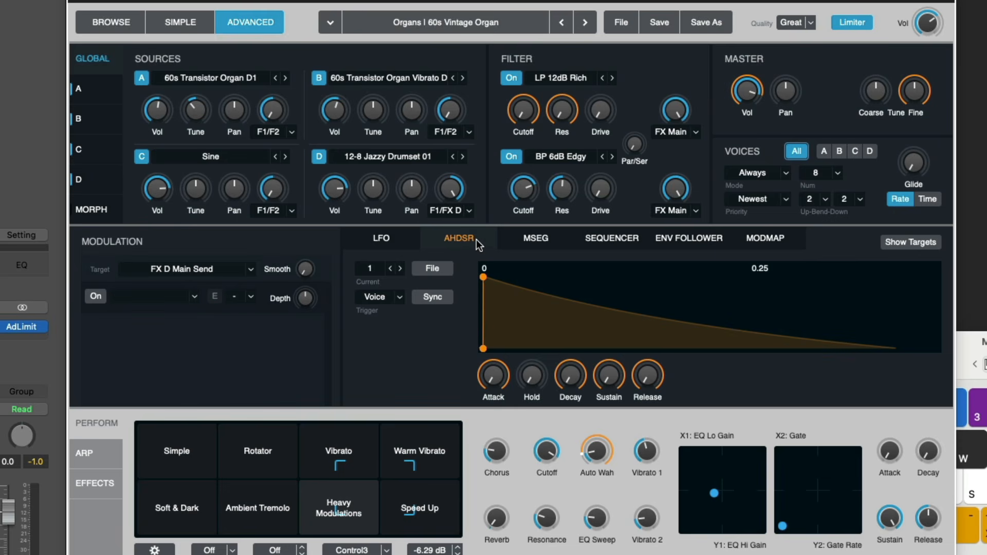
Step: Show the MSEG envelope and try adding and moving points along its flat segment
left_click(534, 245)
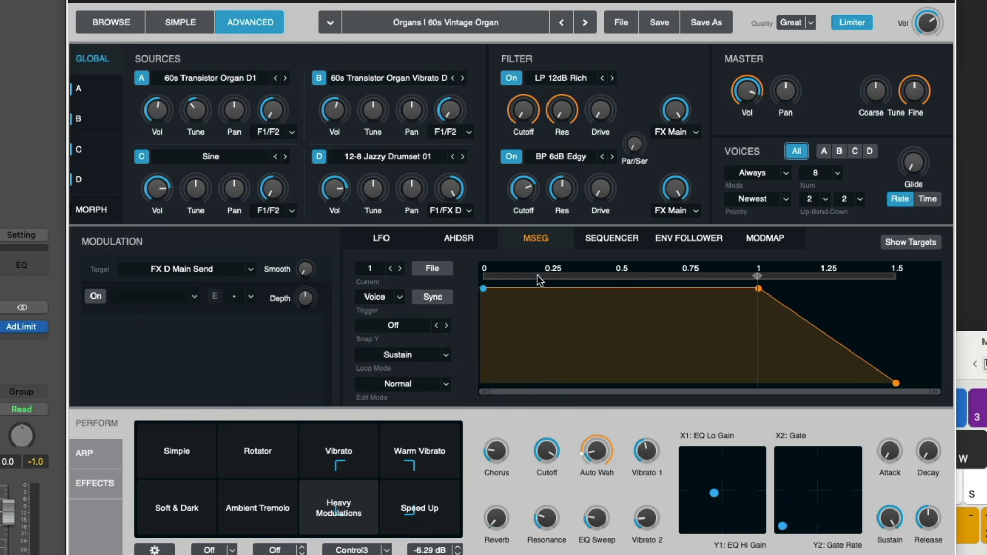
left_click(539, 288)
left_click_drag(539, 289, 616, 342)
left_click(618, 286)
Step: View the Sequencer, Env Follower and ModMap modulators one after another
left_click(613, 239)
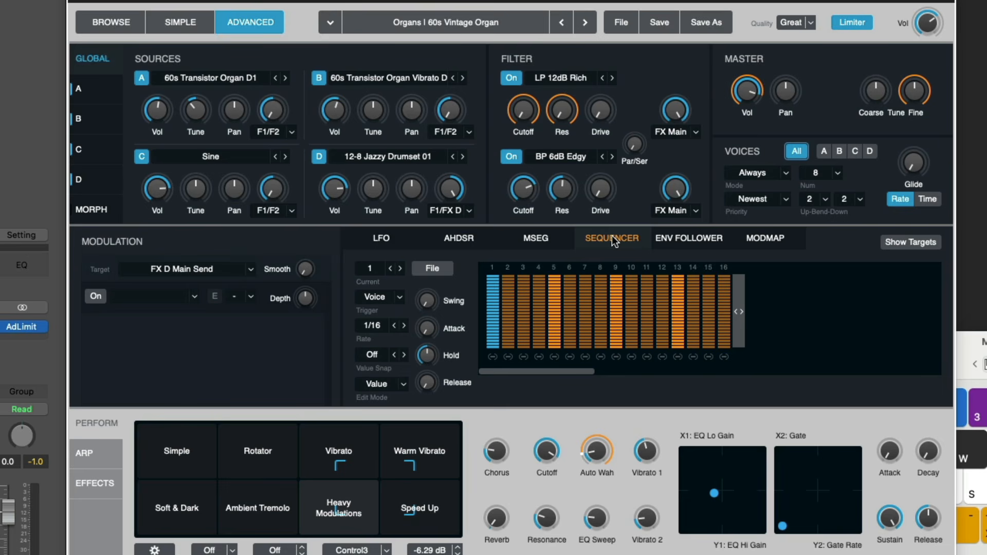
left_click(663, 241)
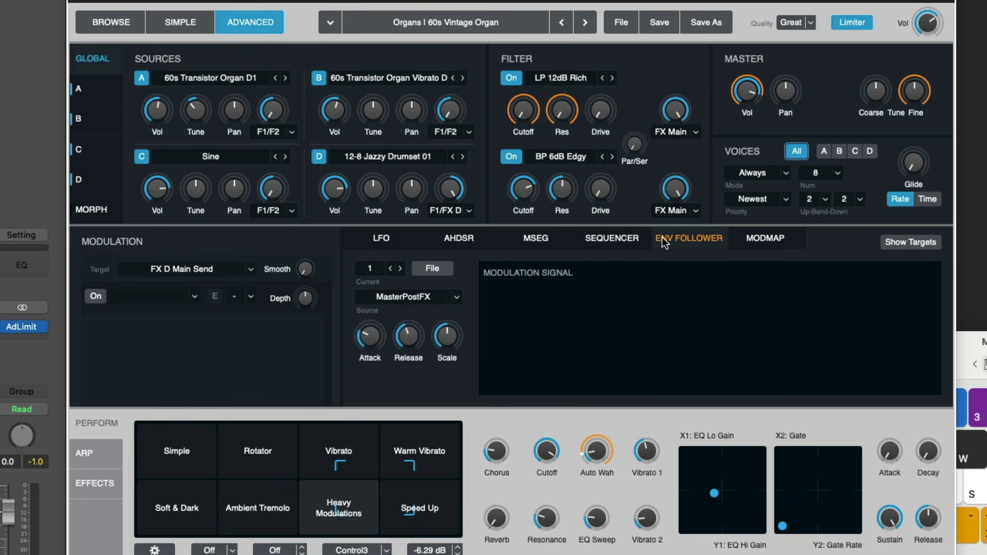
left_click(744, 241)
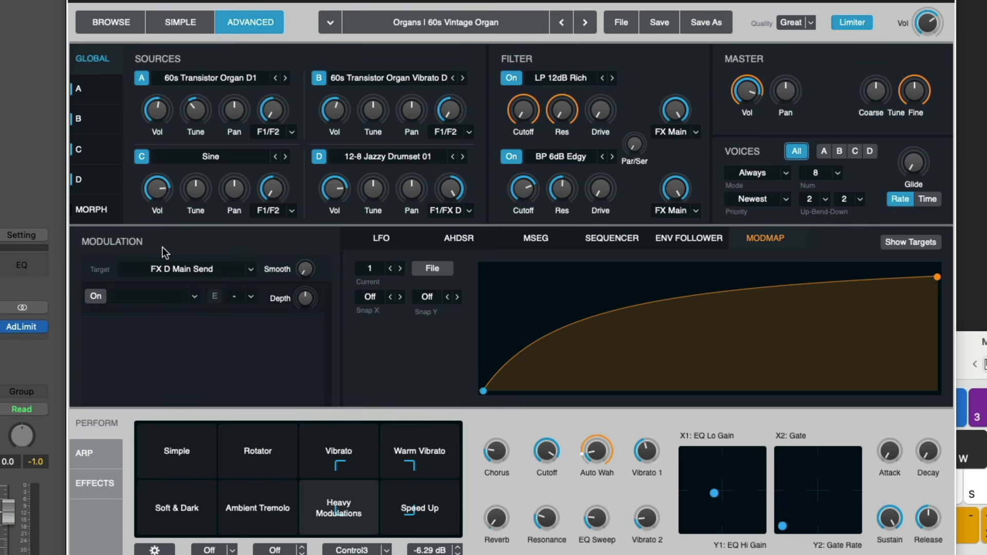
Step: Display the modulation routing of the LP 12dB Rich filter's cutoff and view the LFO settings
left_click(520, 114)
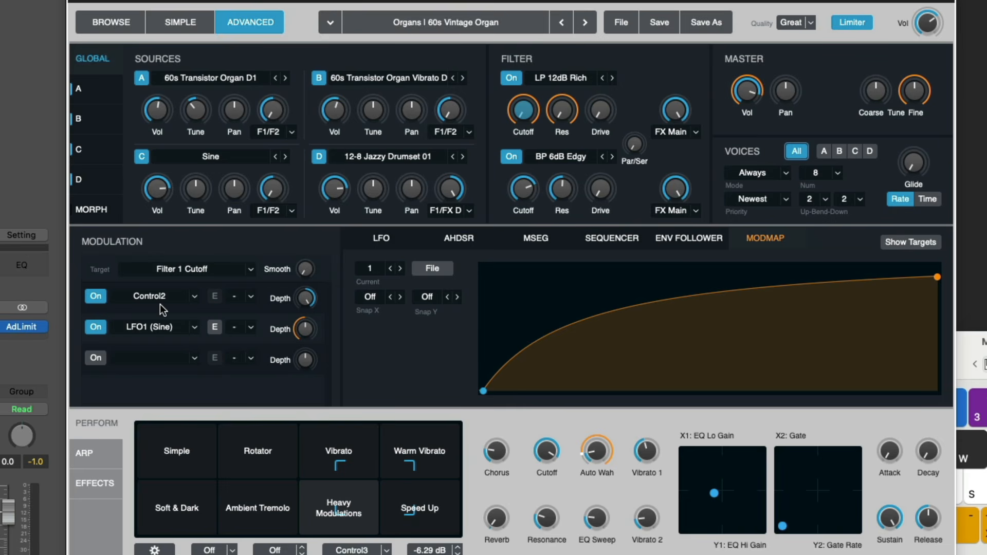
left_click(382, 241)
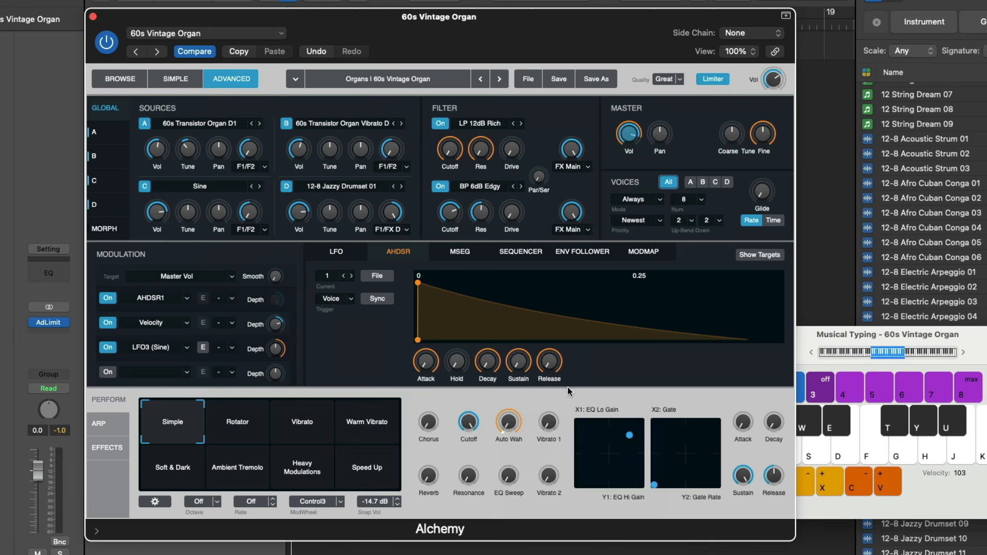
Step: Add LFO1 (Sine) as modulation of the master pan and give it a negative depth
mouse_move(659, 133)
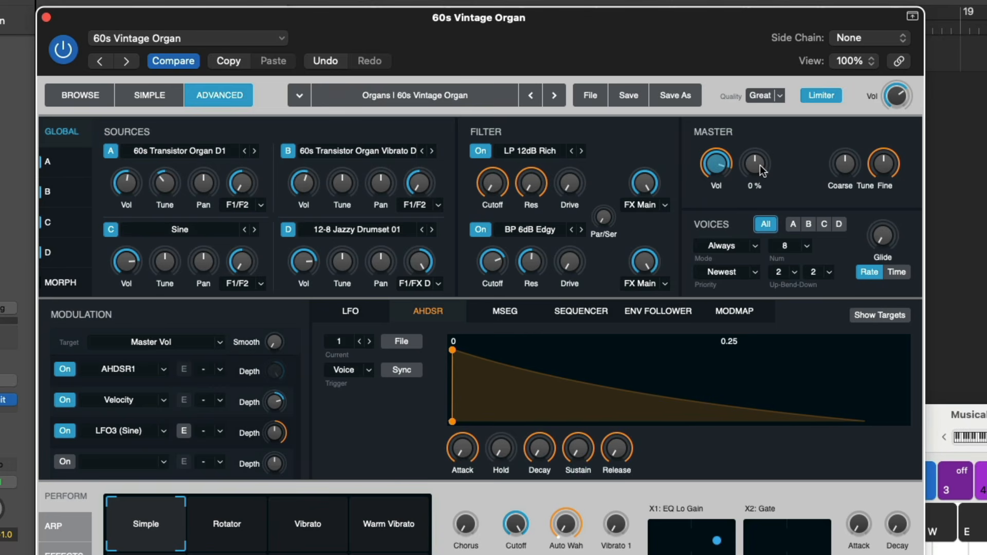
mouse_move(852, 161)
right_click(755, 162)
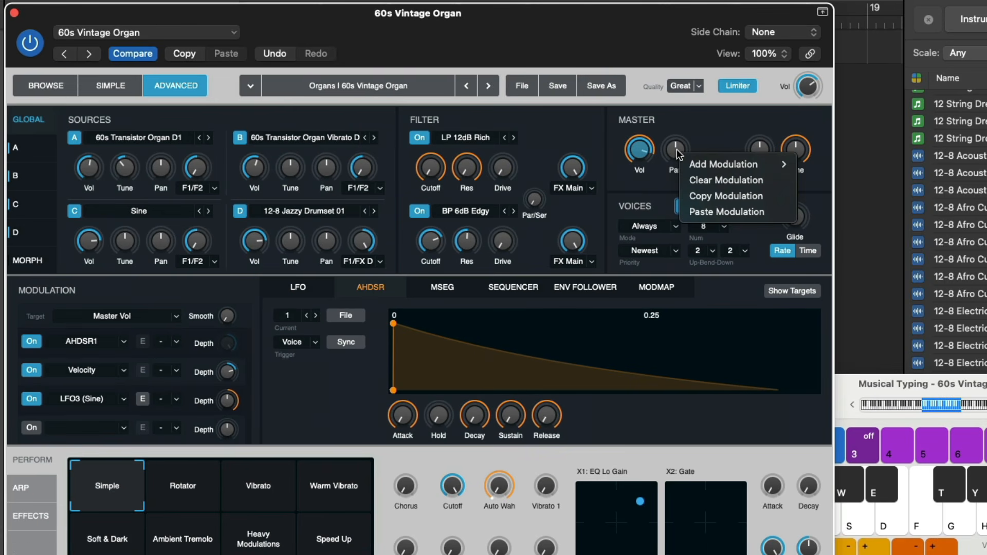
mouse_move(781, 177)
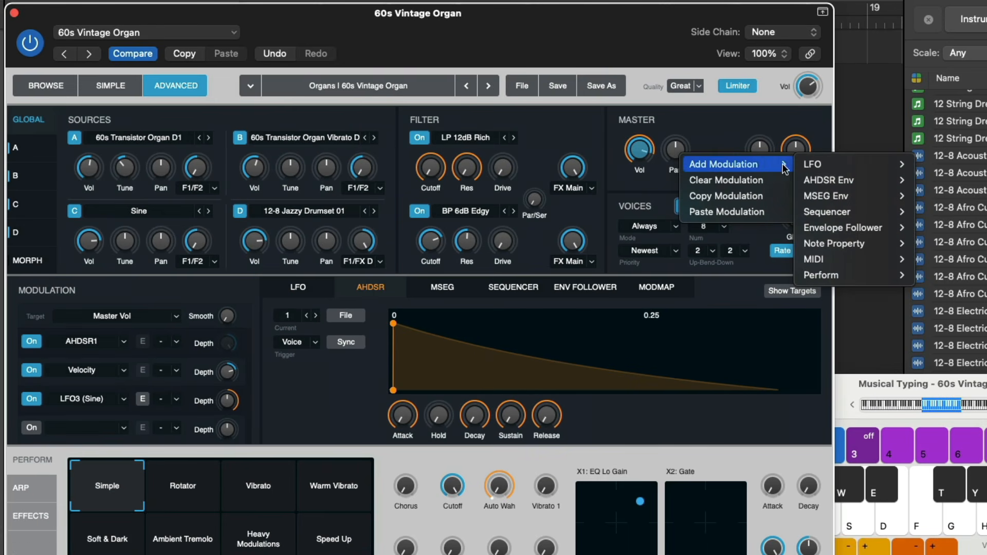
mouse_move(817, 167)
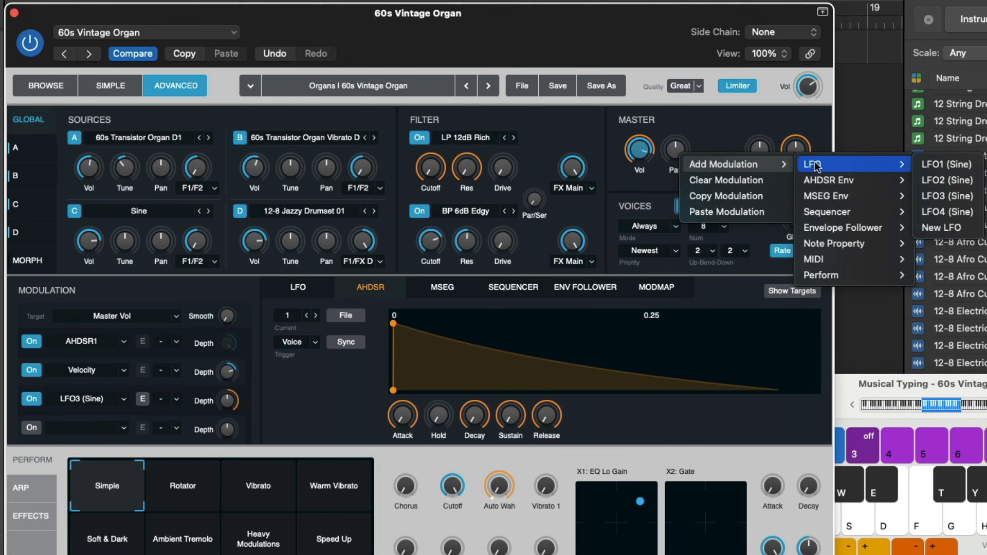
left_click(923, 166)
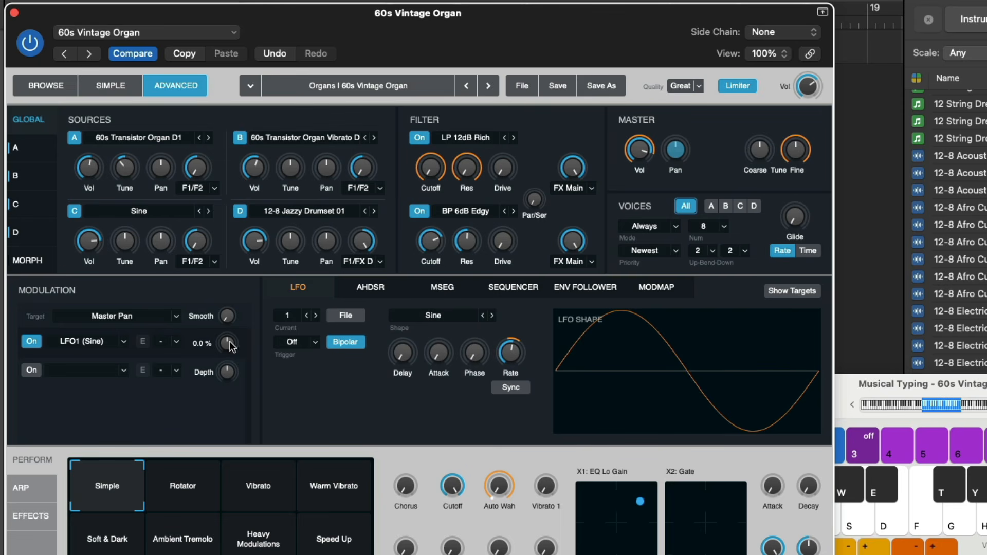
mouse_move(226, 349)
left_mouse_down()
mouse_move(228, 302)
mouse_move(217, 344)
left_mouse_up()
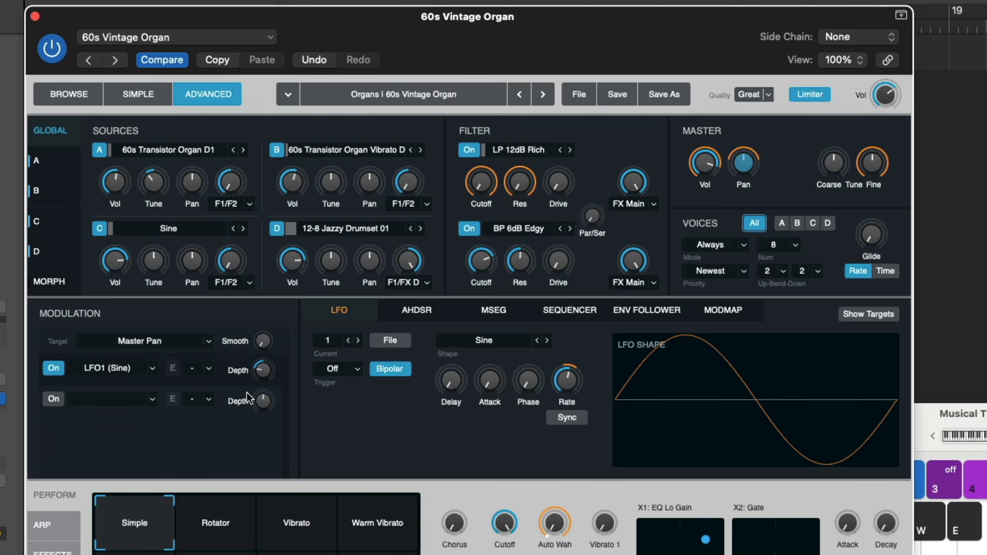
Step: Toggle the LFO1 modulation off and on, and clear all modulation from the master pan
left_click(54, 368)
left_click(54, 369)
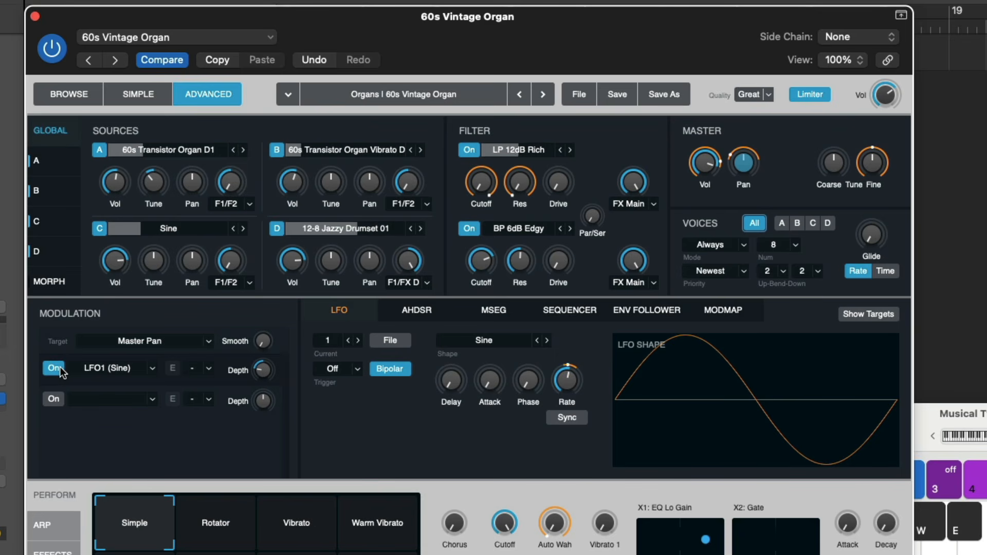
right_click(745, 163)
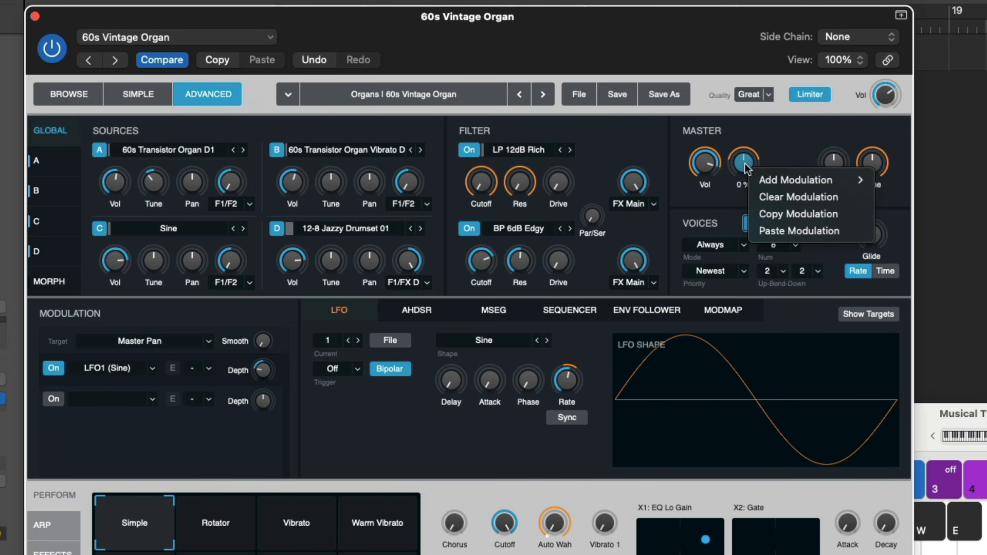
left_click(773, 200)
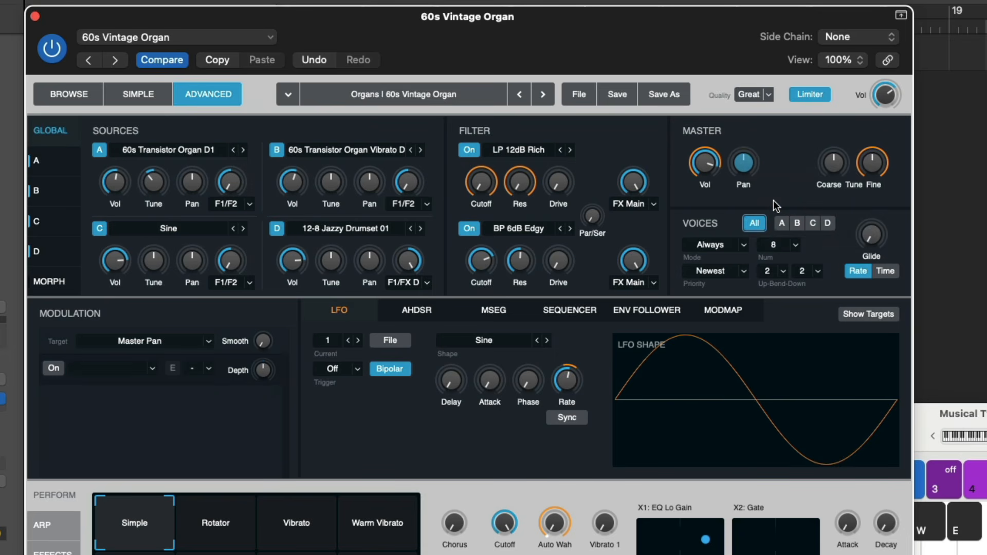
Step: Save the sound as a new preset named CV 60s Vintage Organ in the Alchemy folder and show it in the preset browser
left_click(677, 97)
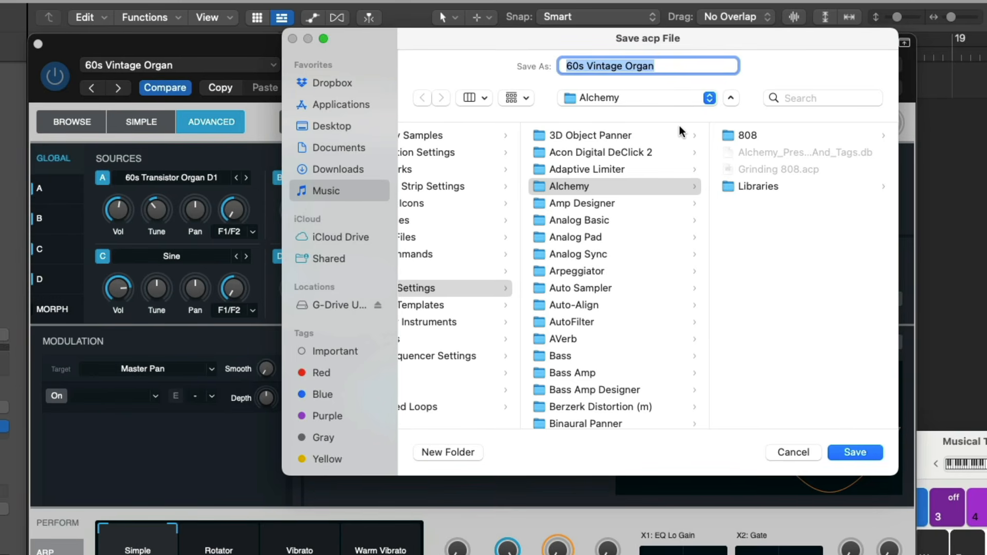
key("Left")
type("CV")
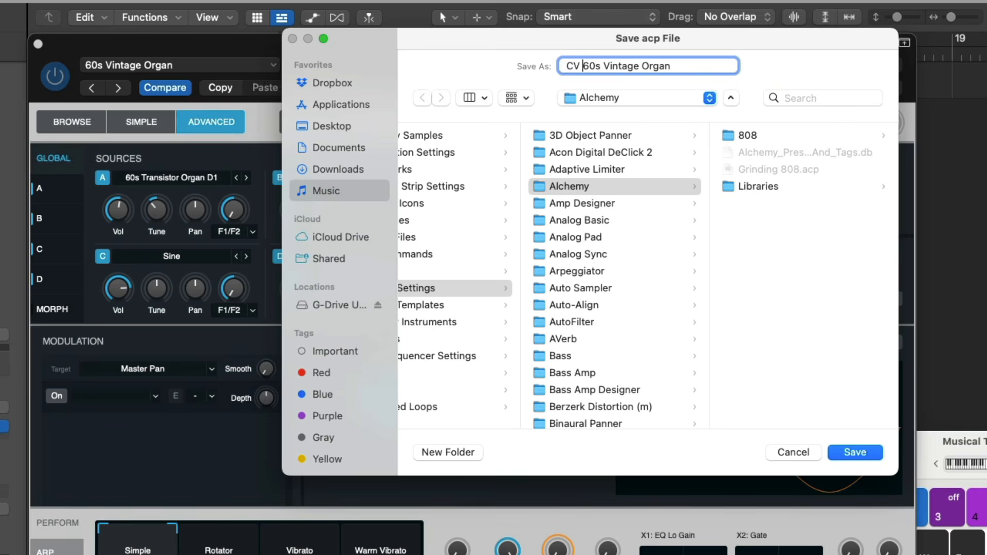
key("Return")
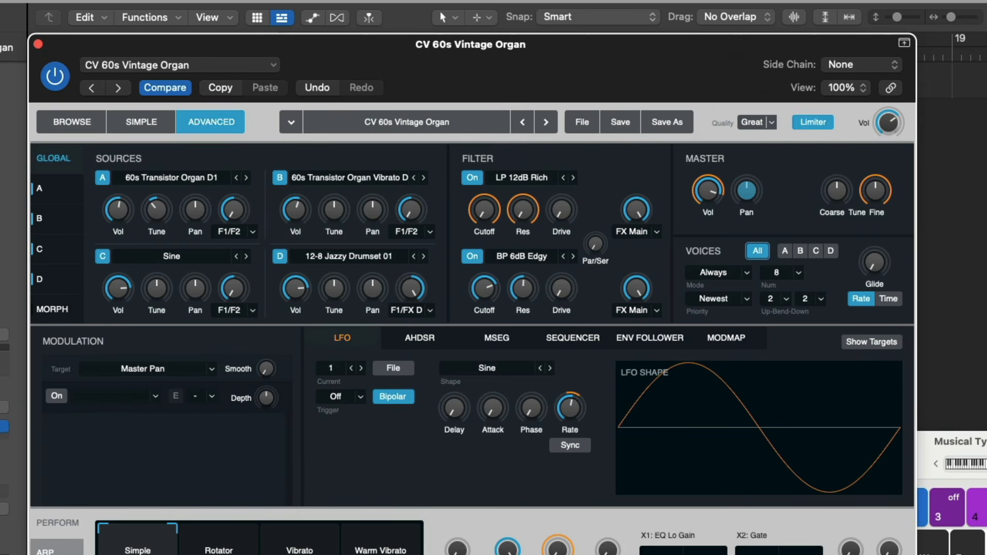
left_click(87, 121)
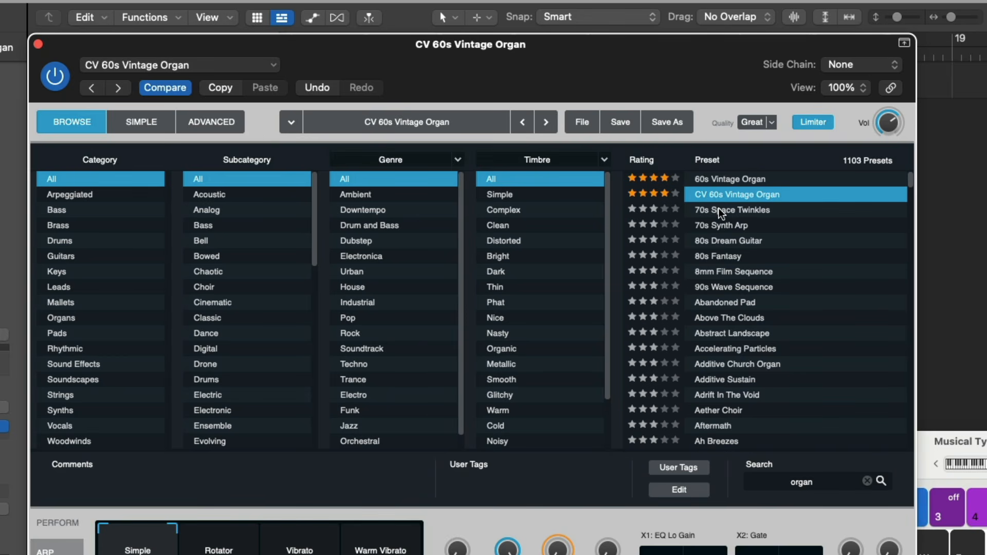
Step: Initialize the preset to start from a blank sound and play a few notes to hear the default saw
left_click(587, 124)
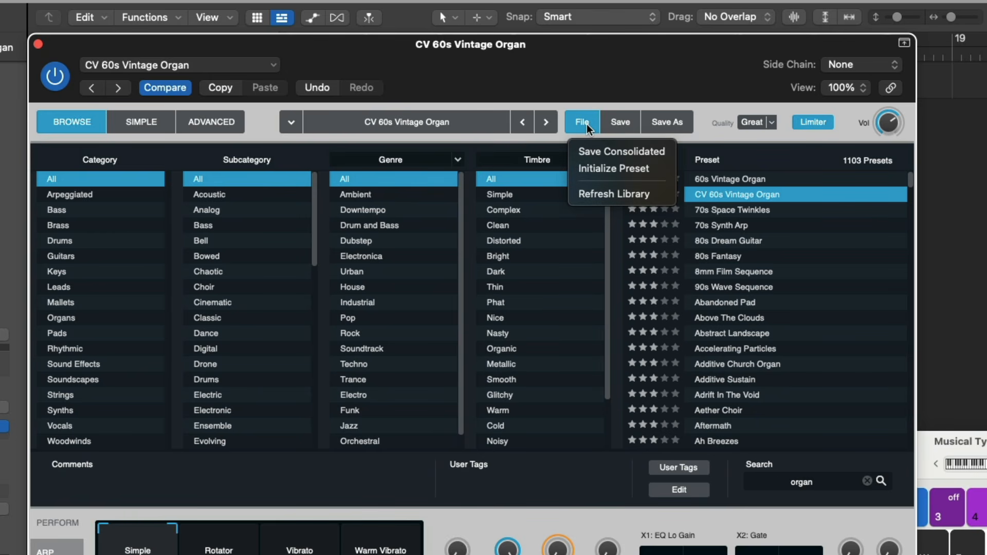
left_click(595, 169)
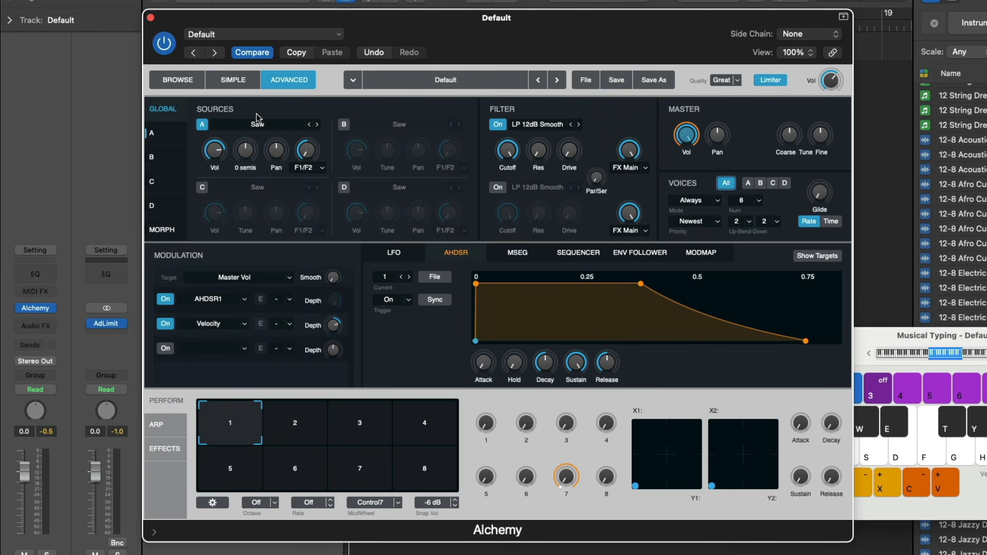
key("a")
key("d")
key("g")
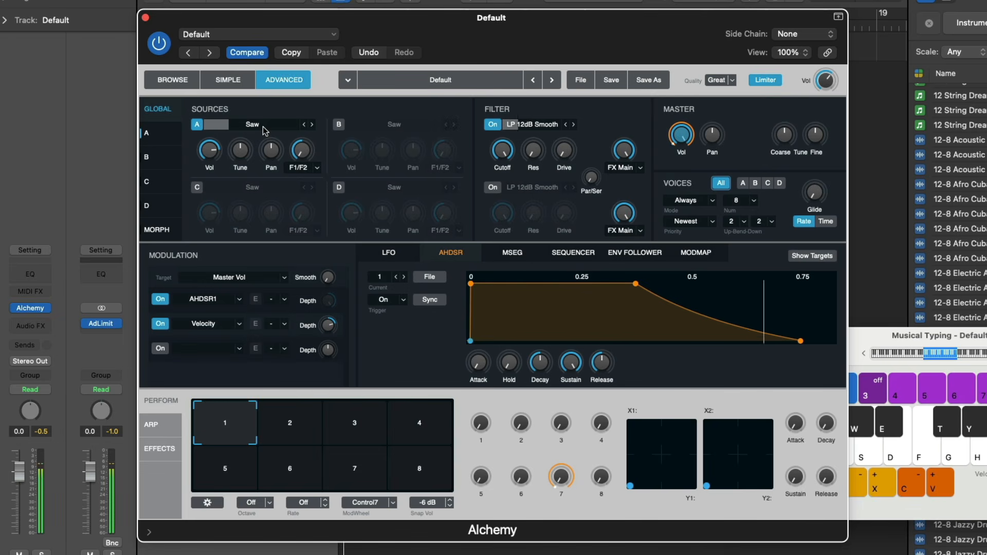
Step: Lower the cutoff of the first filter (LP 12dB Smooth) to about 232 Hz and play notes to hear it
left_click(503, 150)
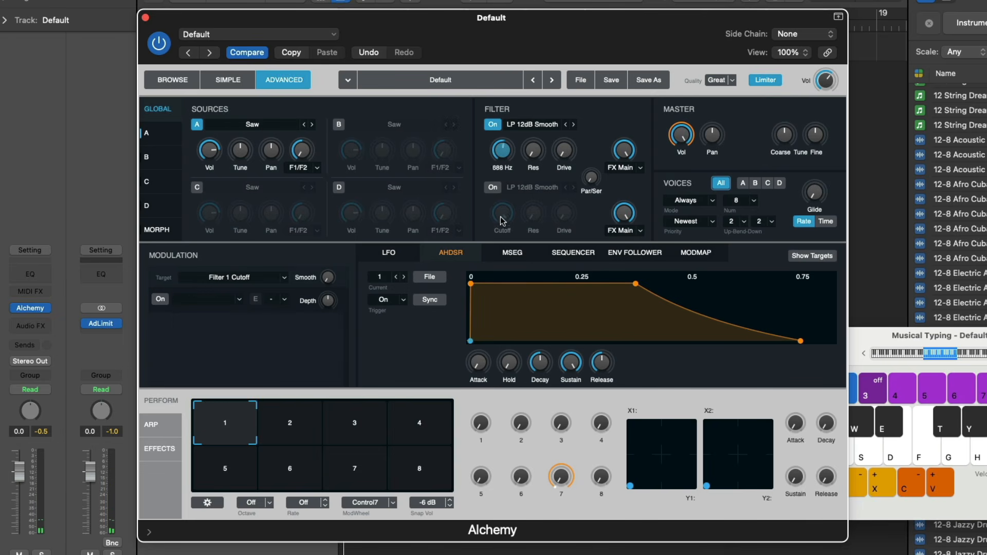
left_click_drag(501, 218, 499, 228)
key("g")
key("d")
key("a")
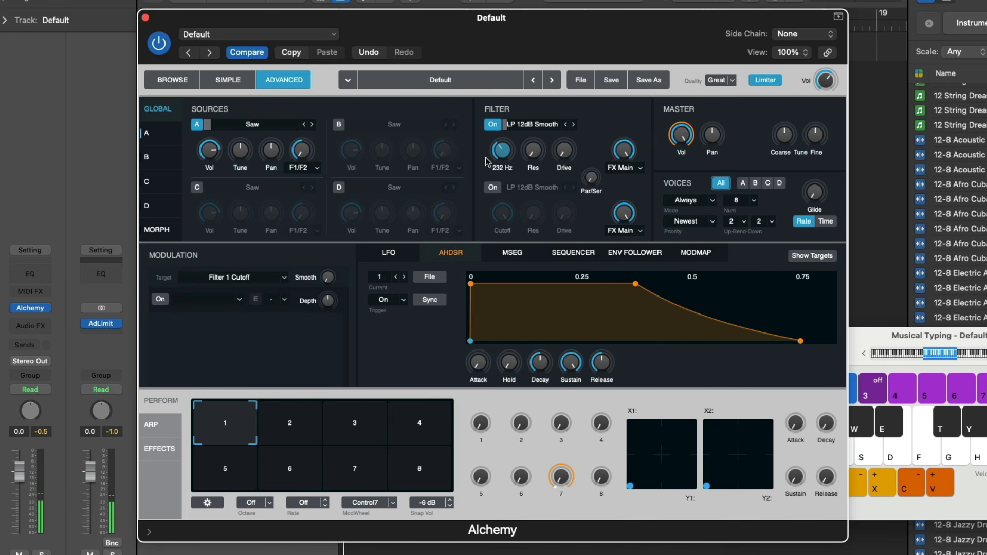
Step: Enable source B, load the Pulse - 25 Arp VA waveform into it and play notes to hear both sources
left_click(339, 124)
left_click(395, 124)
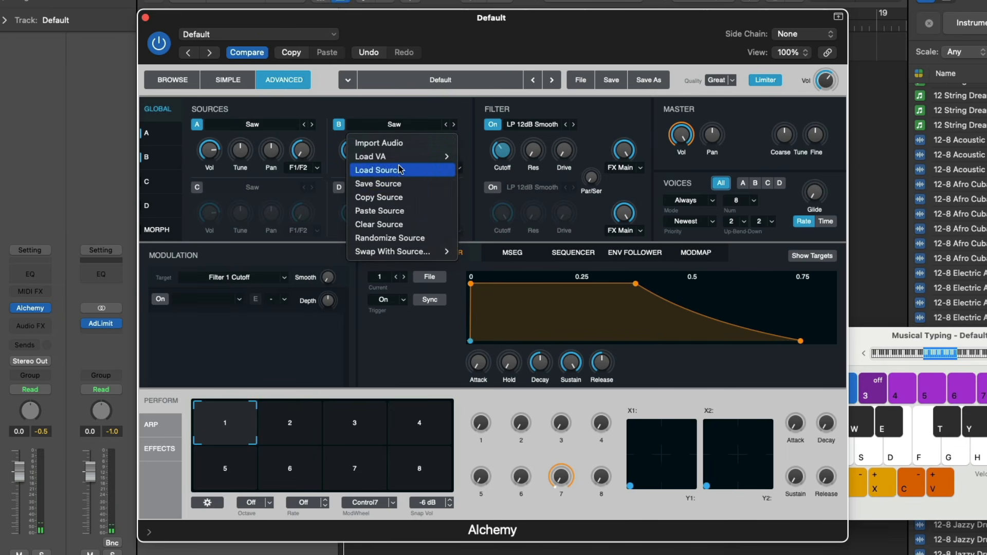
mouse_move(437, 156)
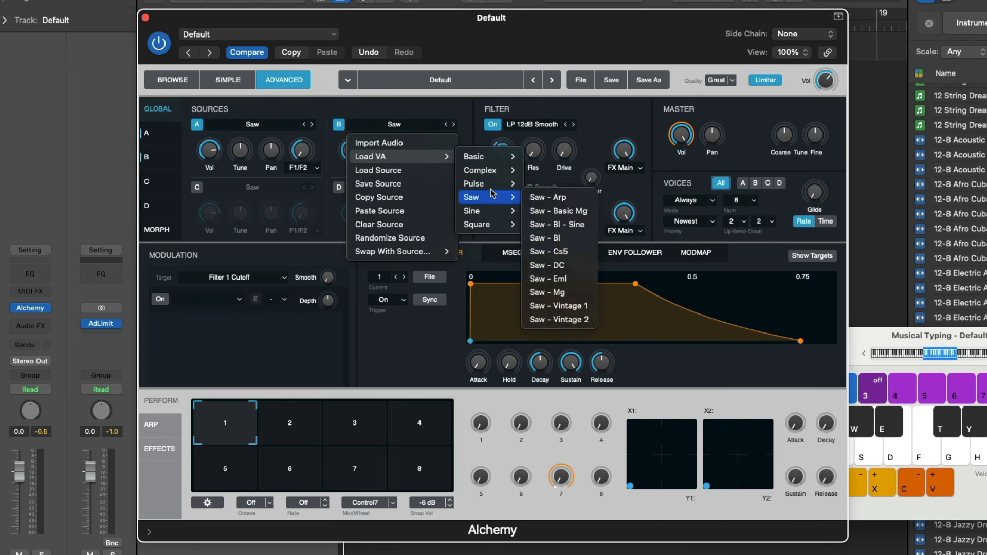
mouse_move(488, 184)
left_click(535, 184)
key("e")
key("t")
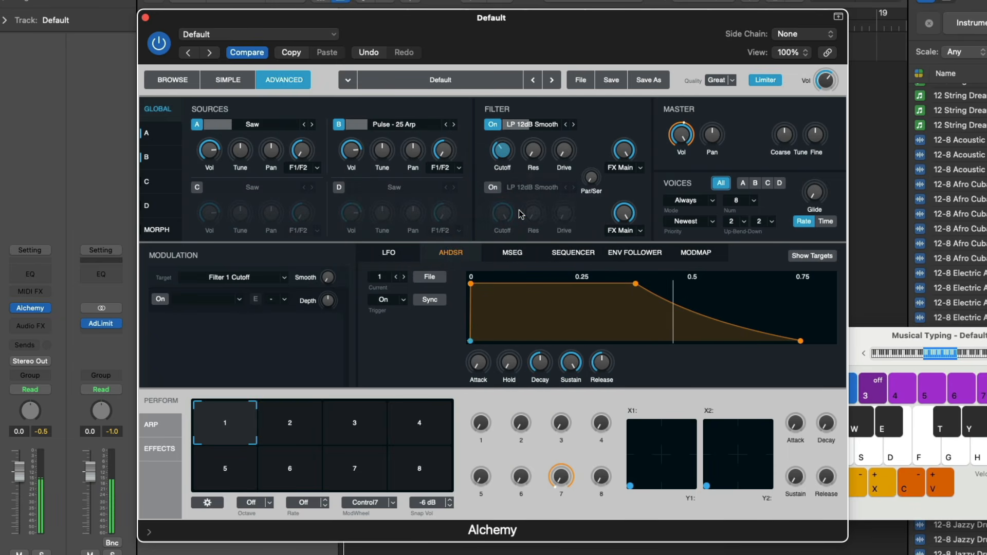
Step: Add Phat Compressor, Delay and Acoustic Reverb, in that order, to the Main effects rack
left_click(162, 448)
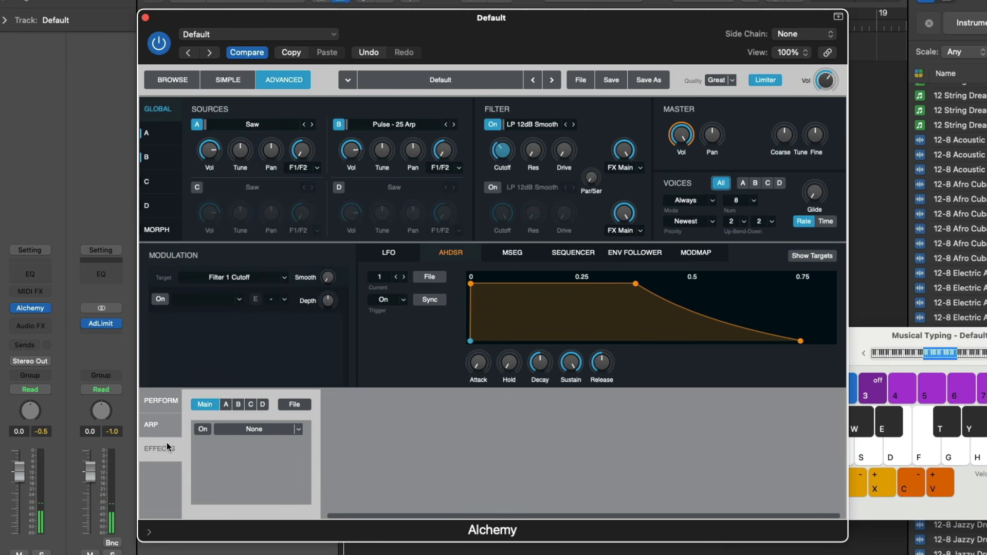
left_click(300, 430)
mouse_move(291, 432)
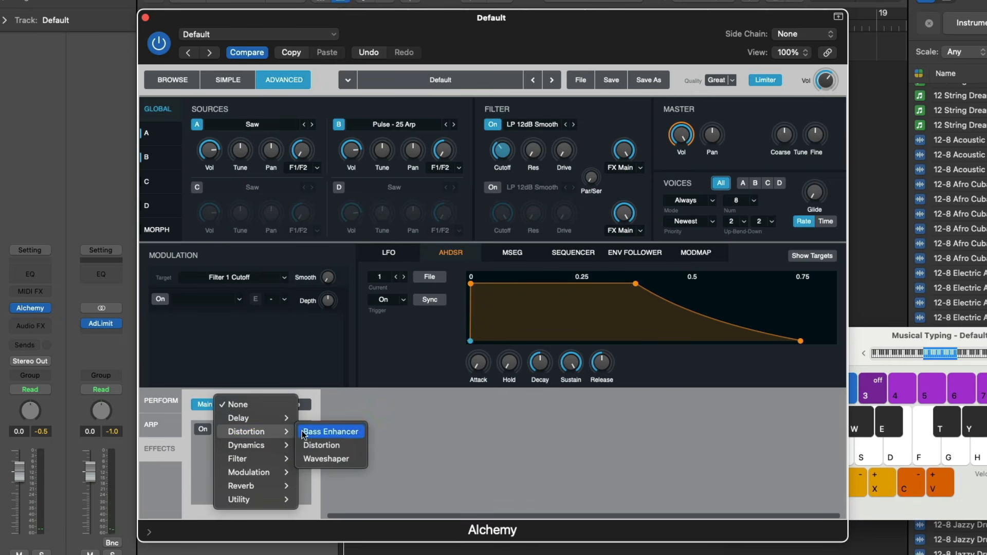
mouse_move(273, 445)
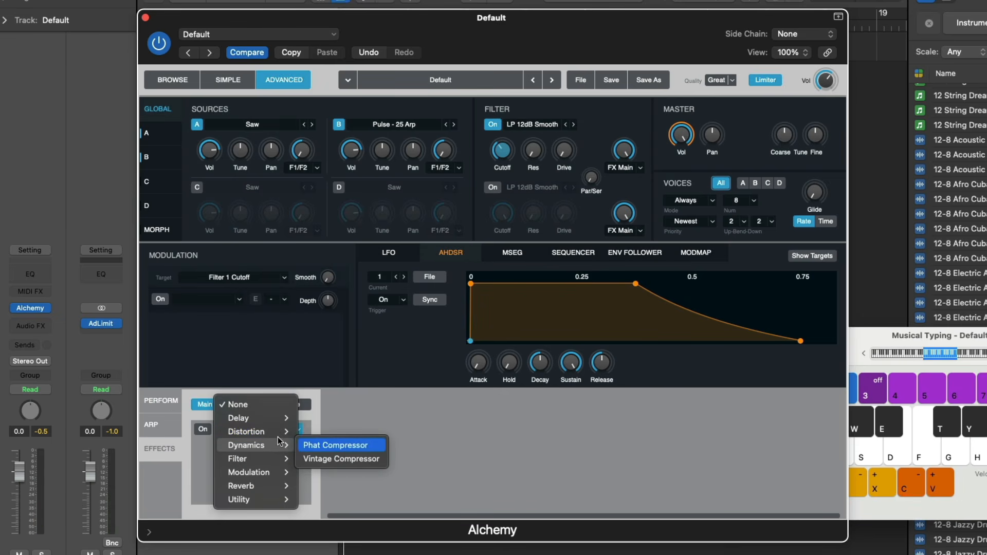
left_click(314, 445)
left_click(297, 448)
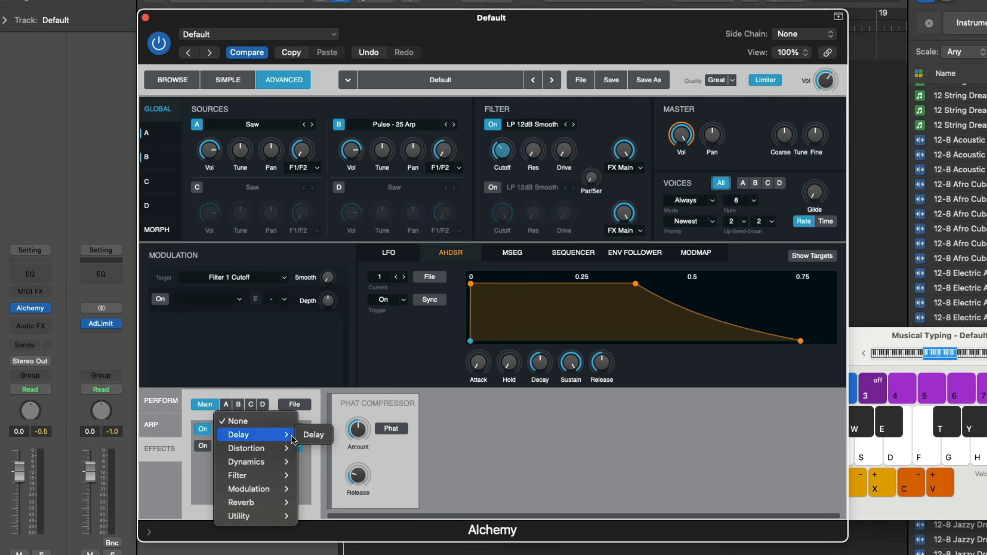
left_click(313, 434)
left_click(297, 463)
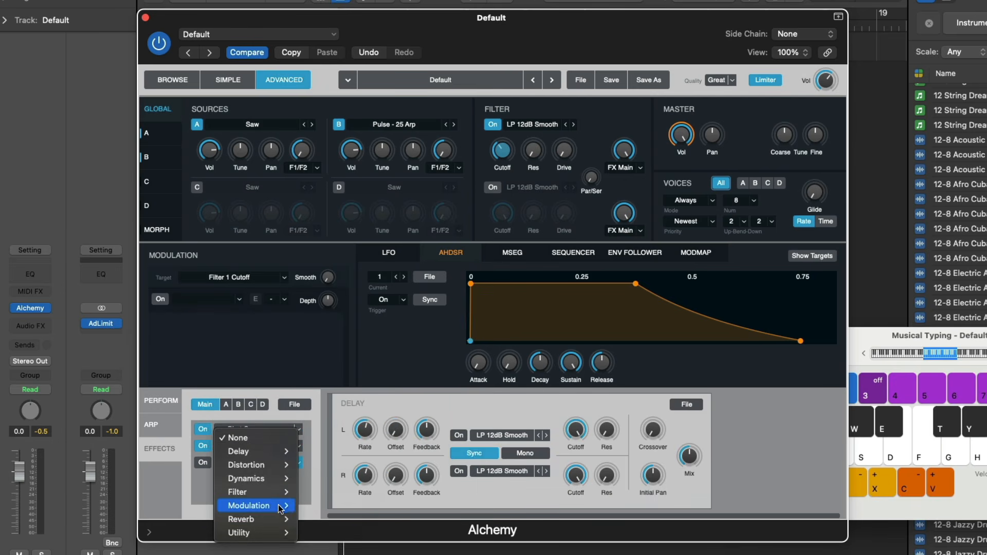
left_click(304, 519)
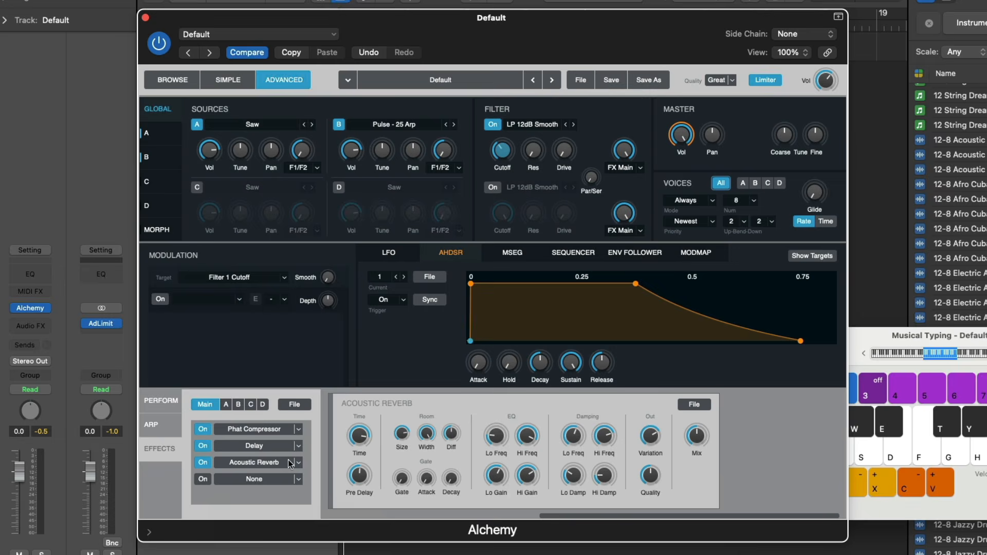
Step: Auto-assign all of the Perform section's knobs and XY pads to the sound's parameters
left_click(162, 403)
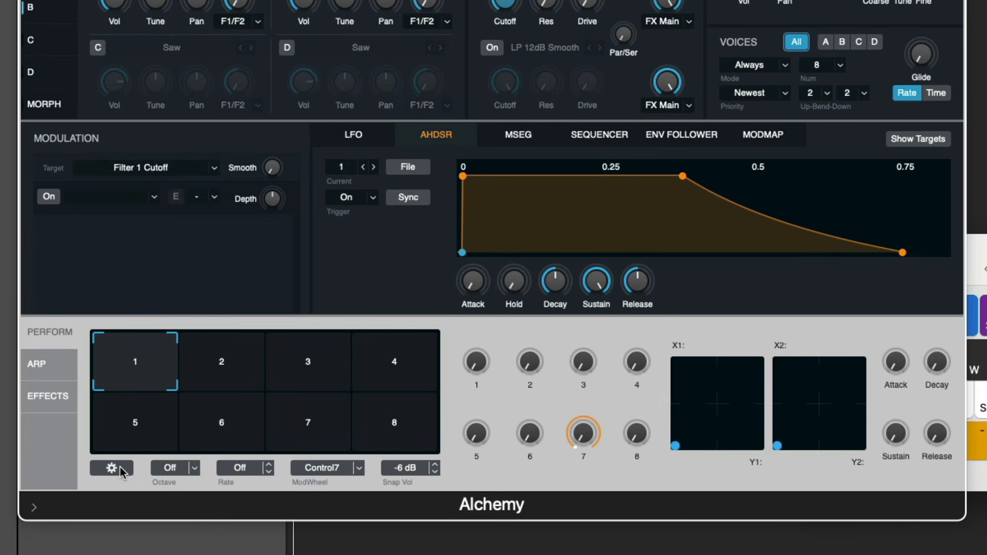
left_click(119, 466)
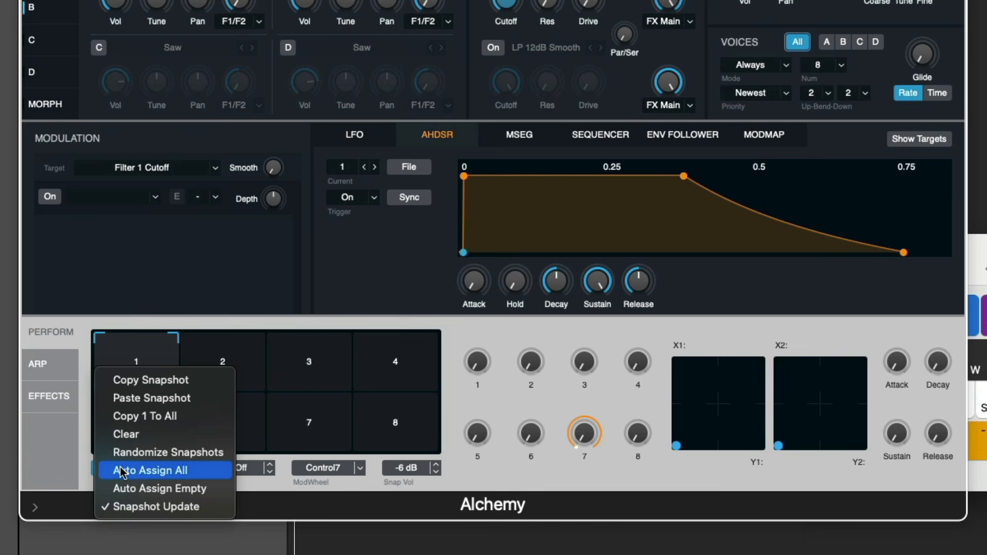
left_click(120, 468)
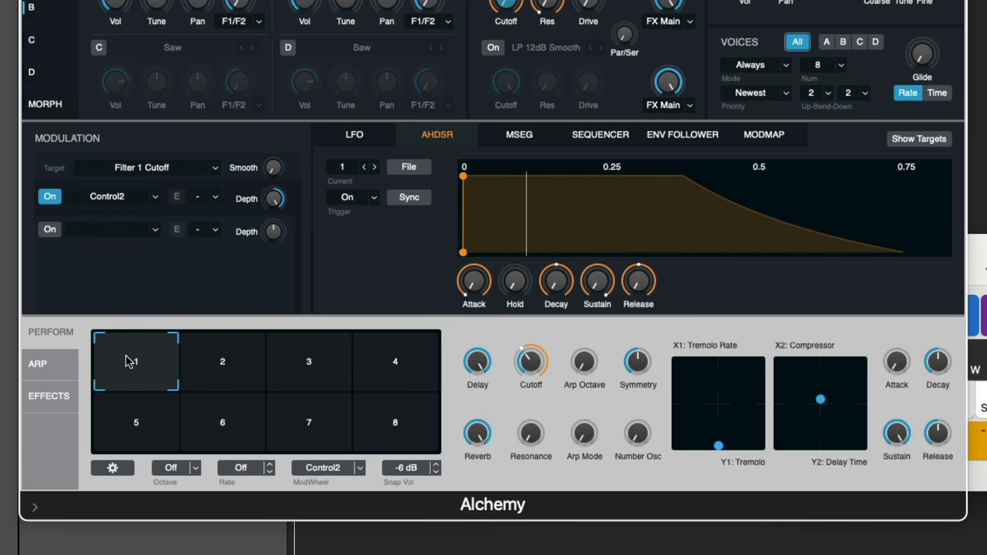
left_click_drag(132, 359, 122, 325)
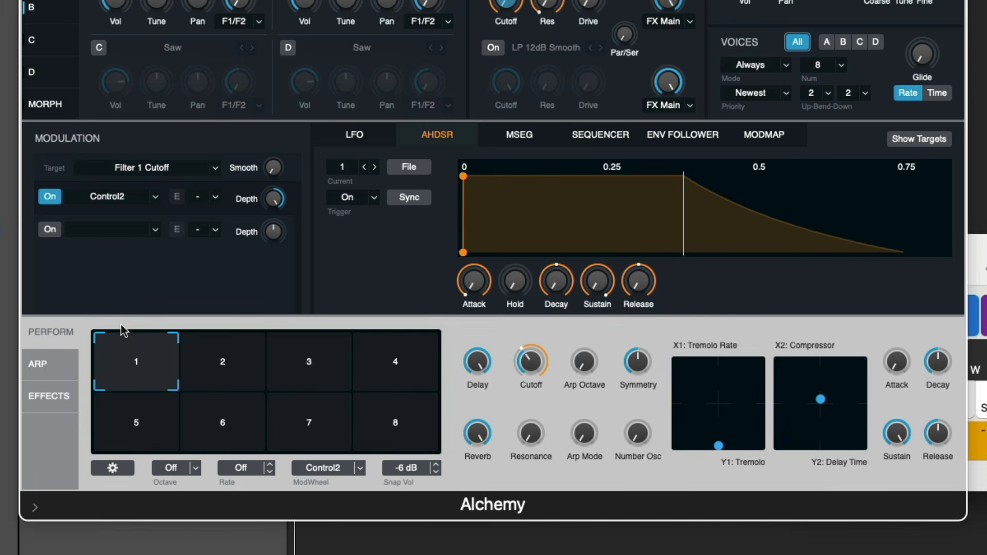